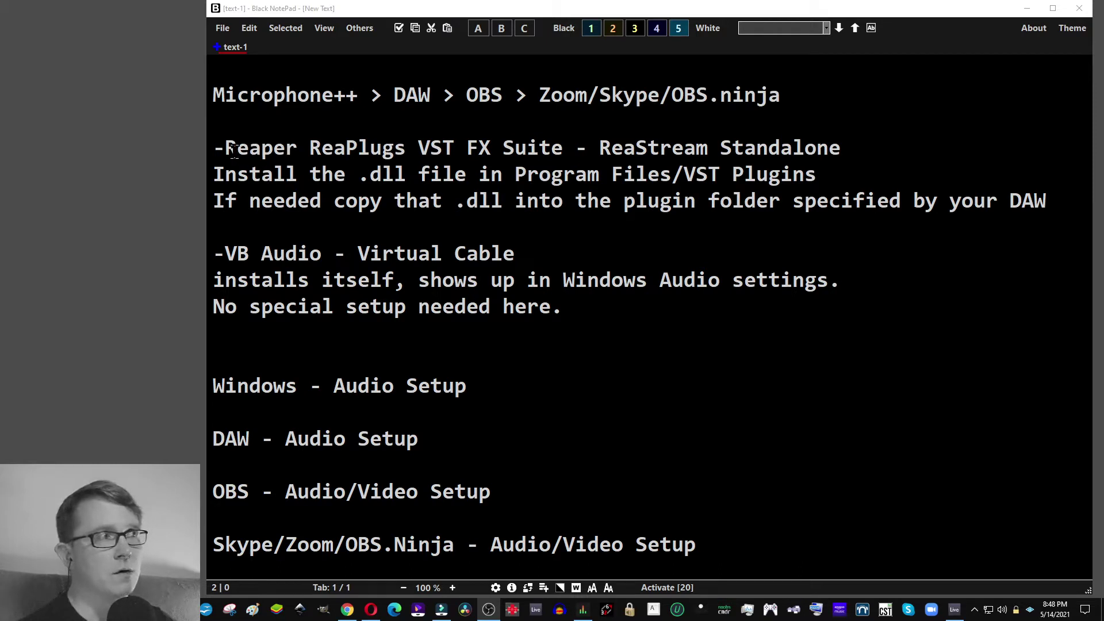
Review the notes on installing the ReaStream Standalone plugin and the VB Audio Virtual Cable
left_click_drag(273, 149, 844, 151)
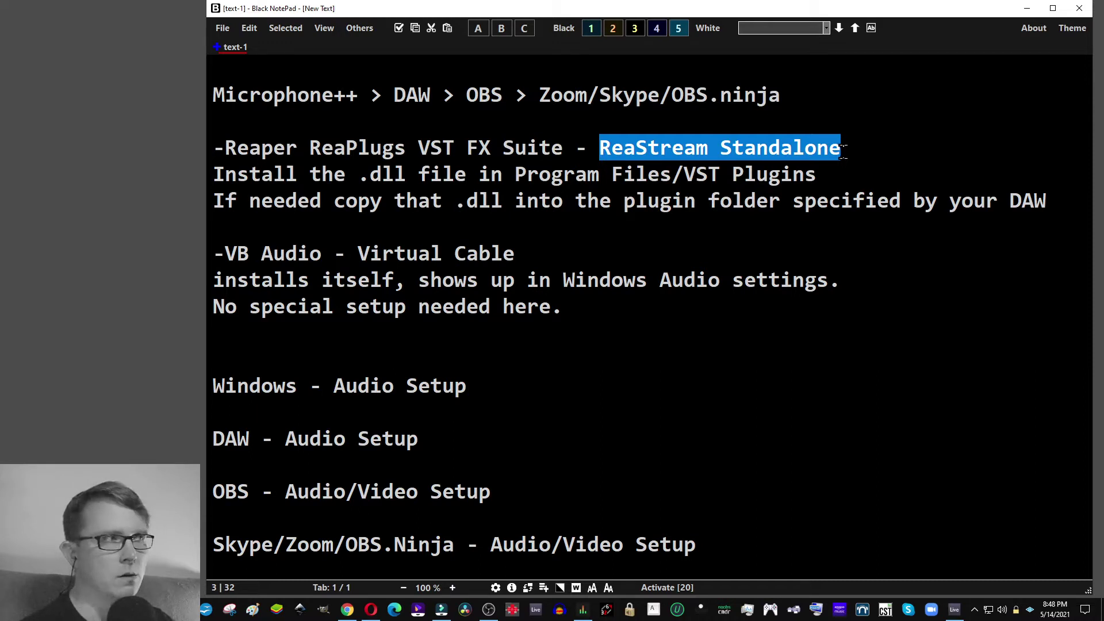
left_click(333, 175)
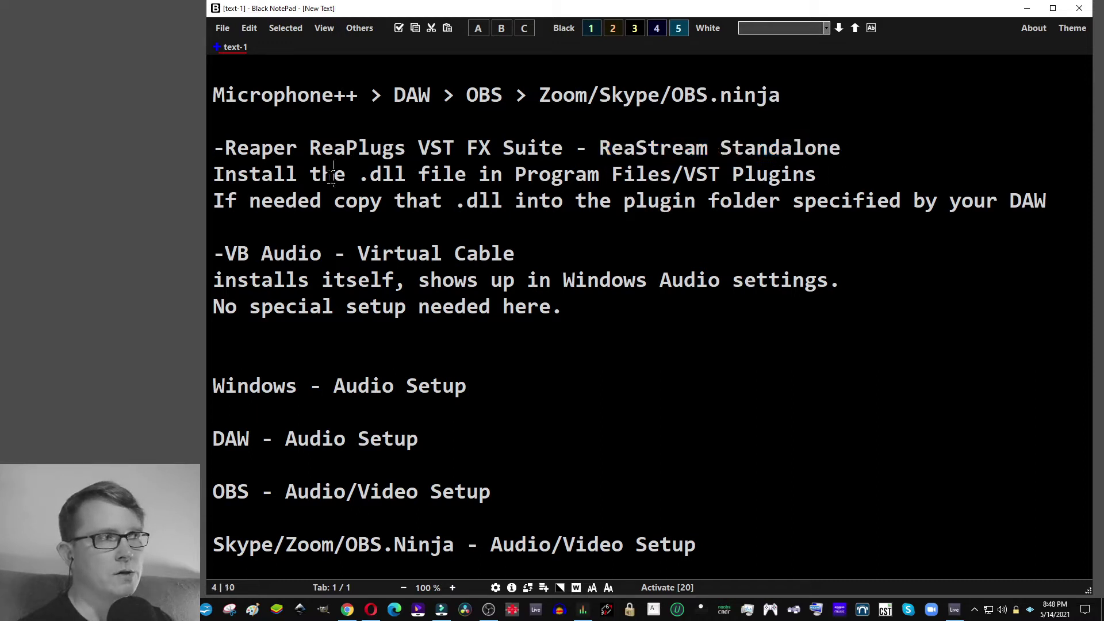
left_click_drag(361, 175, 515, 174)
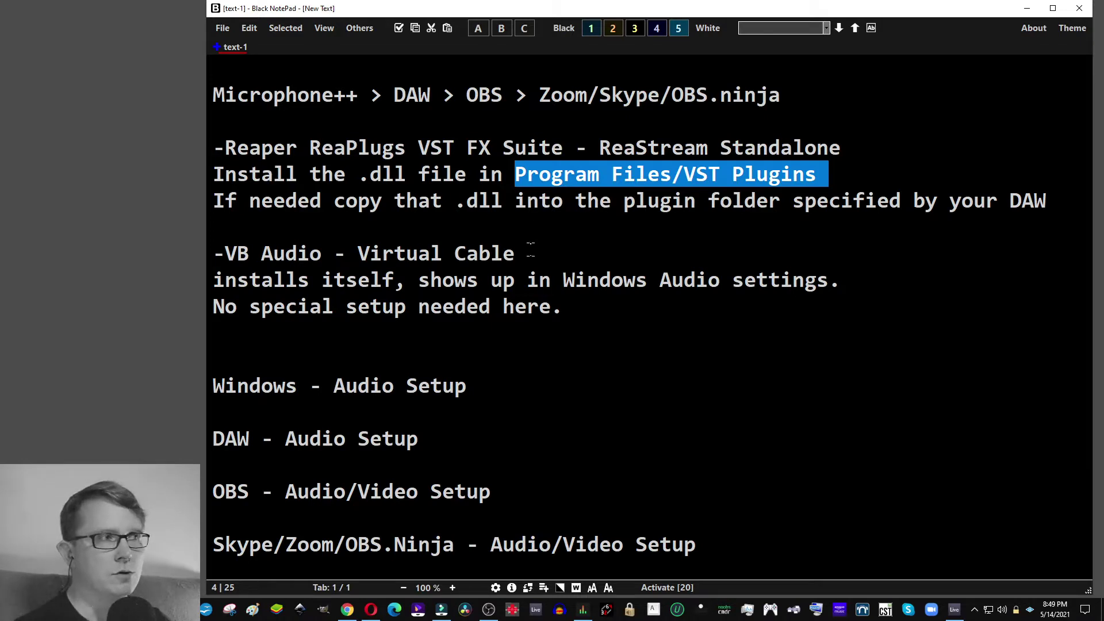
left_click_drag(530, 253, 224, 253)
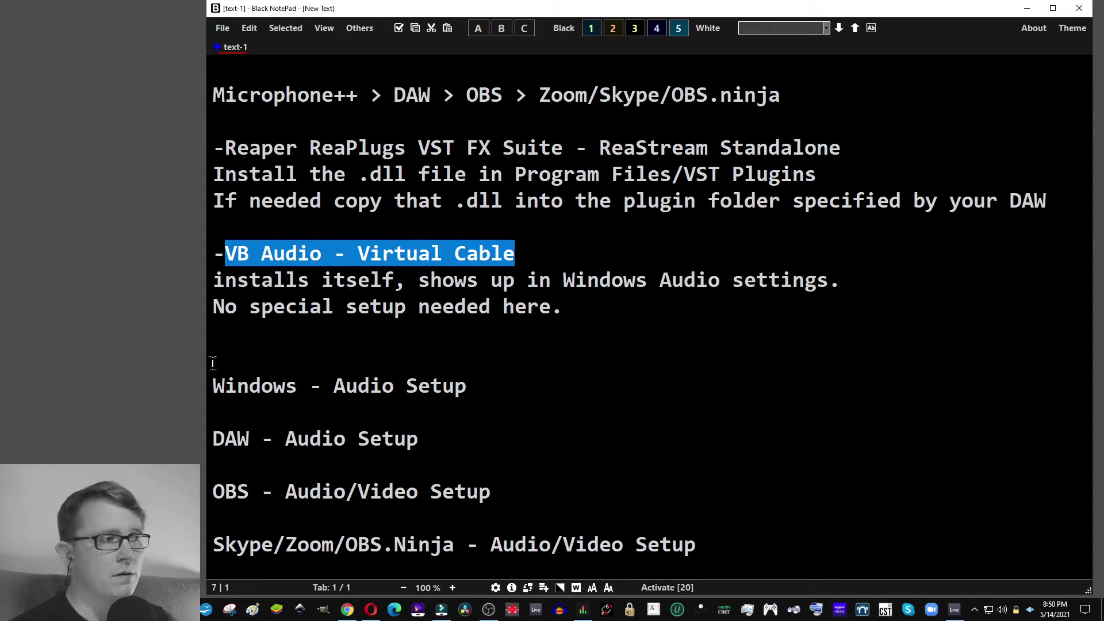
Go through the outline of the Windows, DAW, OBS and Skype/Zoom/OBS.Ninja setup sections in the notes
left_click_drag(477, 385, 211, 395)
left_click_drag(429, 438, 218, 438)
left_click_drag(527, 487, 211, 493)
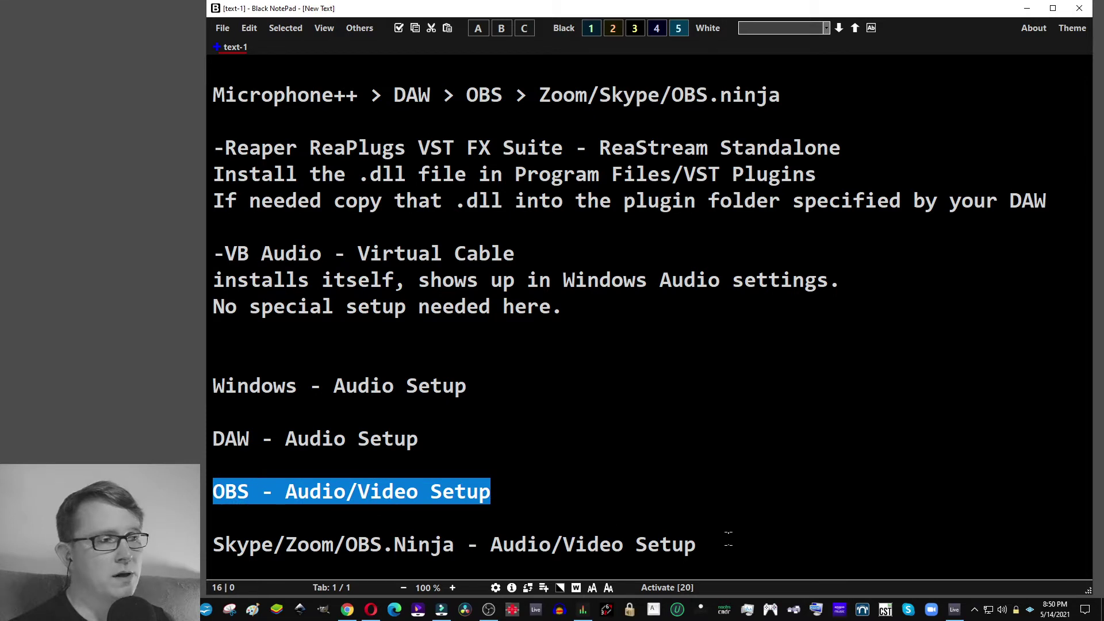
left_click_drag(710, 544, 201, 544)
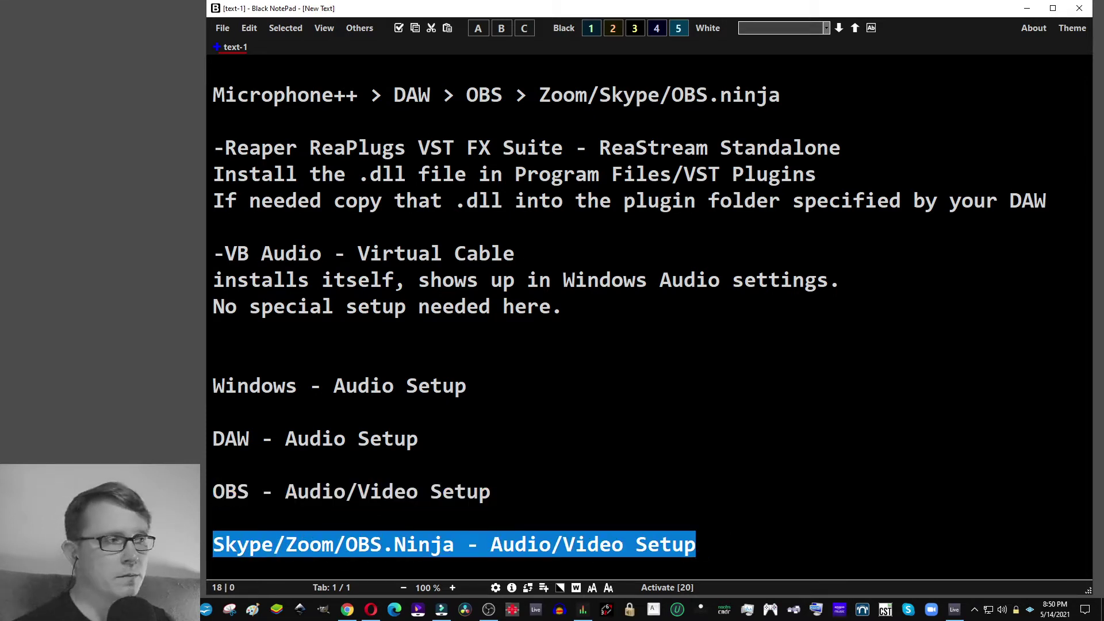
left_click_drag(465, 394, 192, 403)
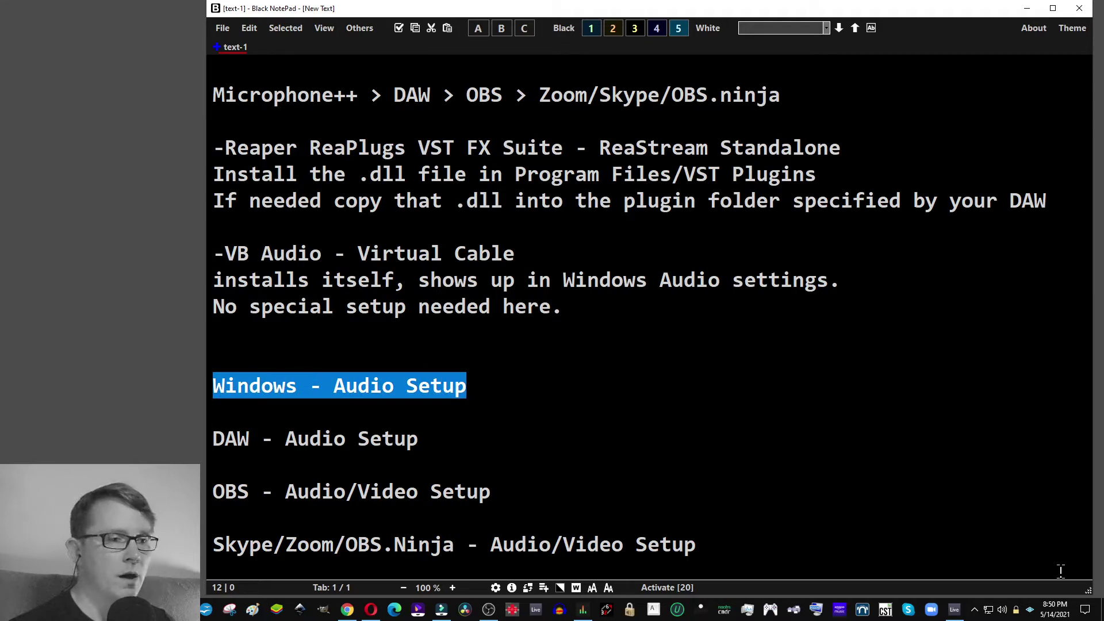
Open the Windows Sound Control Panel from the system sound settings and inspect its recording and playback device lists
right_click(1005, 615)
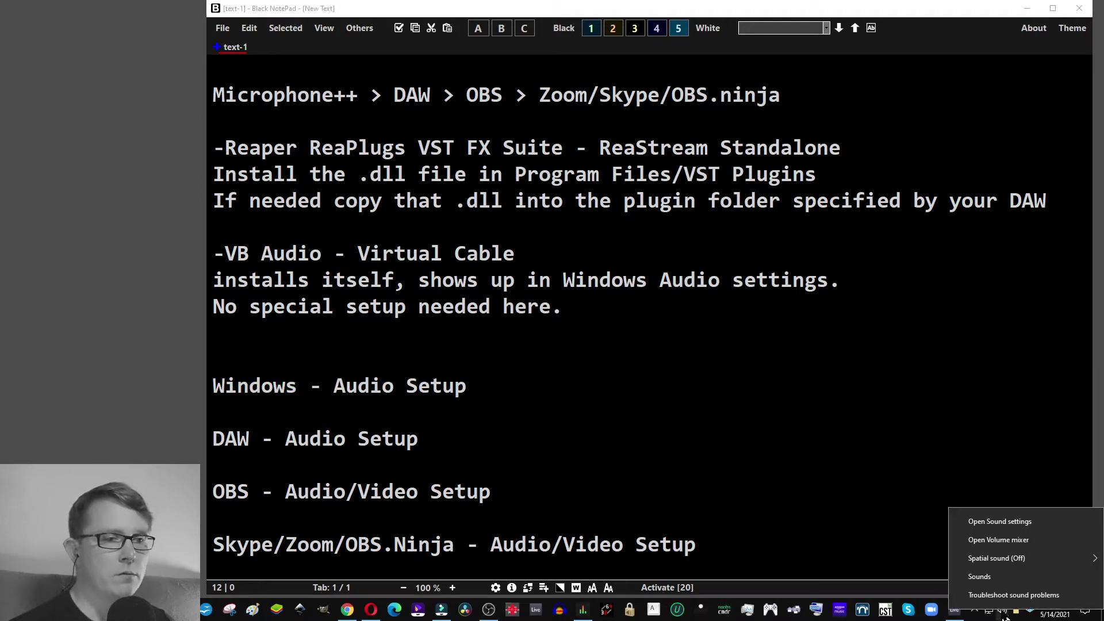
left_click(1001, 521)
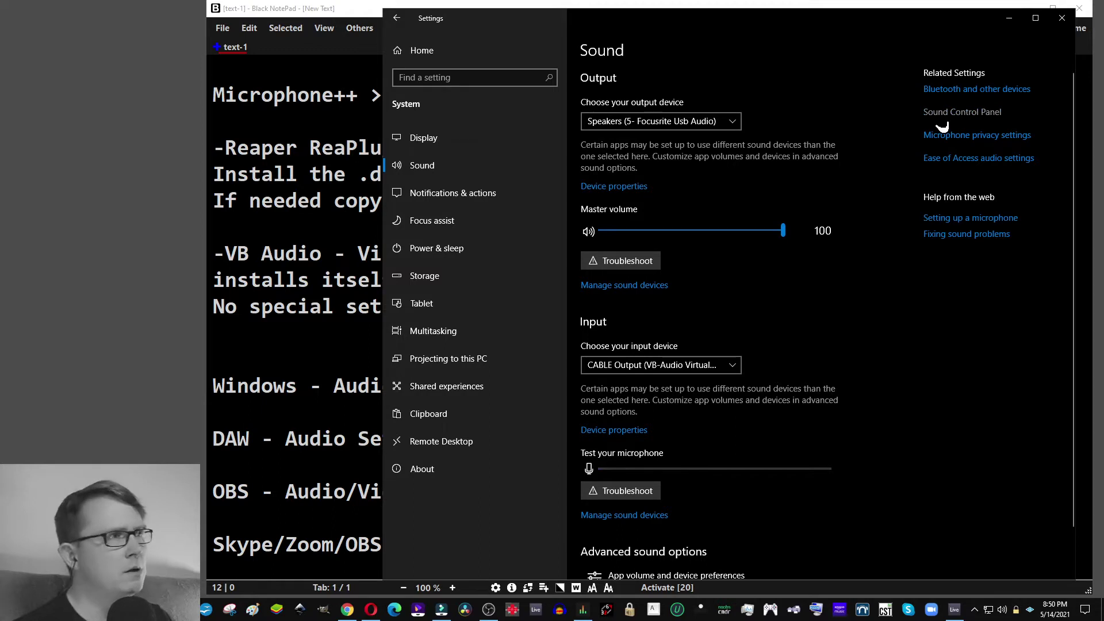
left_click(943, 115)
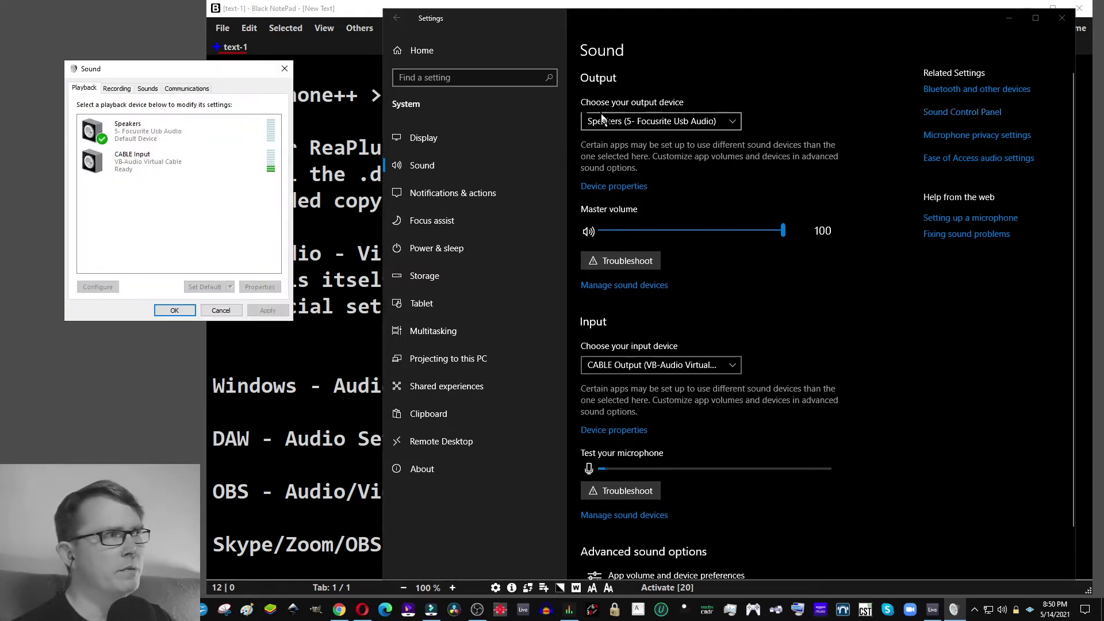
left_click_drag(172, 70, 586, 193)
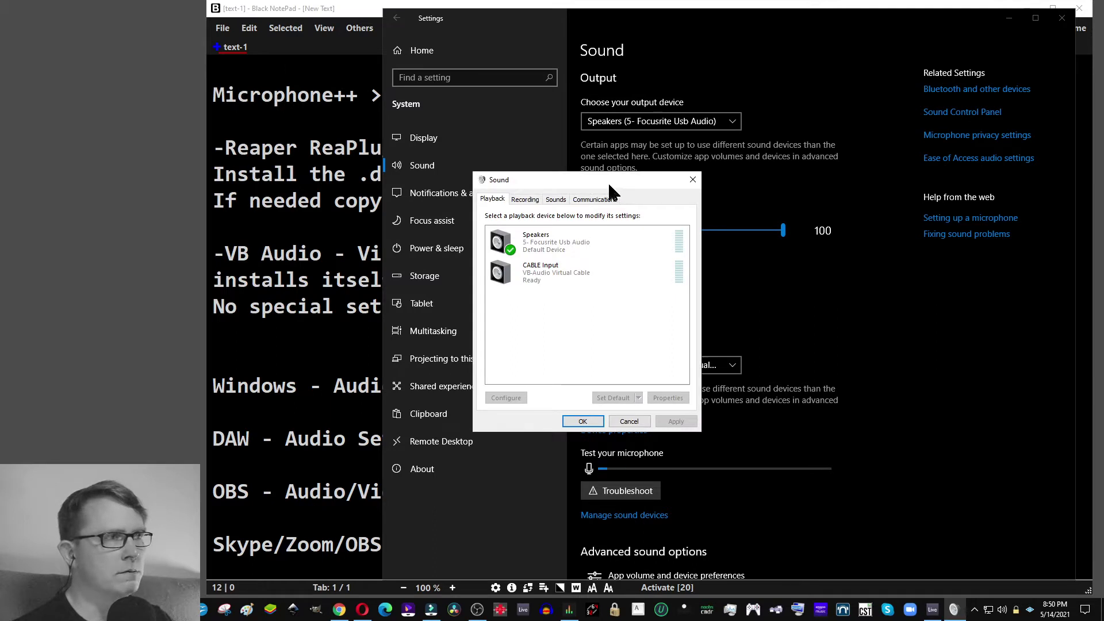
left_click(523, 199)
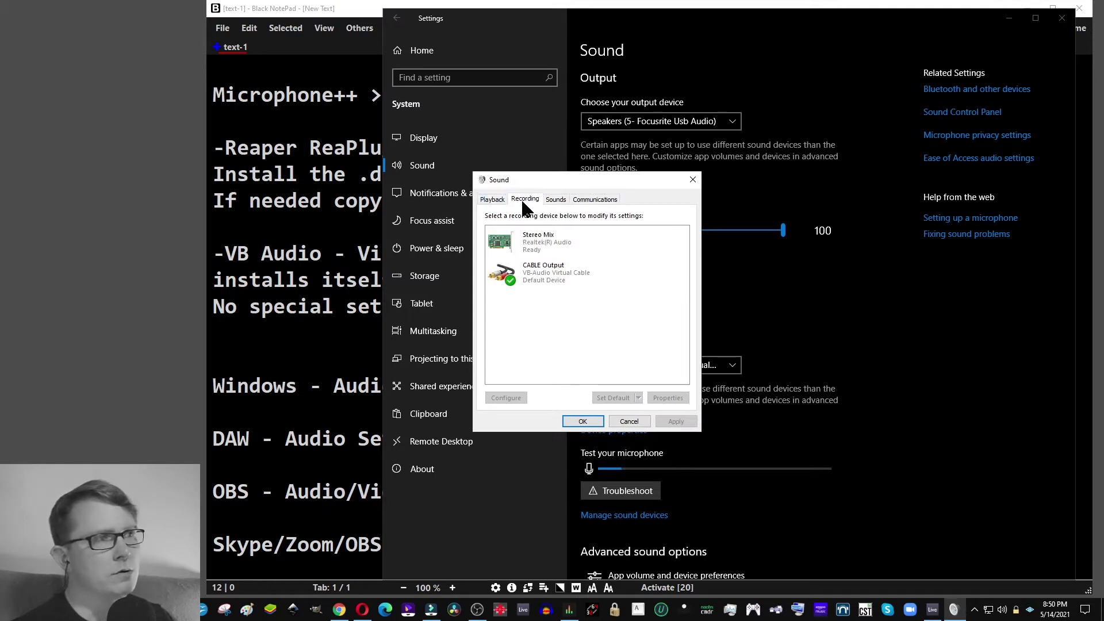
left_click(493, 199)
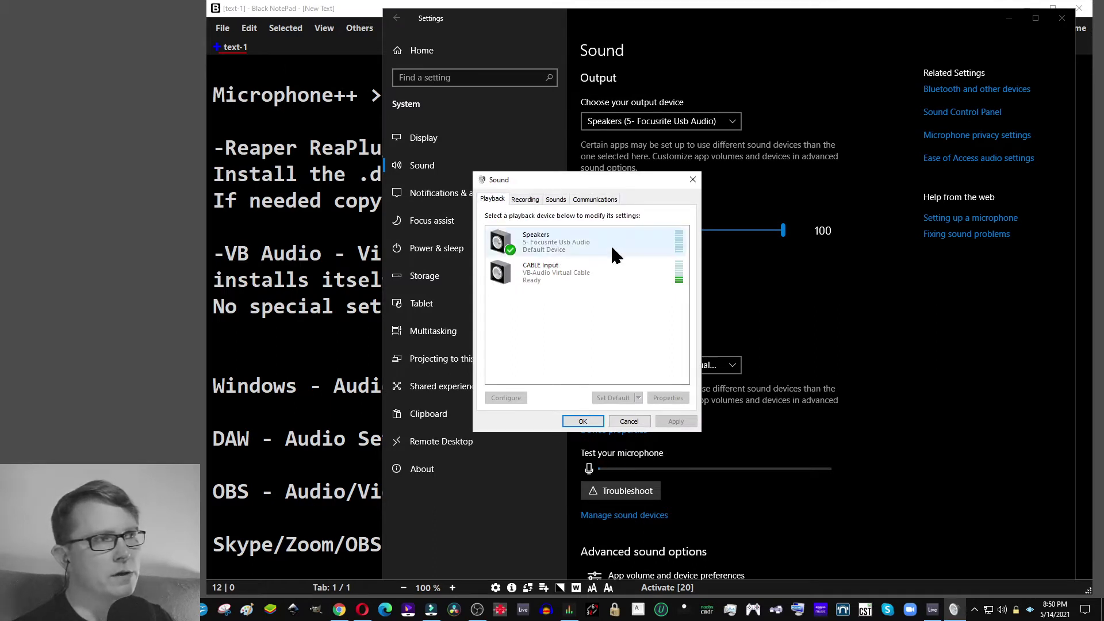
Examine the playback devices with disabled ones temporarily shown, and check the options available for CABLE Input
right_click(539, 309)
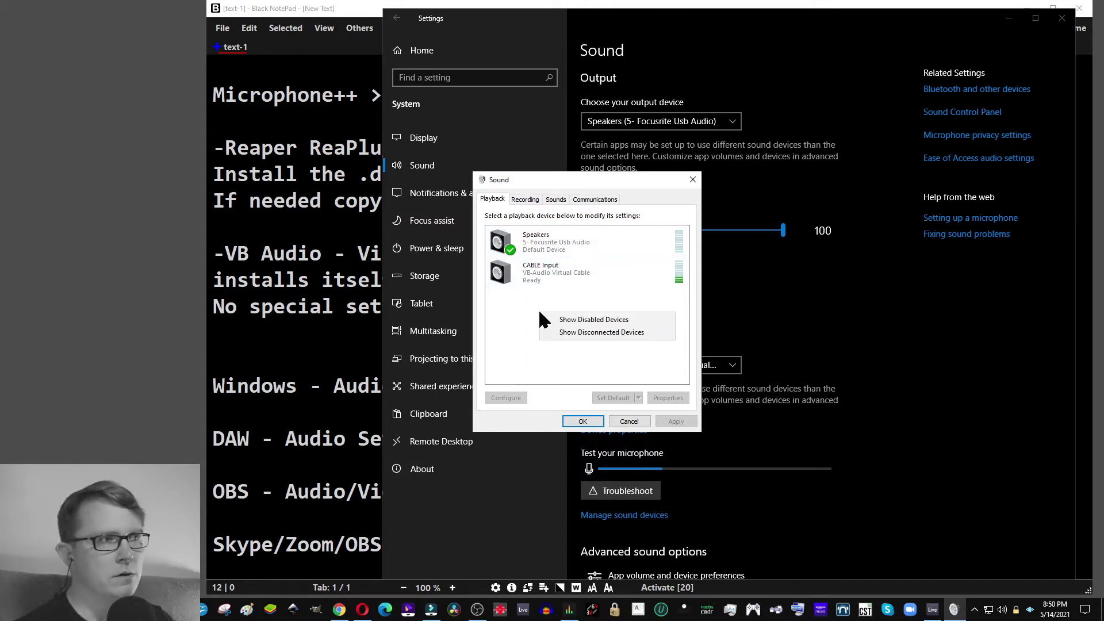
left_click(582, 320)
right_click(595, 298)
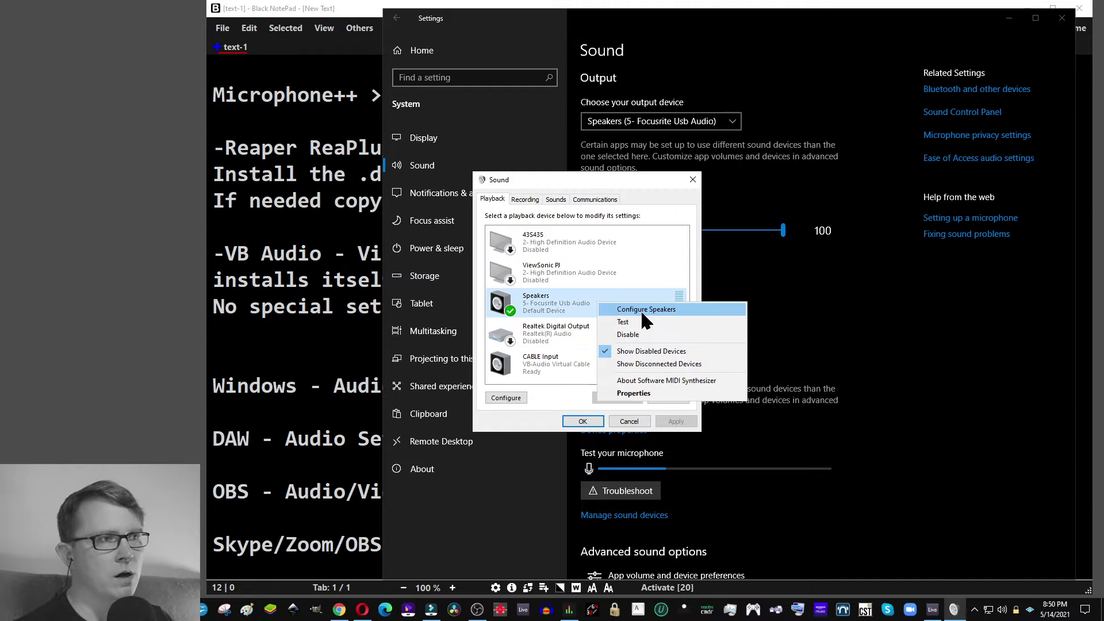
left_click(648, 352)
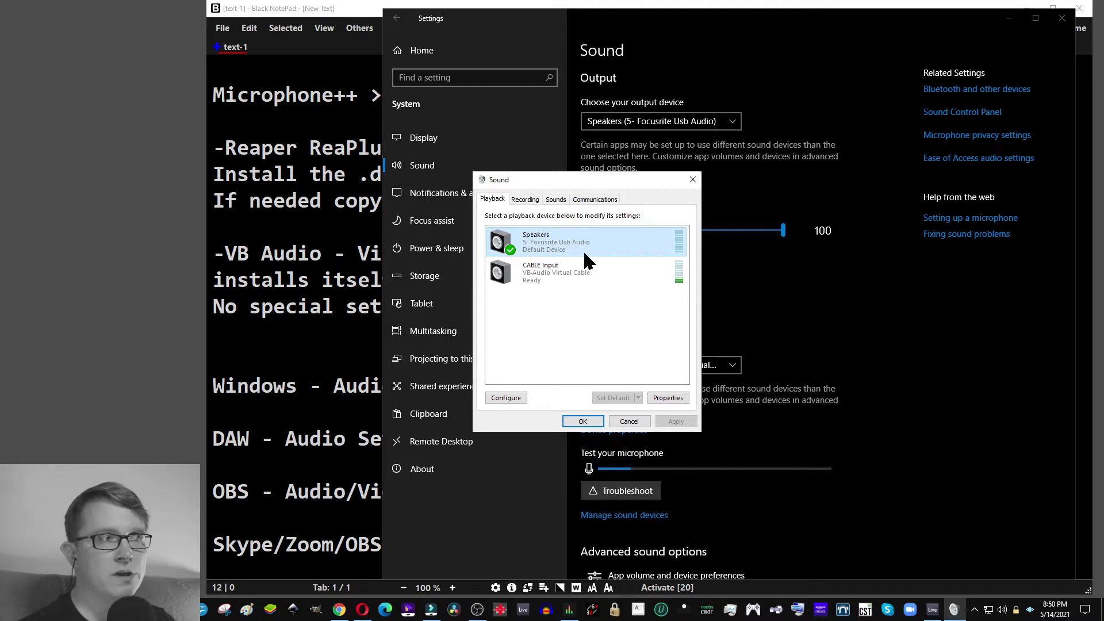
left_click(550, 279)
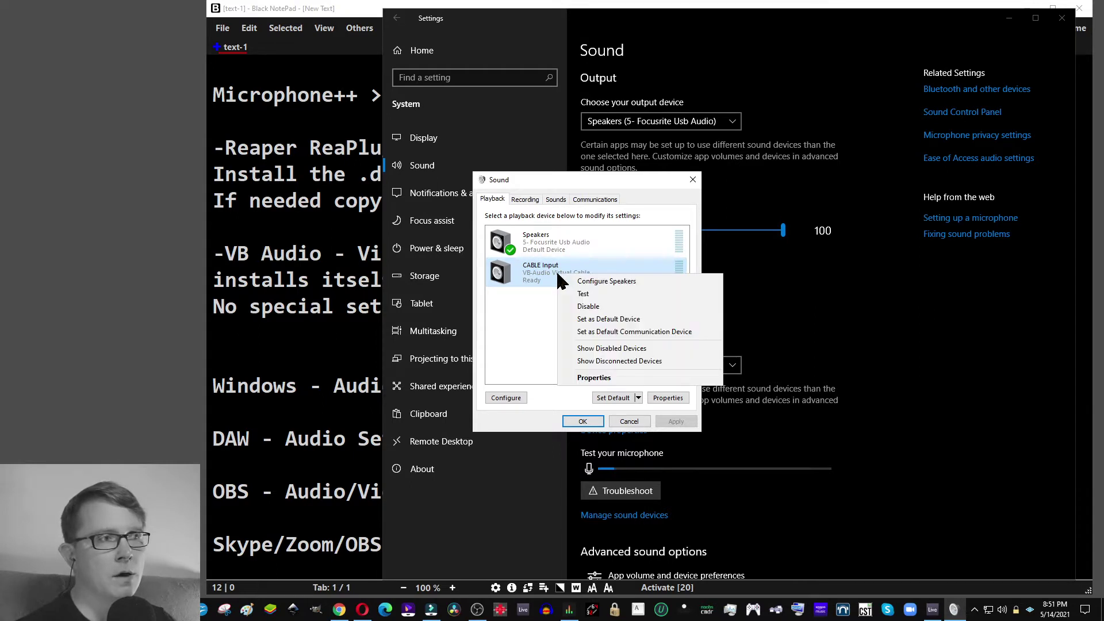
left_click(541, 296)
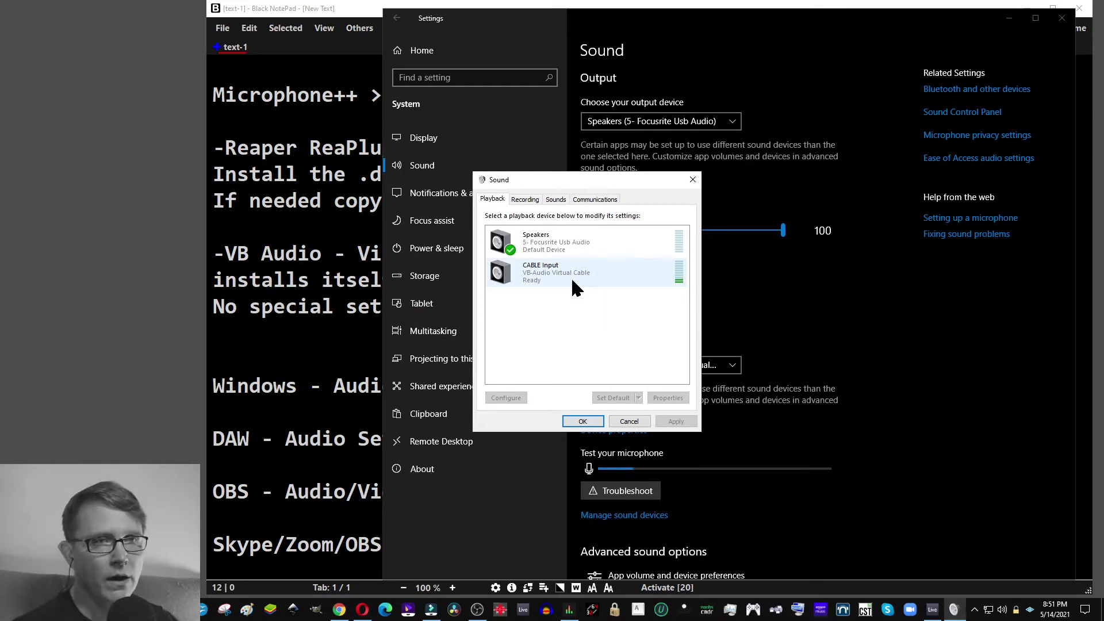
Examine the recording devices with disabled ones temporarily shown, and close the Windows sound windows
left_click(528, 201)
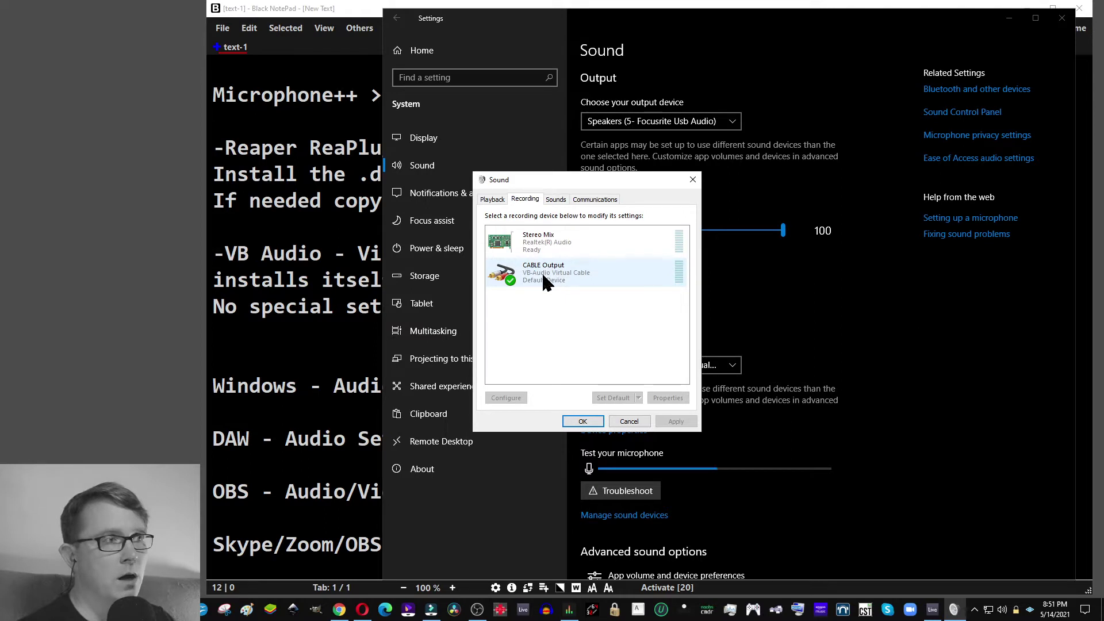
right_click(543, 308)
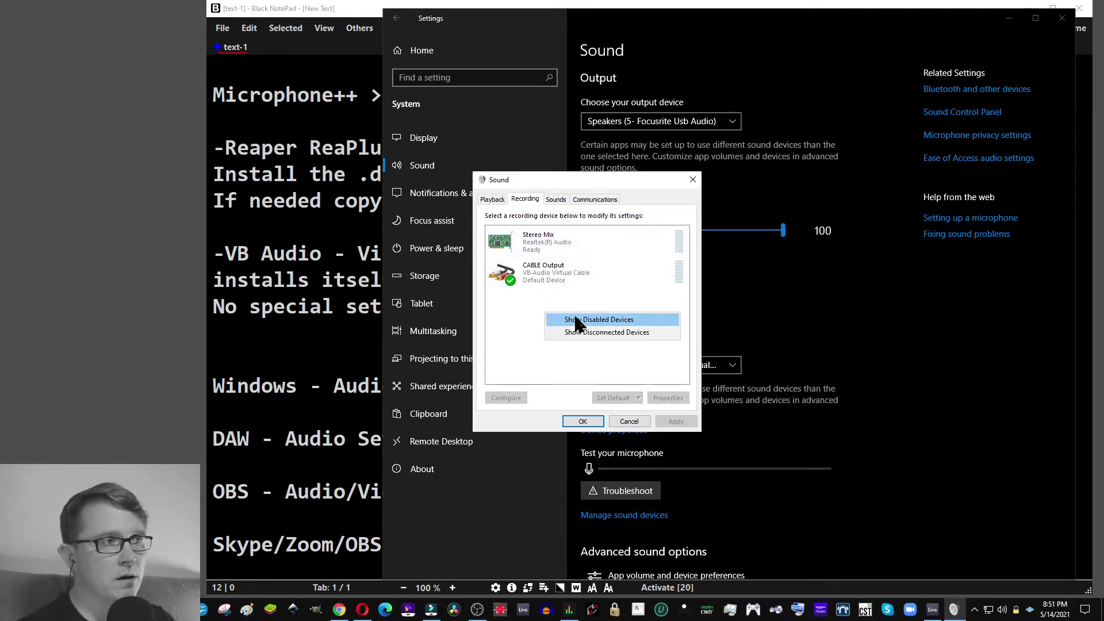
left_click(575, 315)
right_click(567, 330)
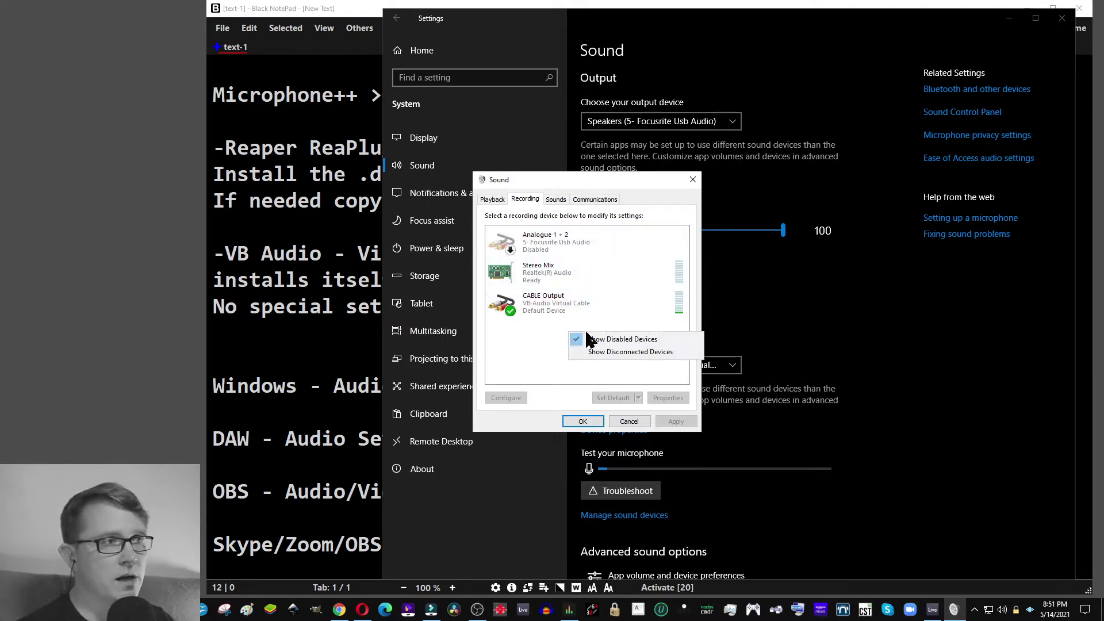
left_click(582, 338)
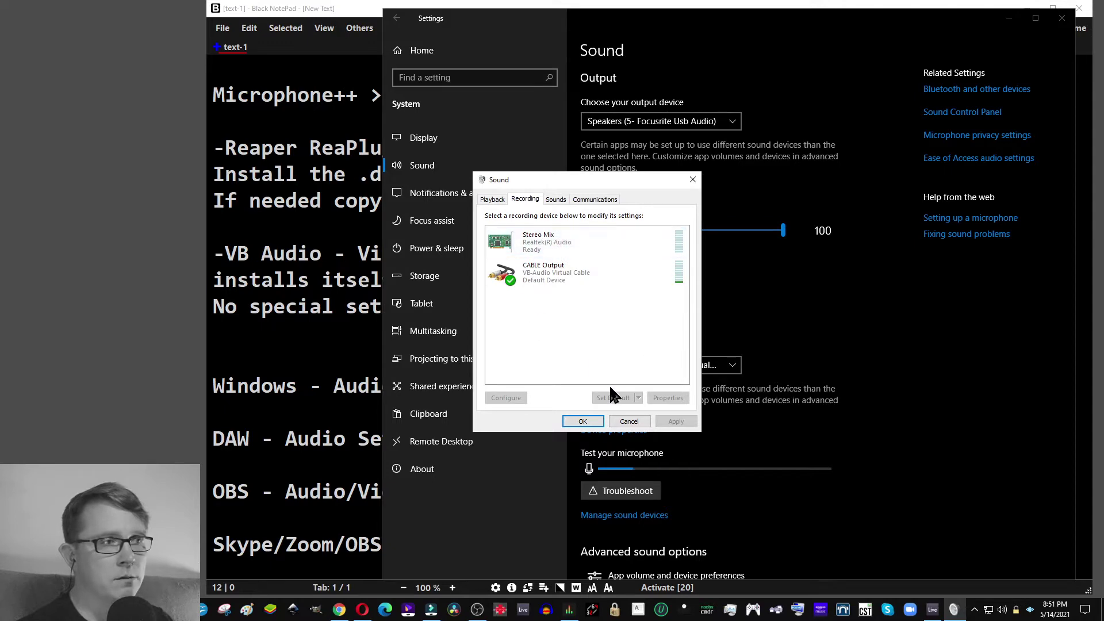
left_click(579, 422)
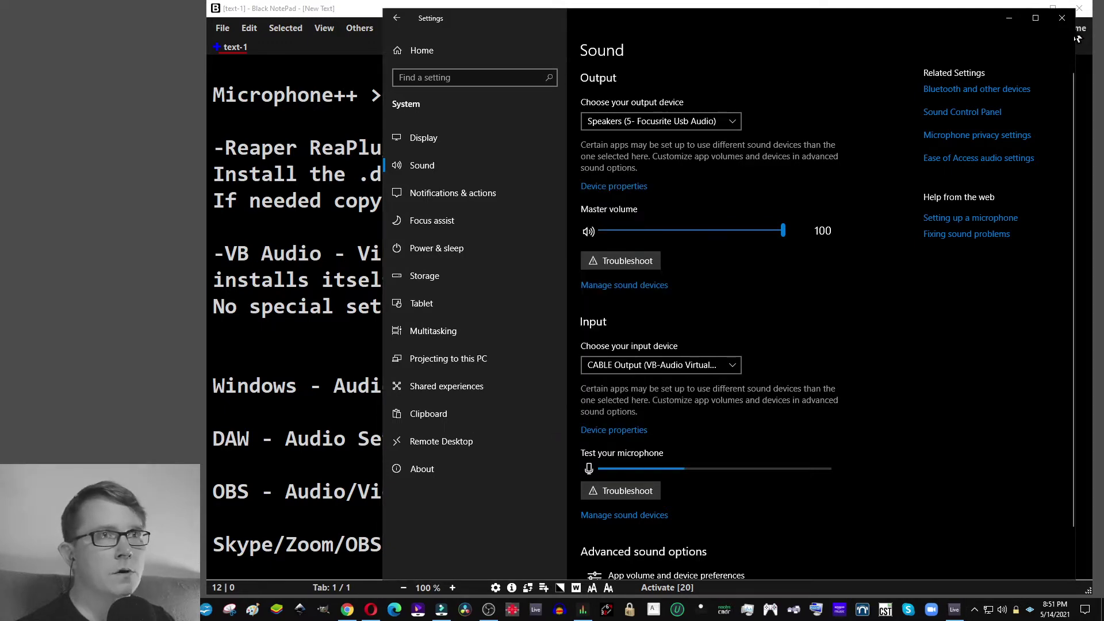
left_click(1062, 19)
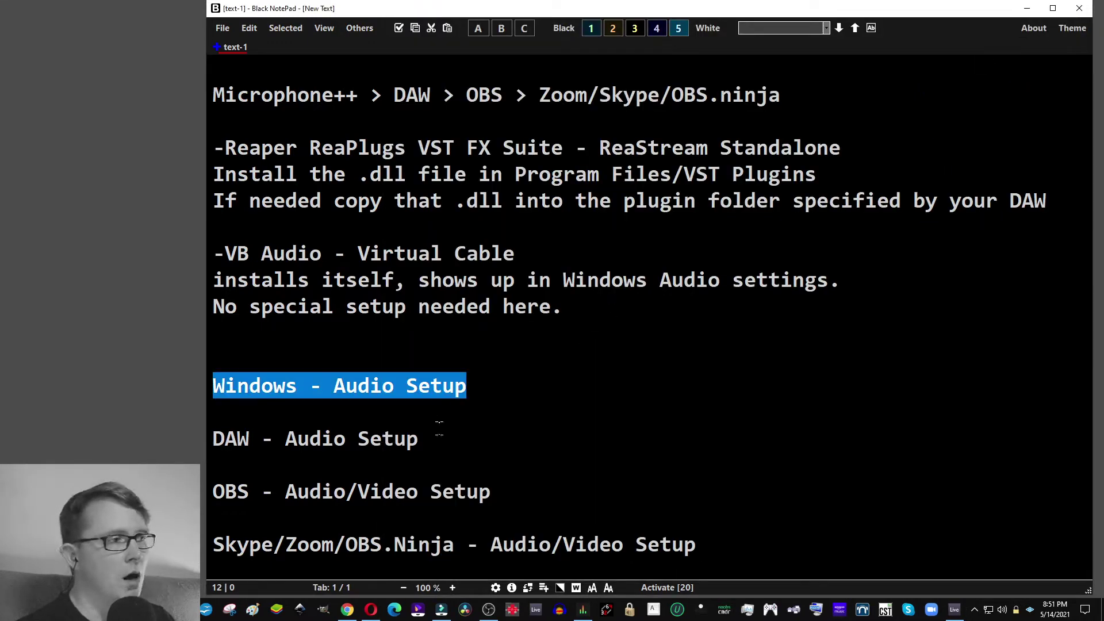
Move on to the DAW setup section by switching to Ableton Live and opening its audio preferences
left_click_drag(431, 438, 214, 459)
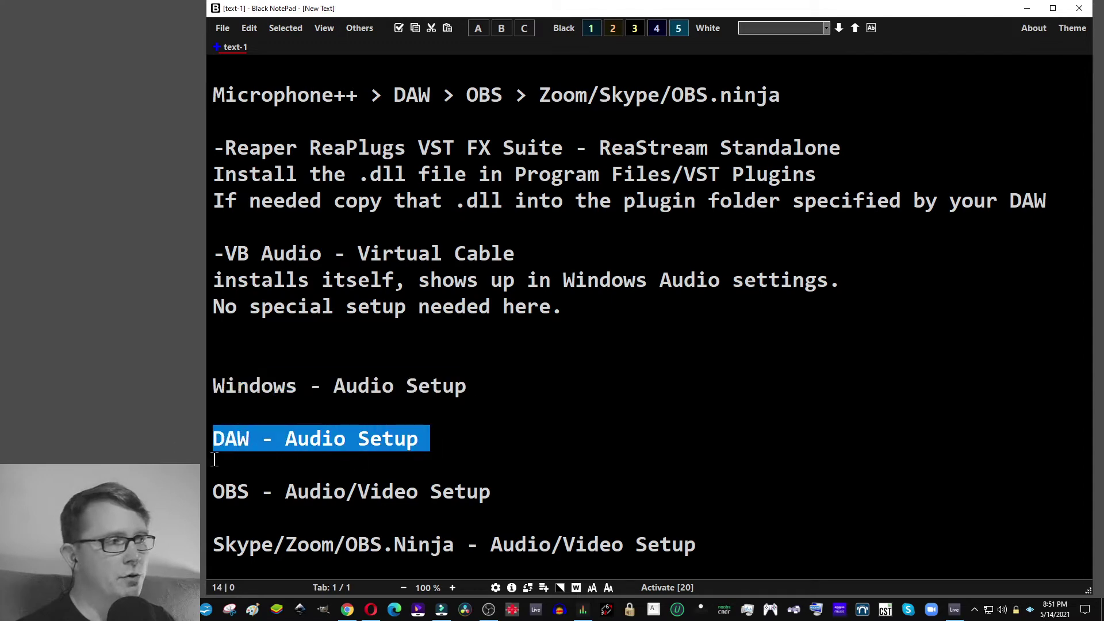
left_click(956, 609)
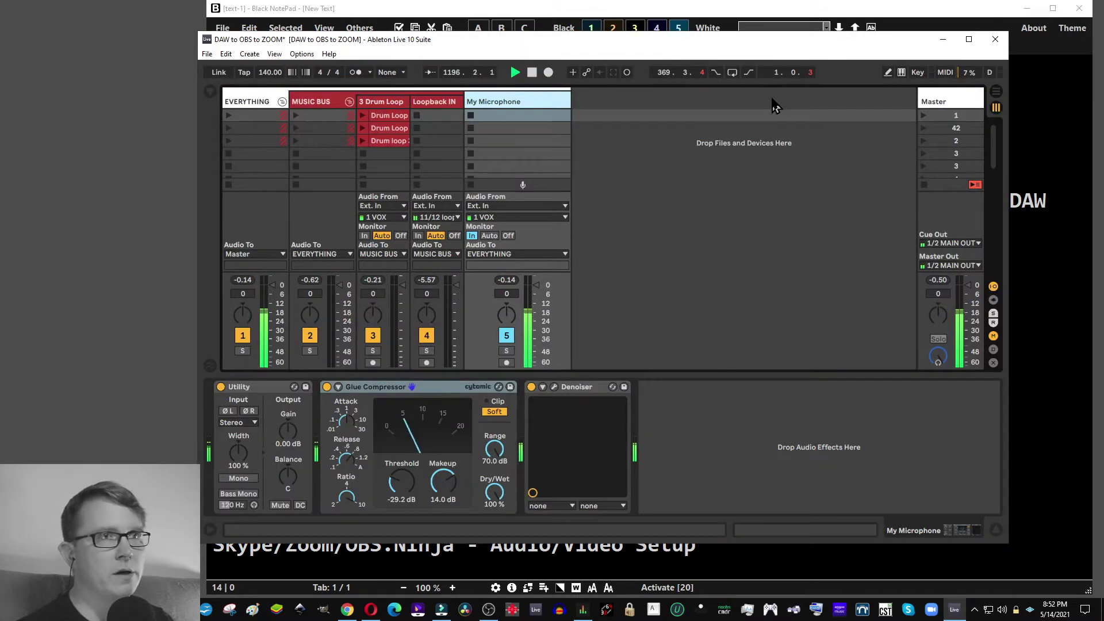
left_click(301, 54)
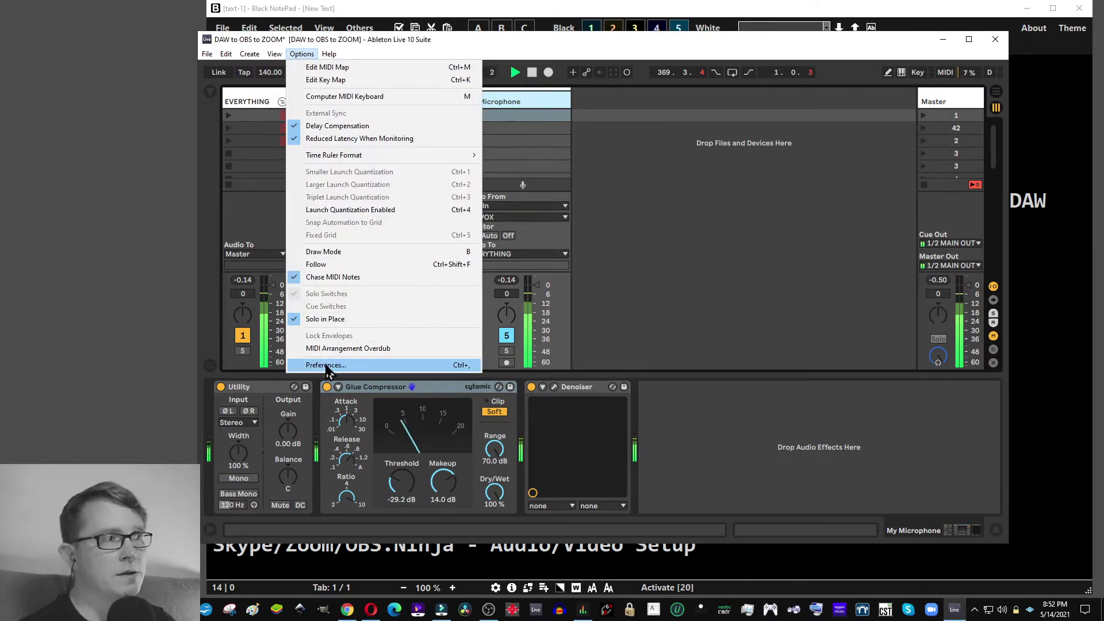
left_click(325, 366)
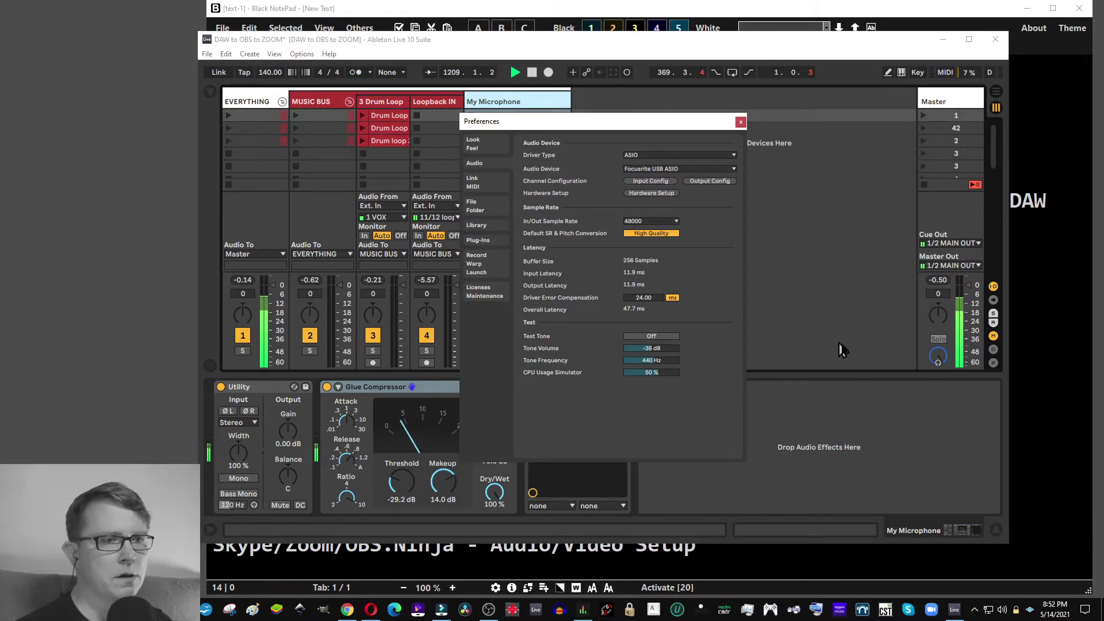
Check the default sample rate and bit depth in the Windows Speakers playback device's advanced properties, and close the Sound dialog
right_click(1002, 610)
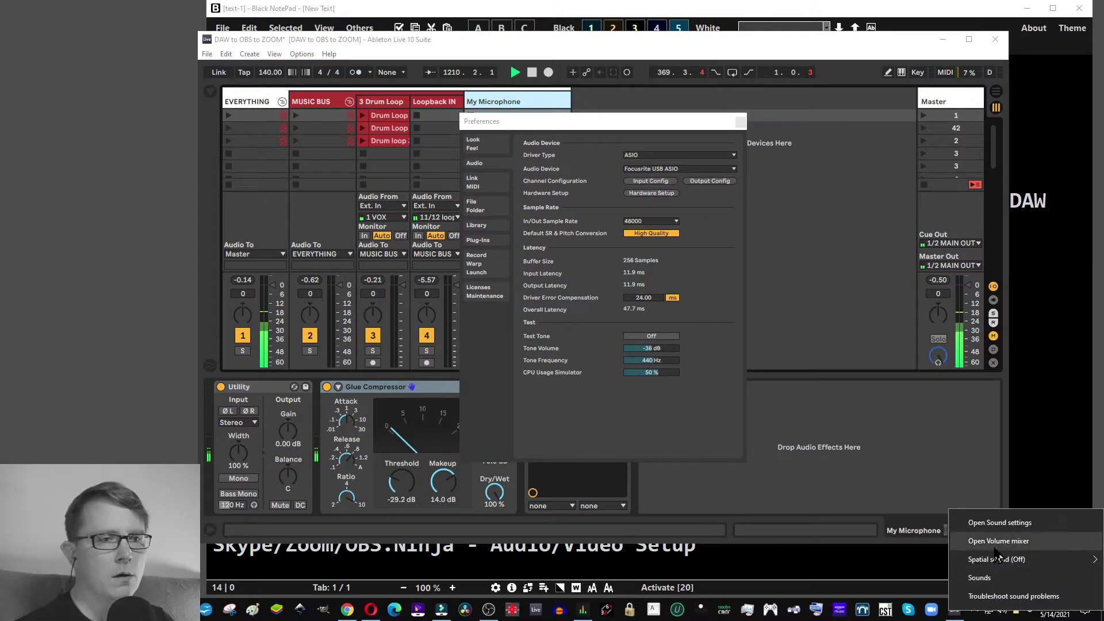
left_click(980, 523)
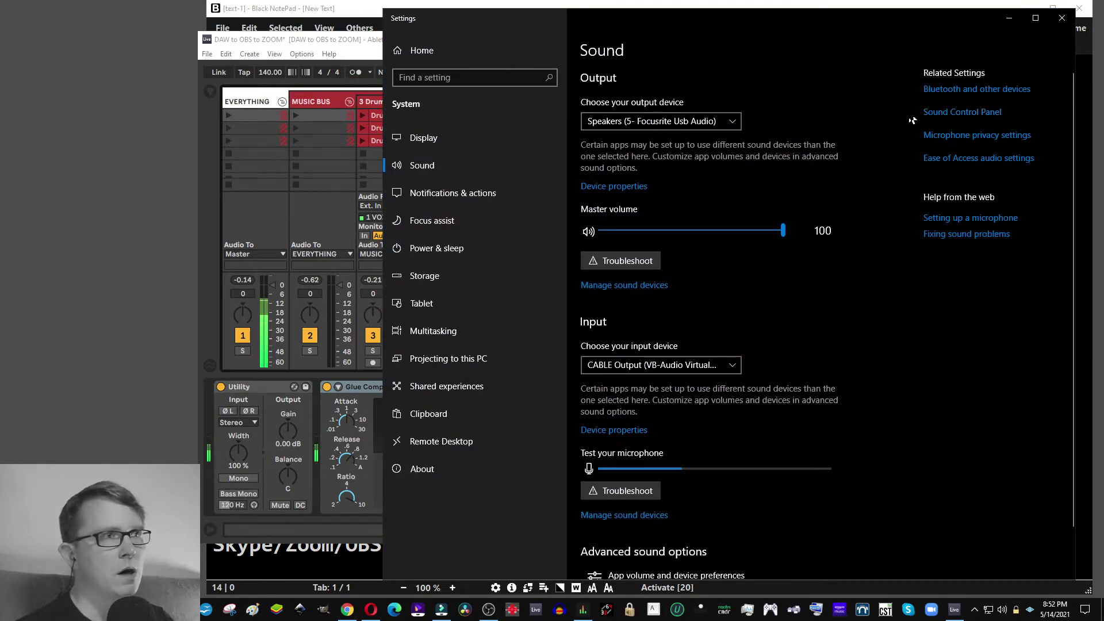
left_click(943, 112)
left_click(144, 141)
right_click(144, 141)
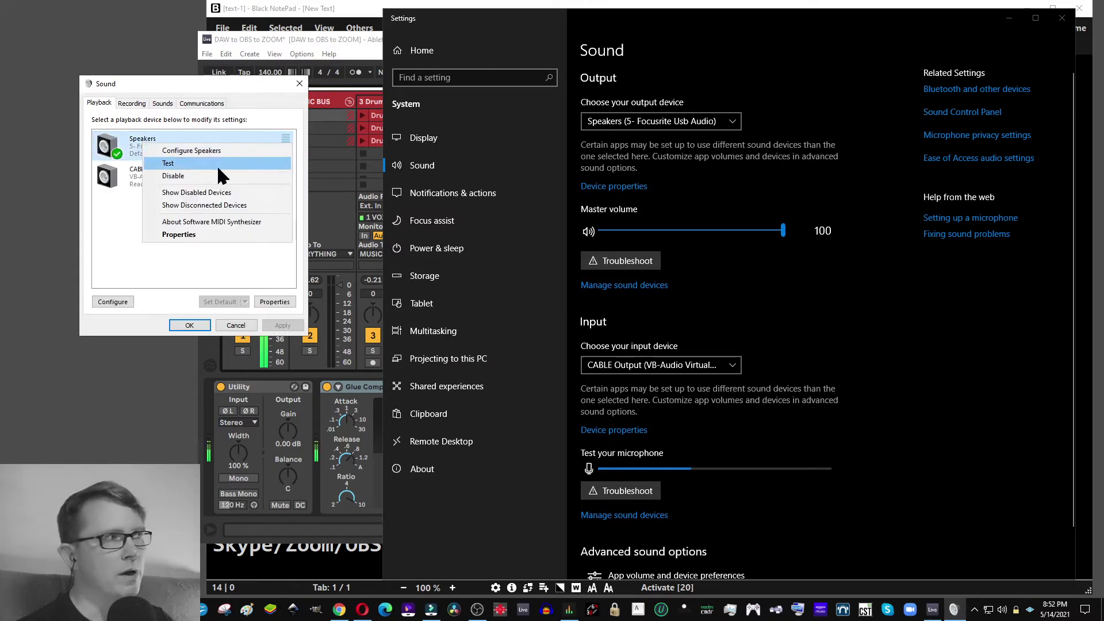
left_click(179, 237)
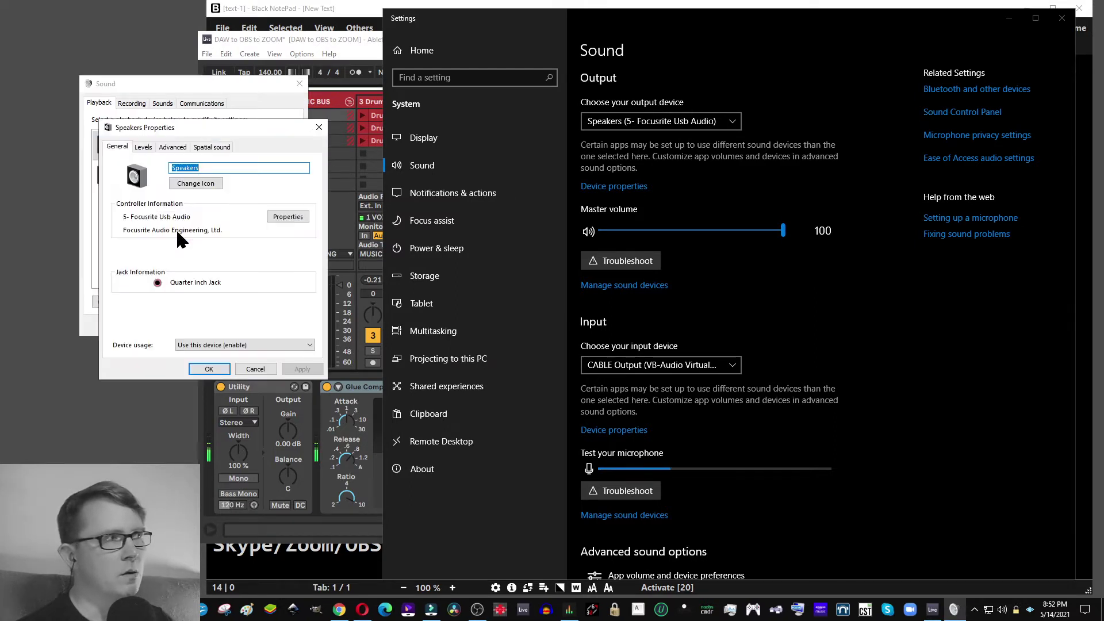
left_click(168, 148)
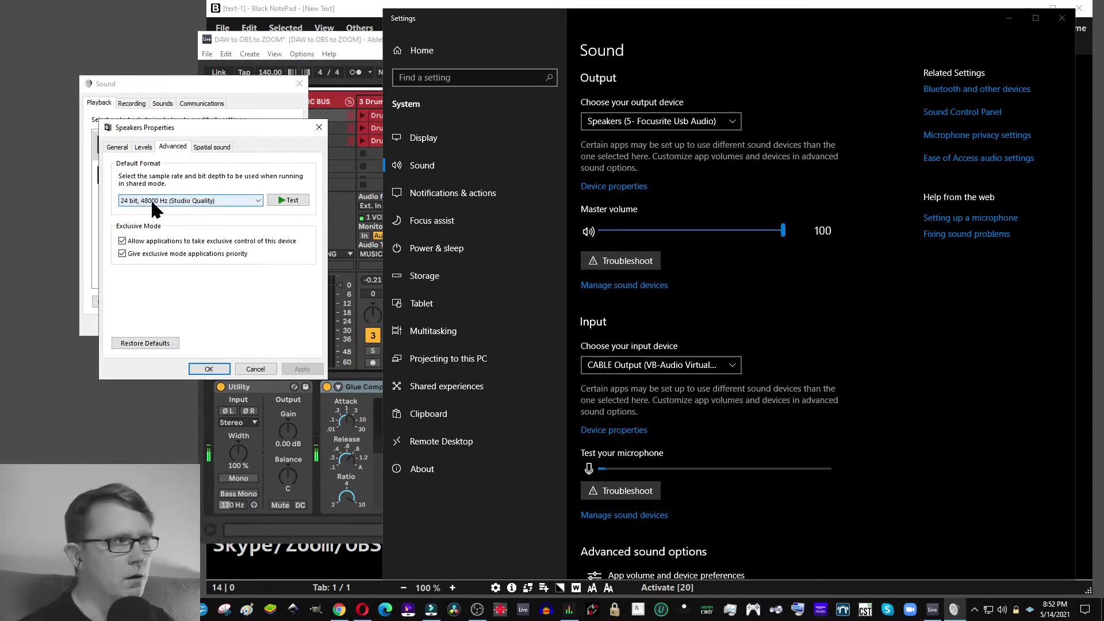
left_click(318, 128)
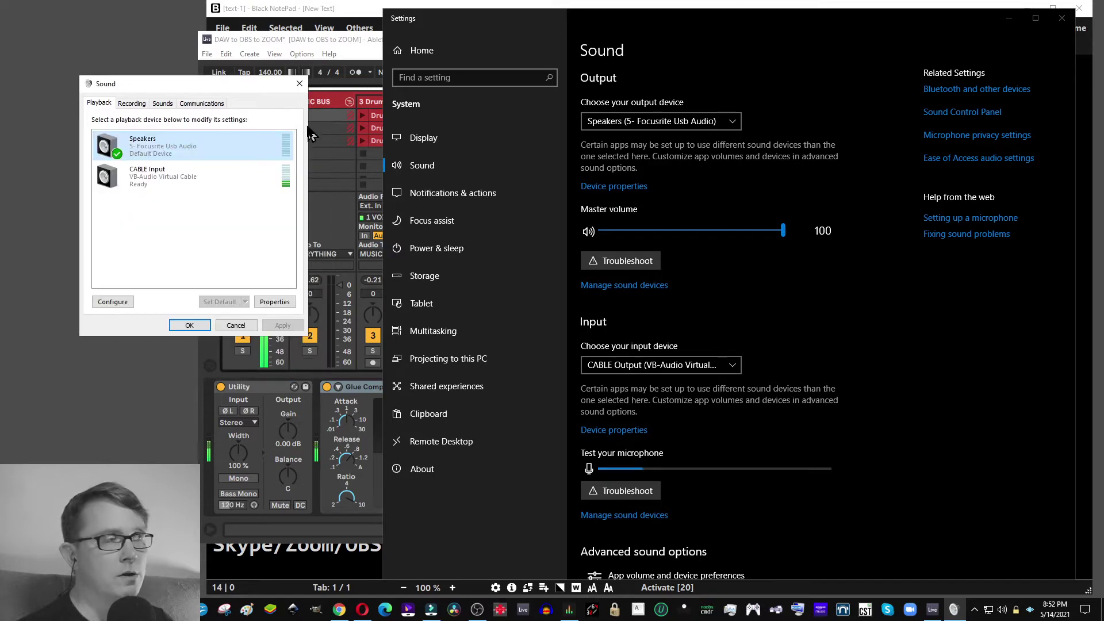
left_click(295, 89)
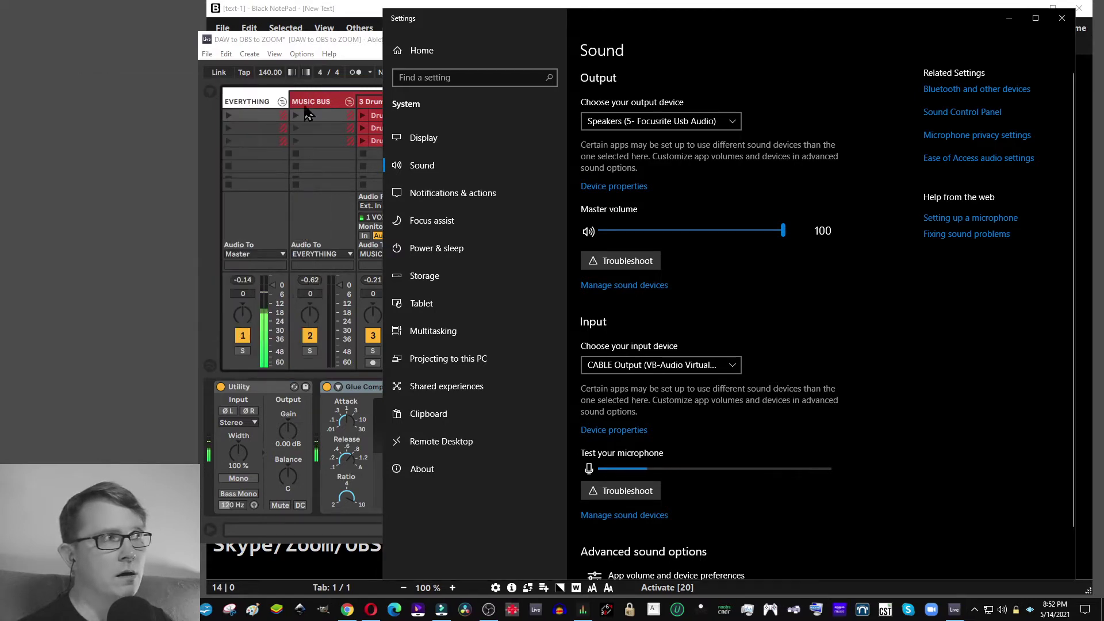
Minimize Windows Settings, check the sample rate and buffer size in Live's audio preferences and the audio interface's hardware setup, and close them
left_click(1009, 20)
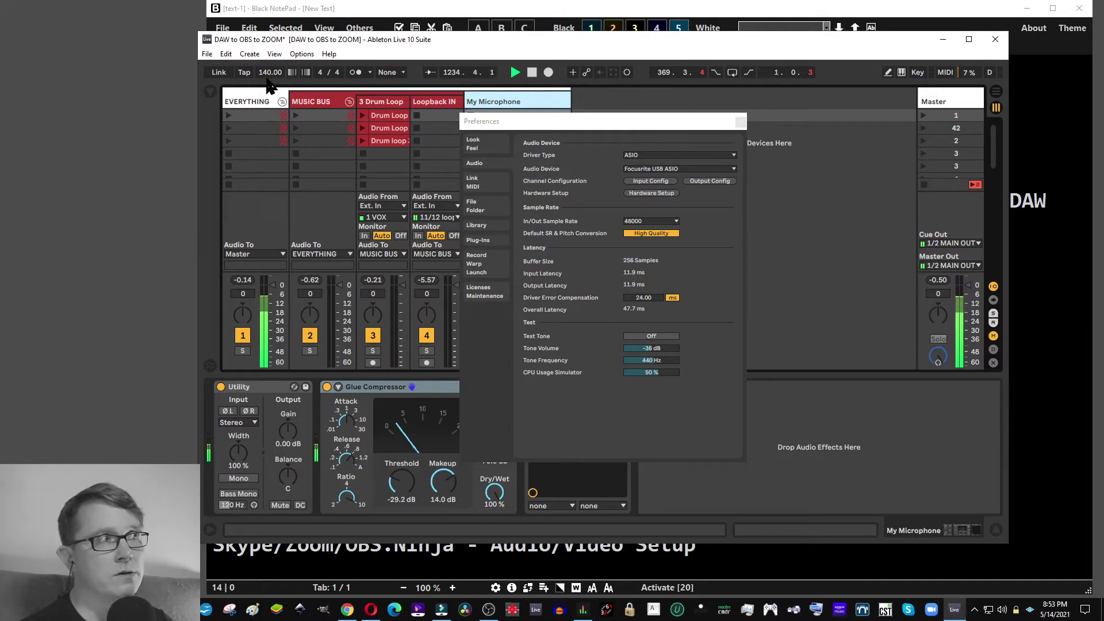
left_click(692, 246)
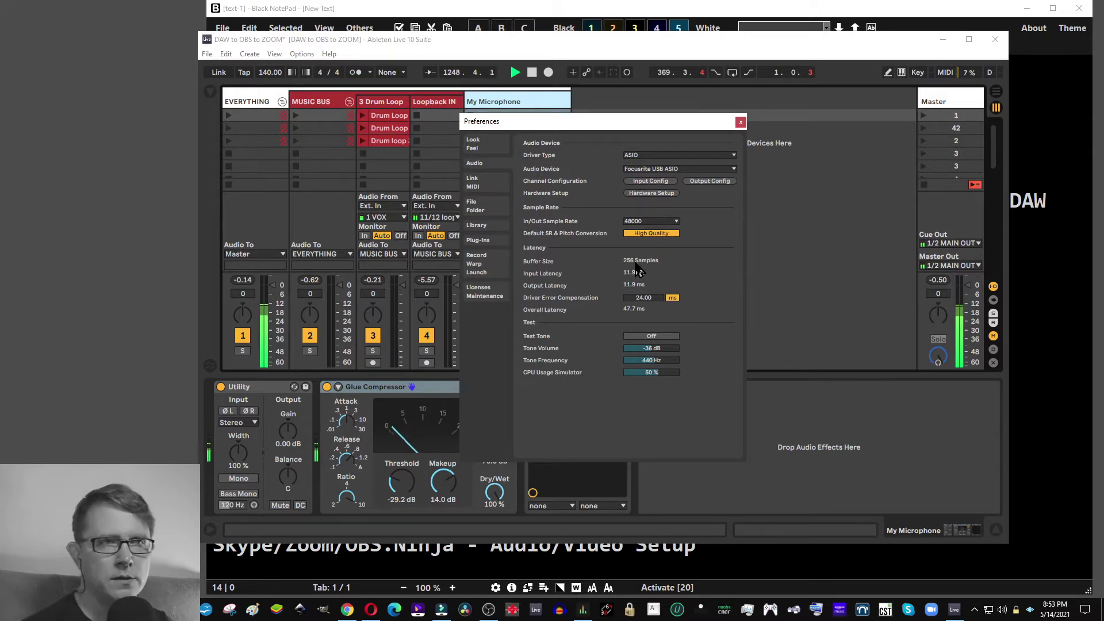
left_click(653, 193)
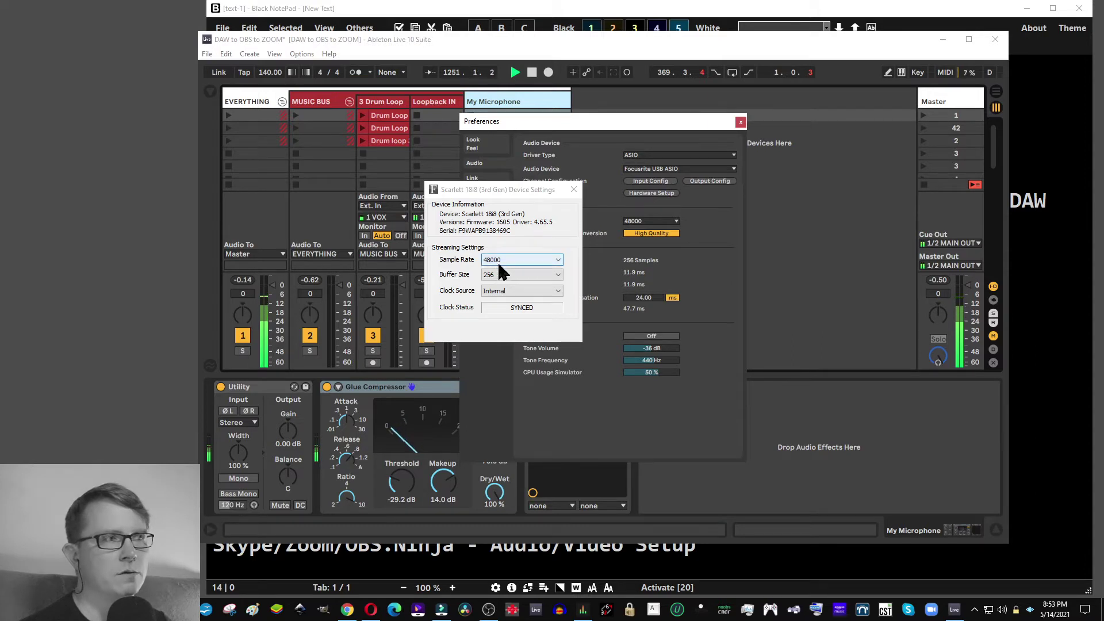
left_click(574, 189)
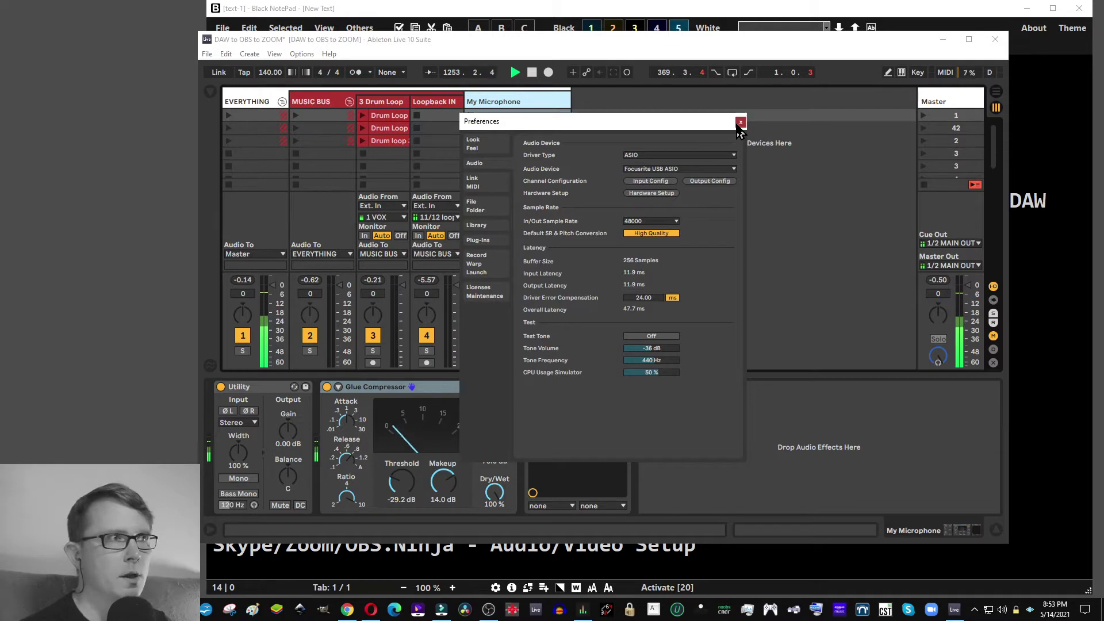
left_click(740, 122)
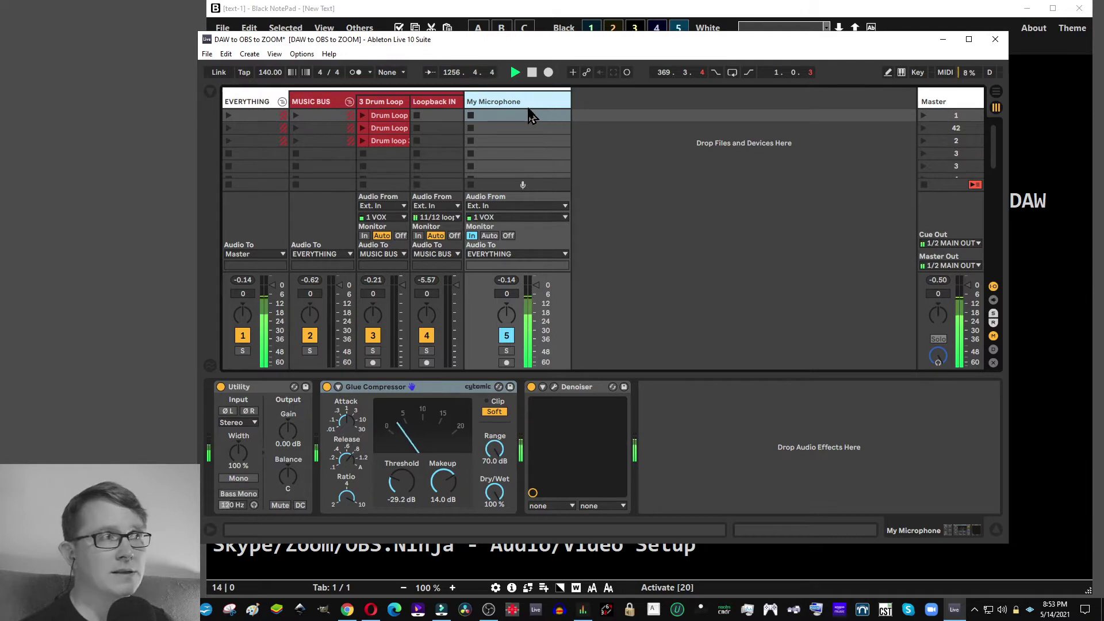
Examine the EVERYTHING, MUSIC BUS and My Microphone tracks and their effects, folding the MUSIC BUS and EVERYTHING groups
left_click(246, 105)
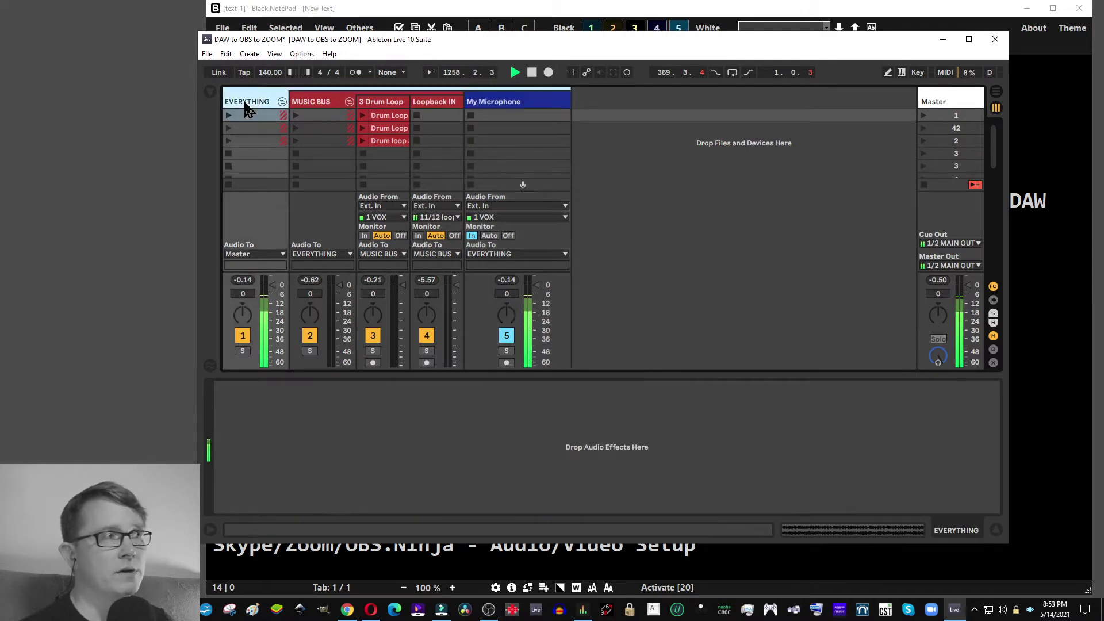
left_click(282, 102)
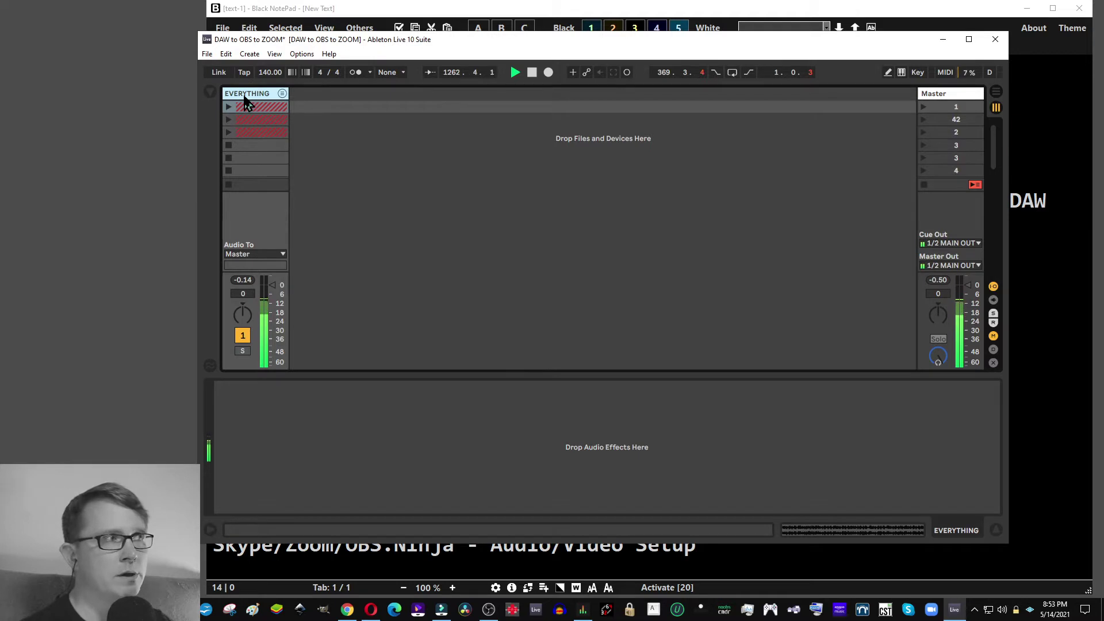
left_click(282, 93)
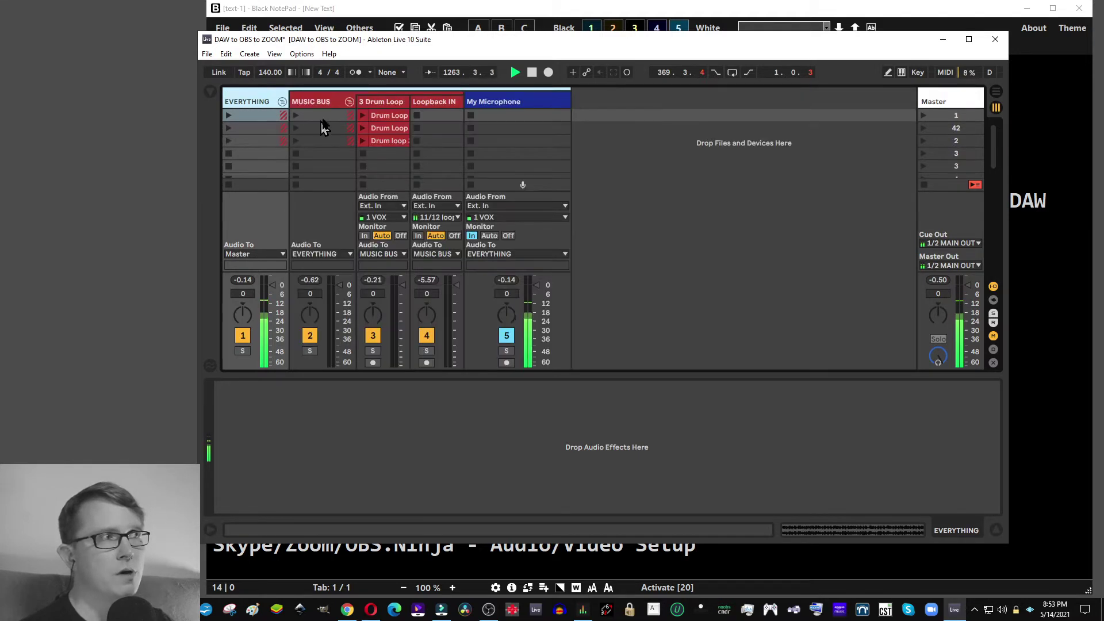
left_click(349, 98)
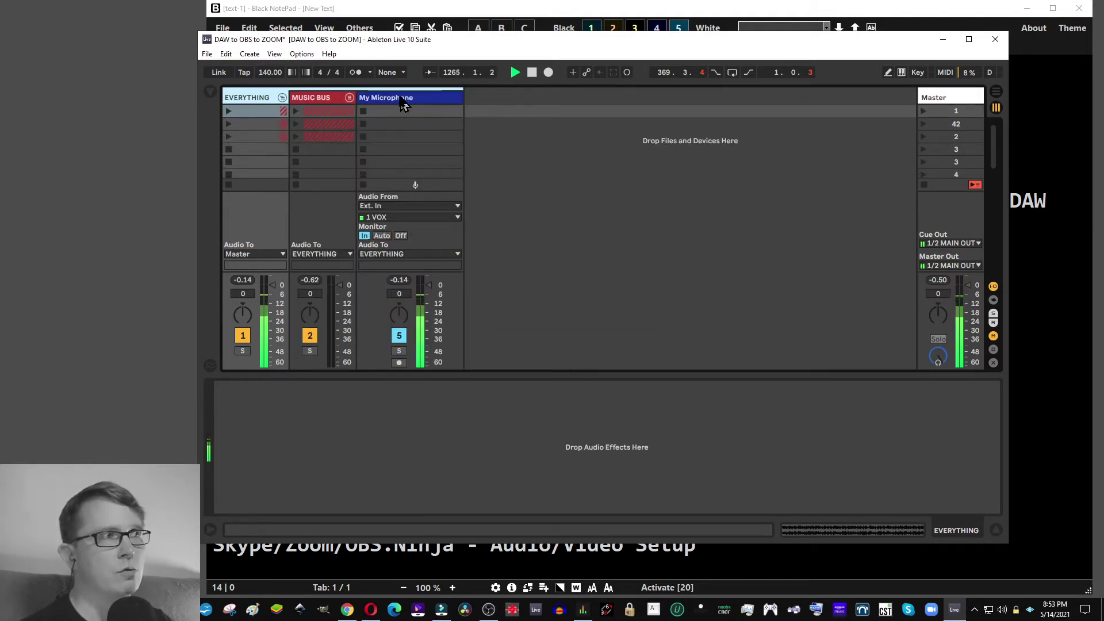
left_click(325, 107)
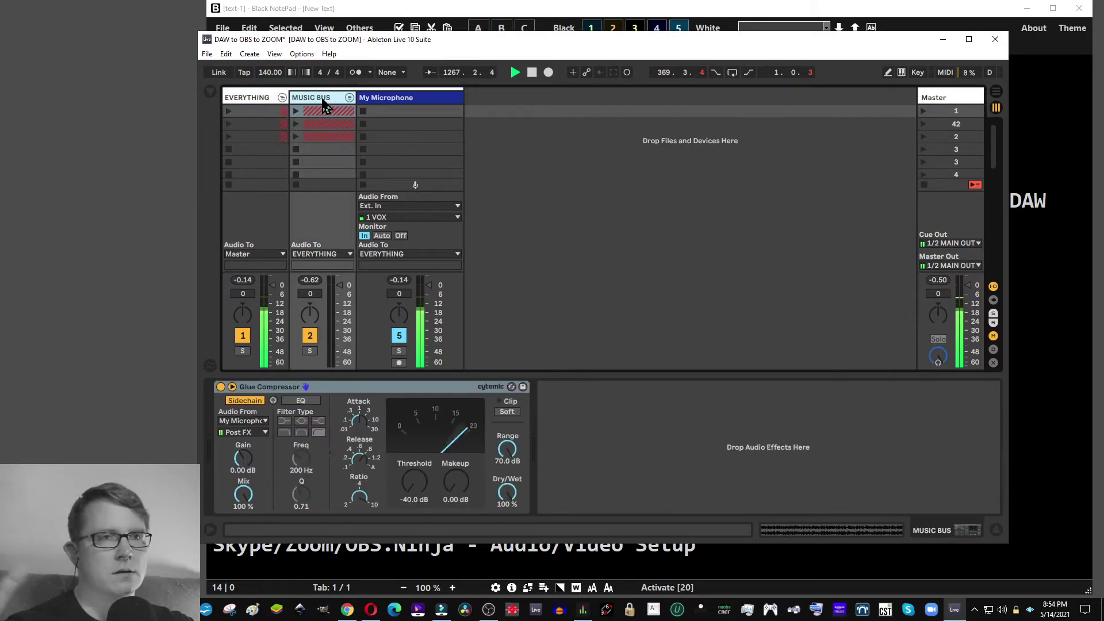
left_click(421, 99)
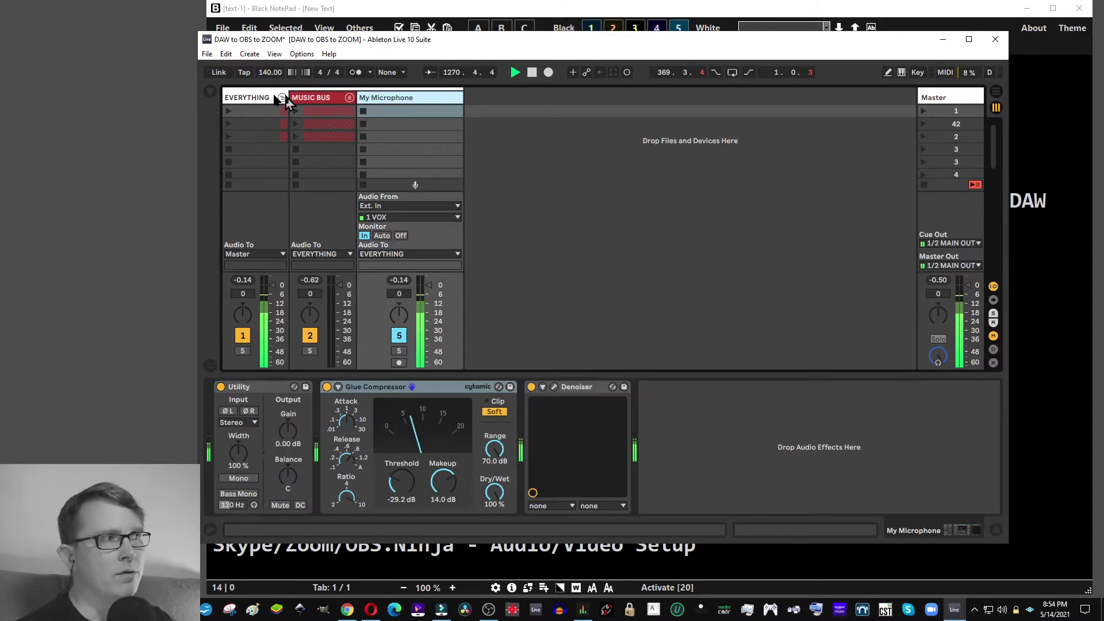
left_click(254, 99)
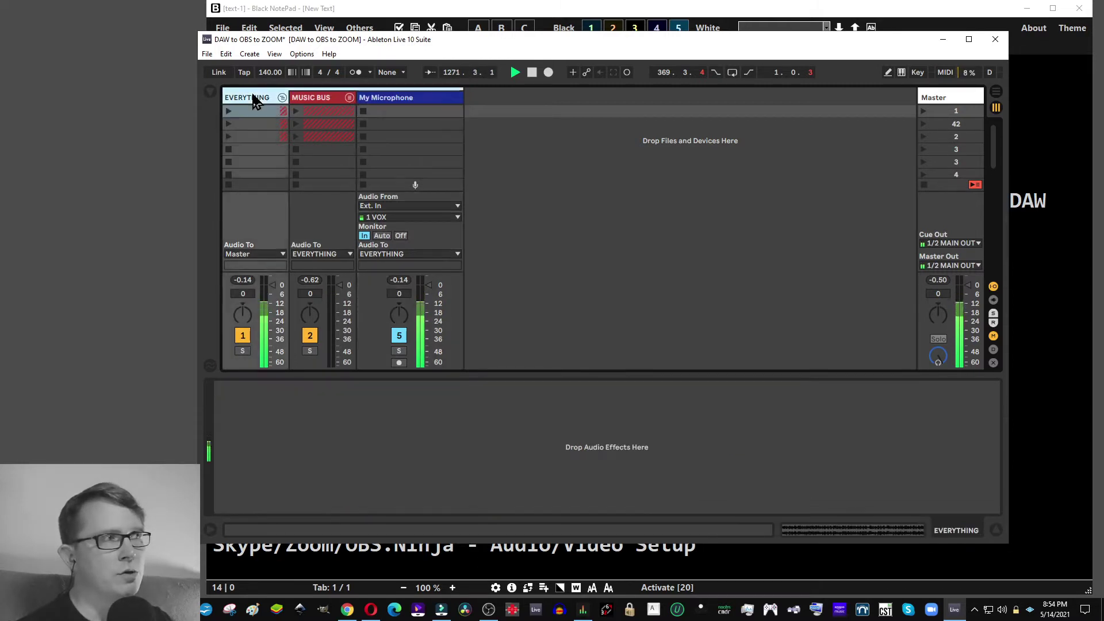
left_click(281, 97)
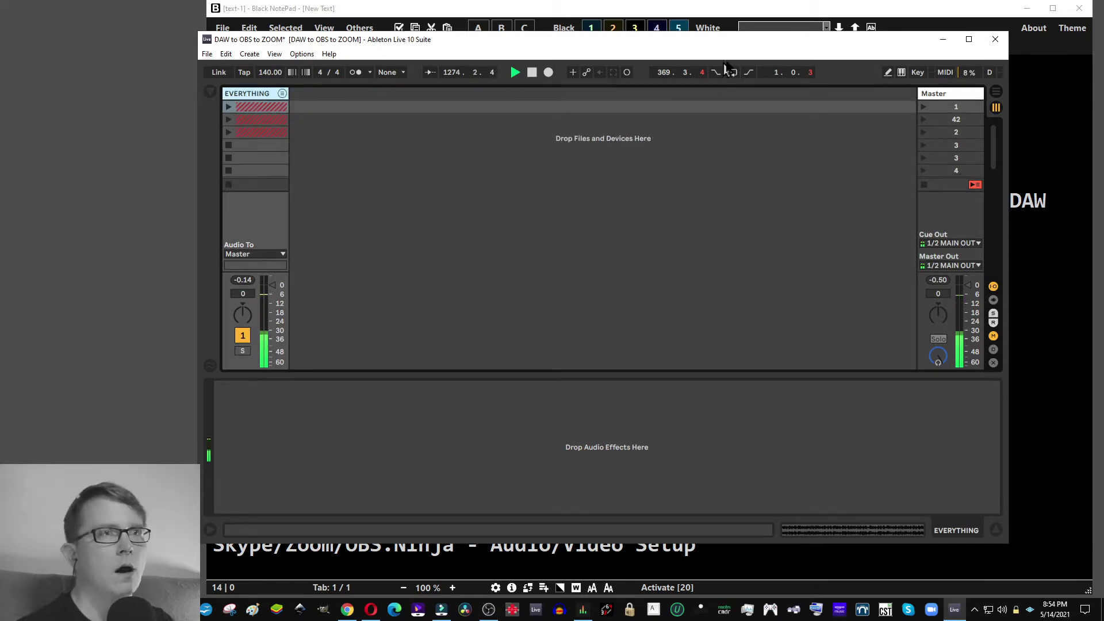
Inspect the Master track's effect chain and open its reastream-standalone plug-in window, placing it clear of the effect chain
left_click(940, 95)
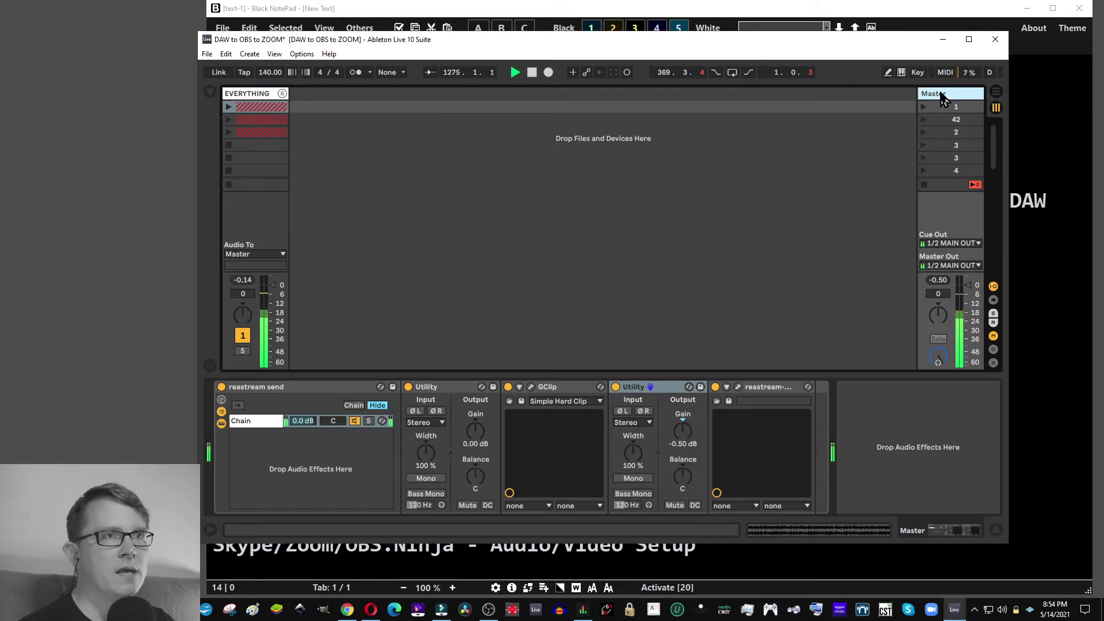
left_click(737, 387)
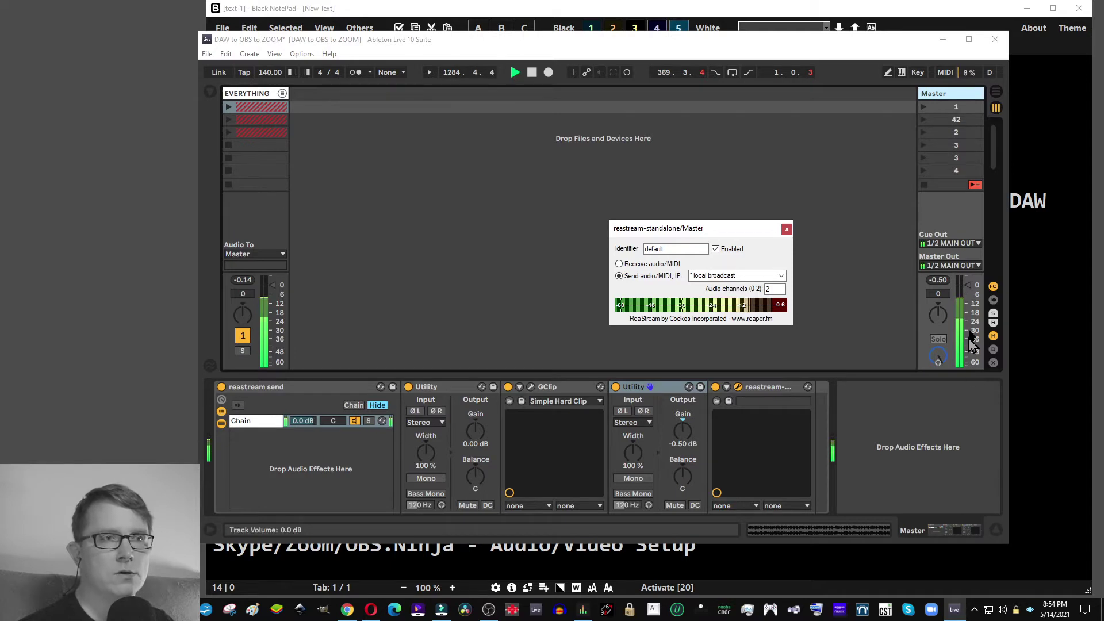
left_click(974, 294)
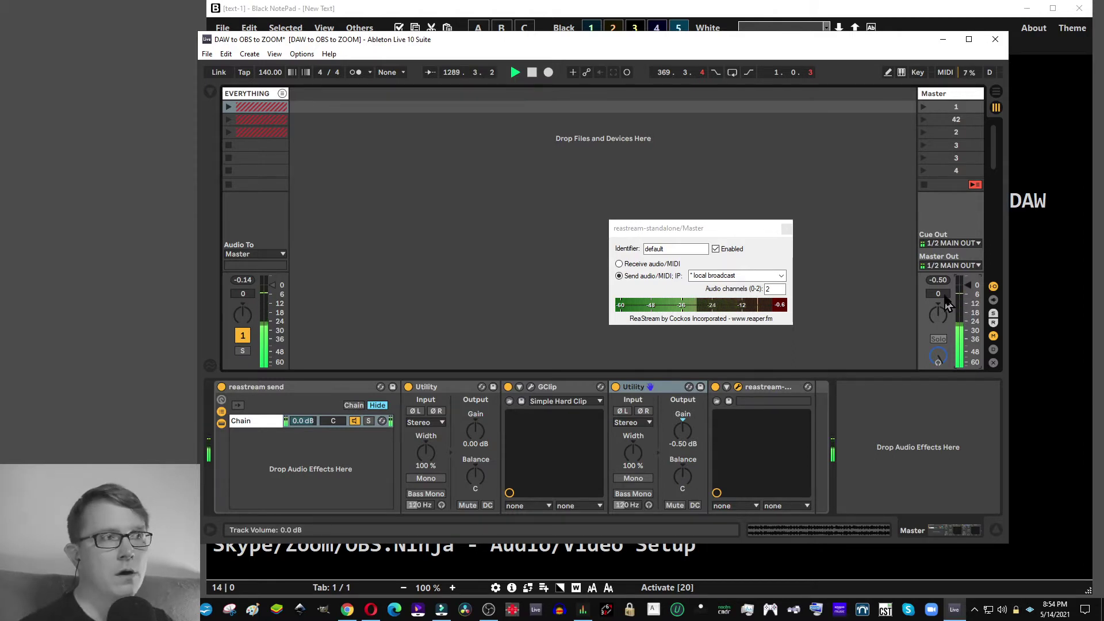
left_click_drag(693, 229, 729, 206)
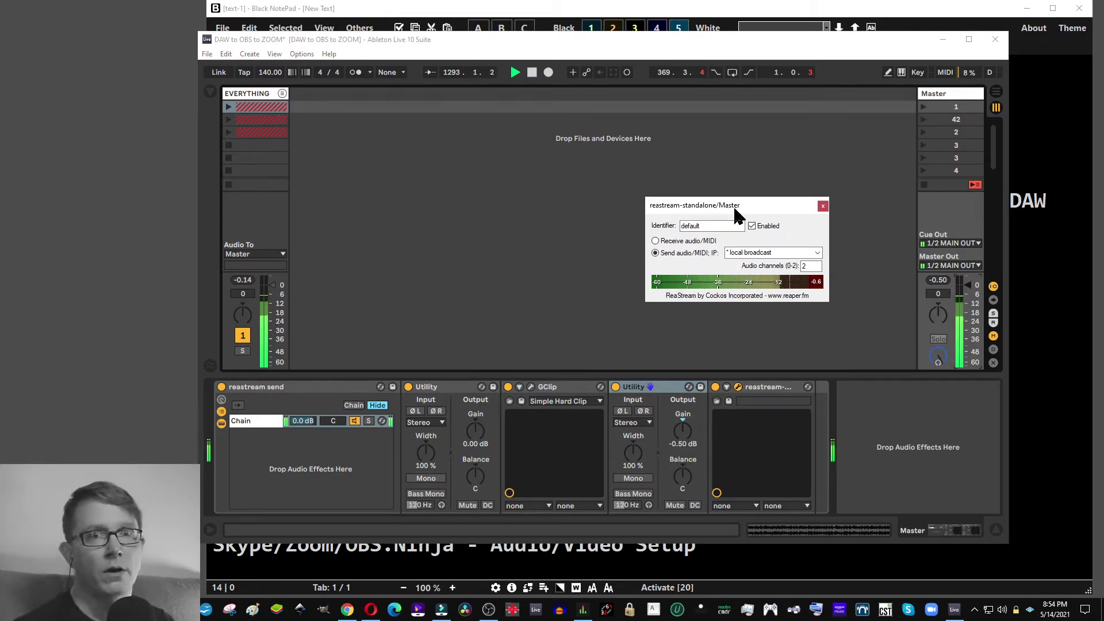
left_click_drag(733, 206, 726, 246)
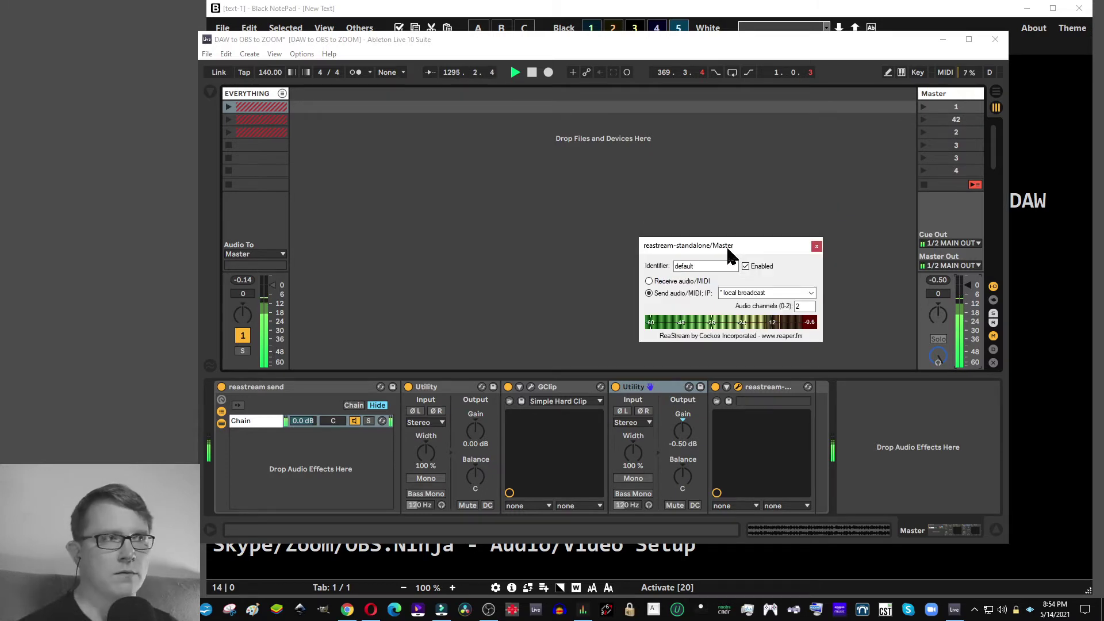
Lower the EVERYTHING group's volume to -11.7 dB to test the ReaStream level, and return it to 0 dB
left_click(242, 95)
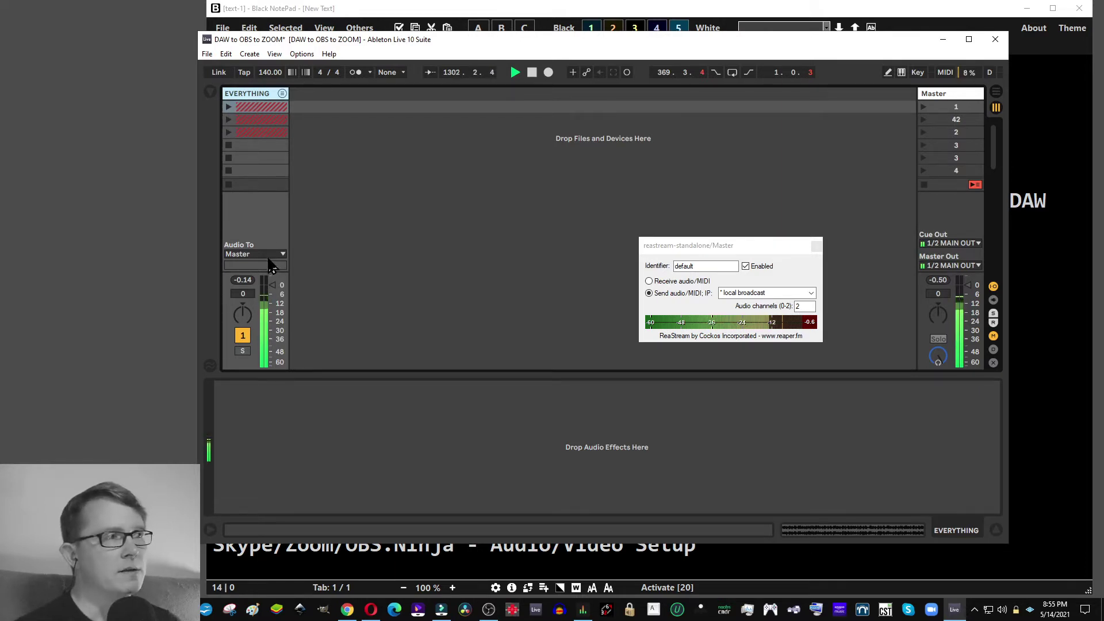
left_click_drag(272, 285, 272, 302)
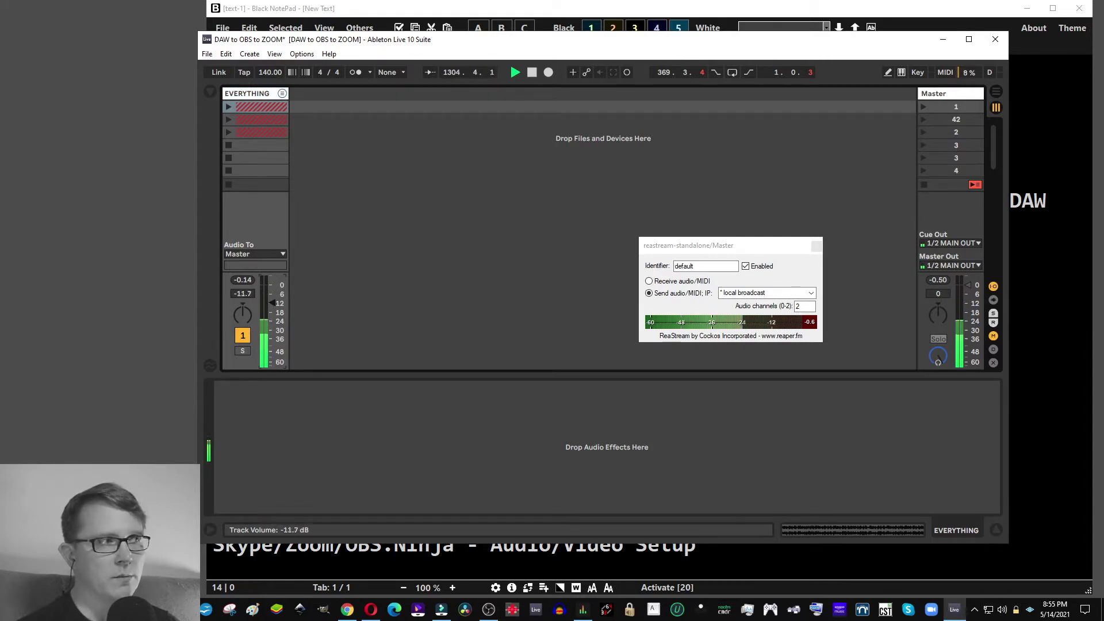
left_click_drag(272, 302, 273, 285)
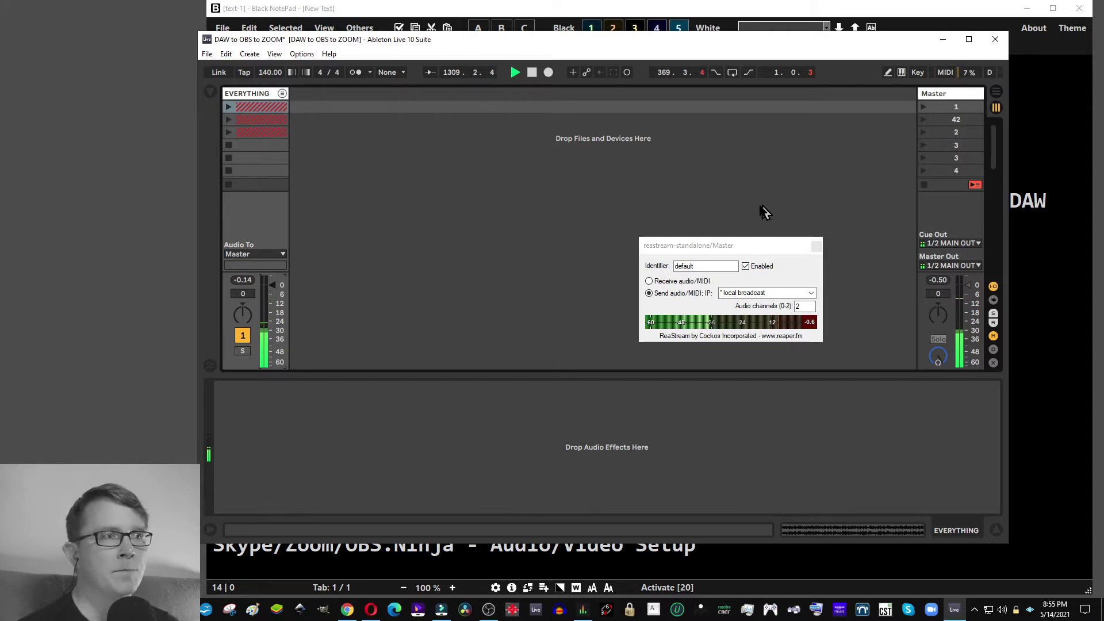
Choose local broadcast as the send destination in the Master track's ReaStream plug-in, and close the plug-in window
left_click_drag(718, 240, 707, 233)
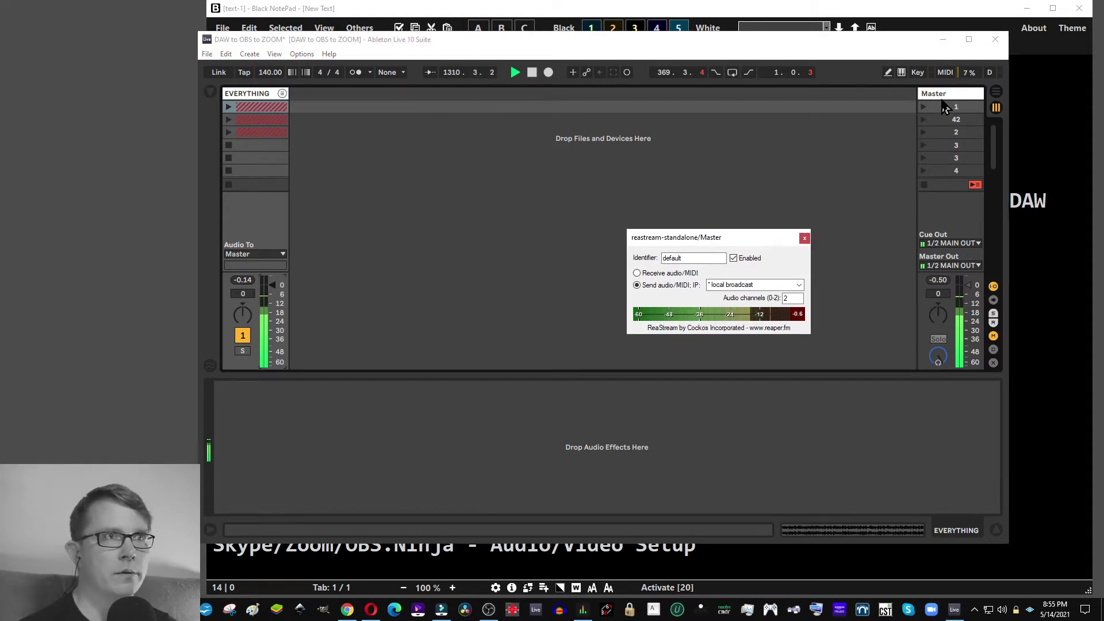
left_click(945, 108)
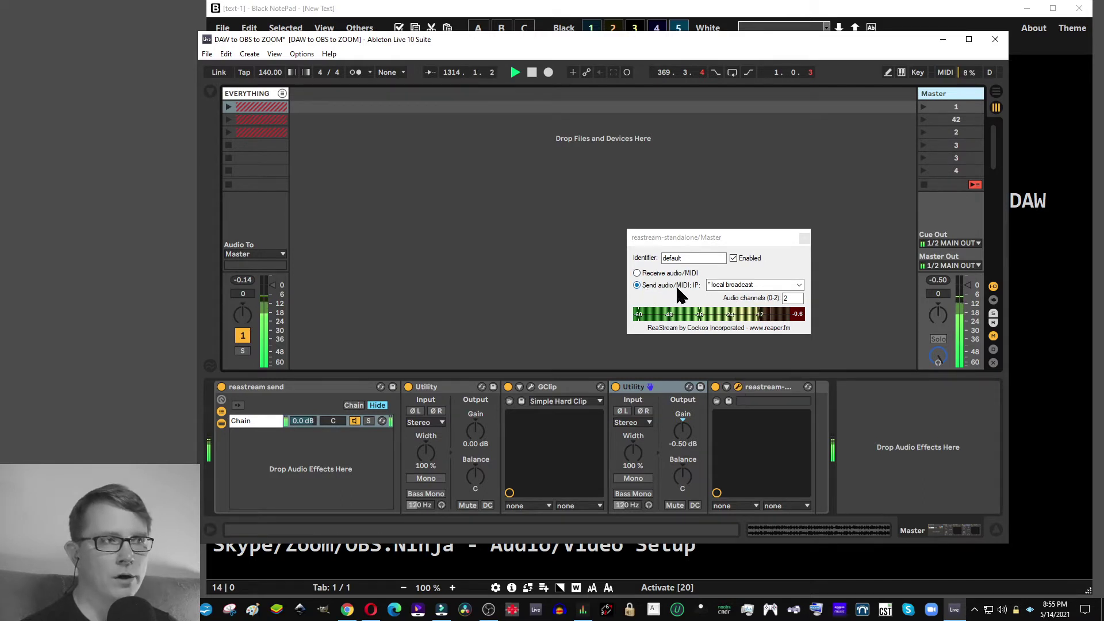
left_click(753, 285)
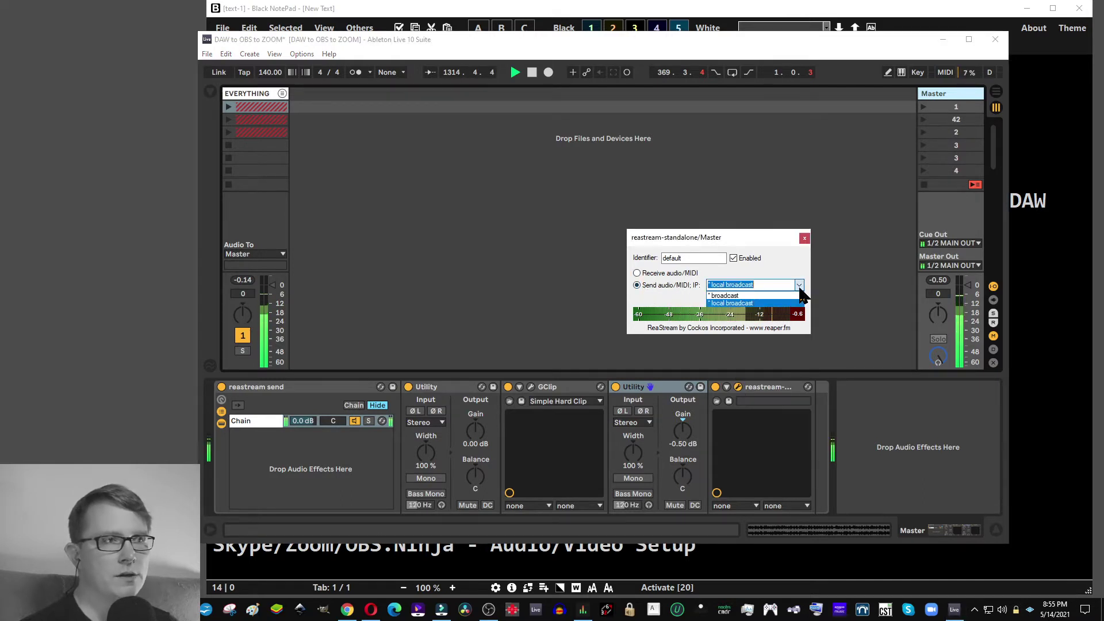
left_click(739, 305)
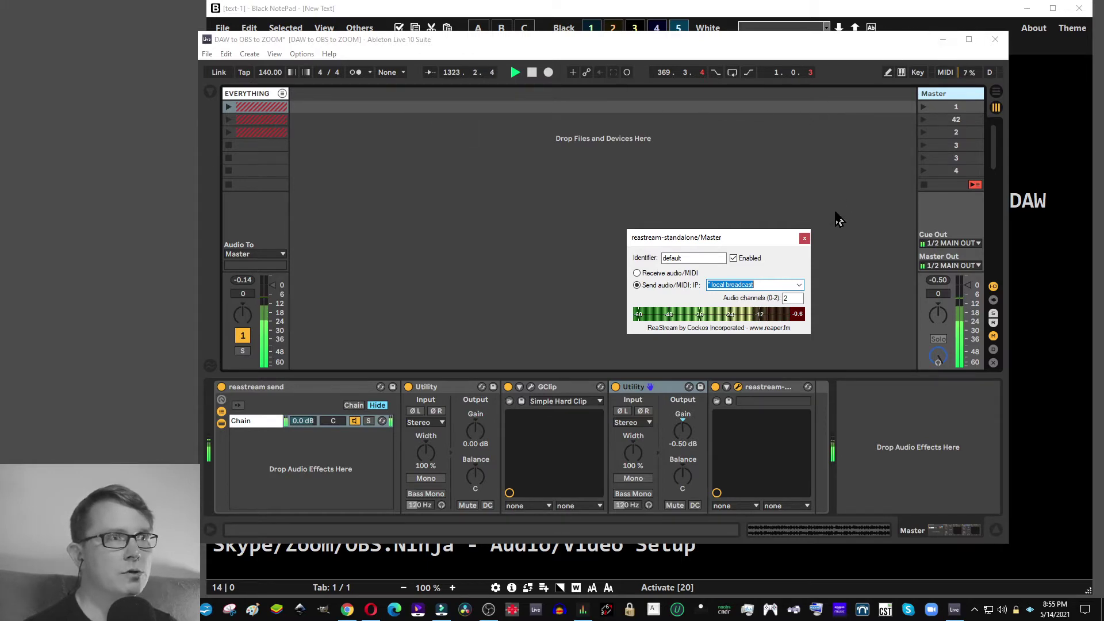
left_click(805, 237)
Minimize Ableton Live, switch to OBS and show its Audio Mixer
left_click(942, 41)
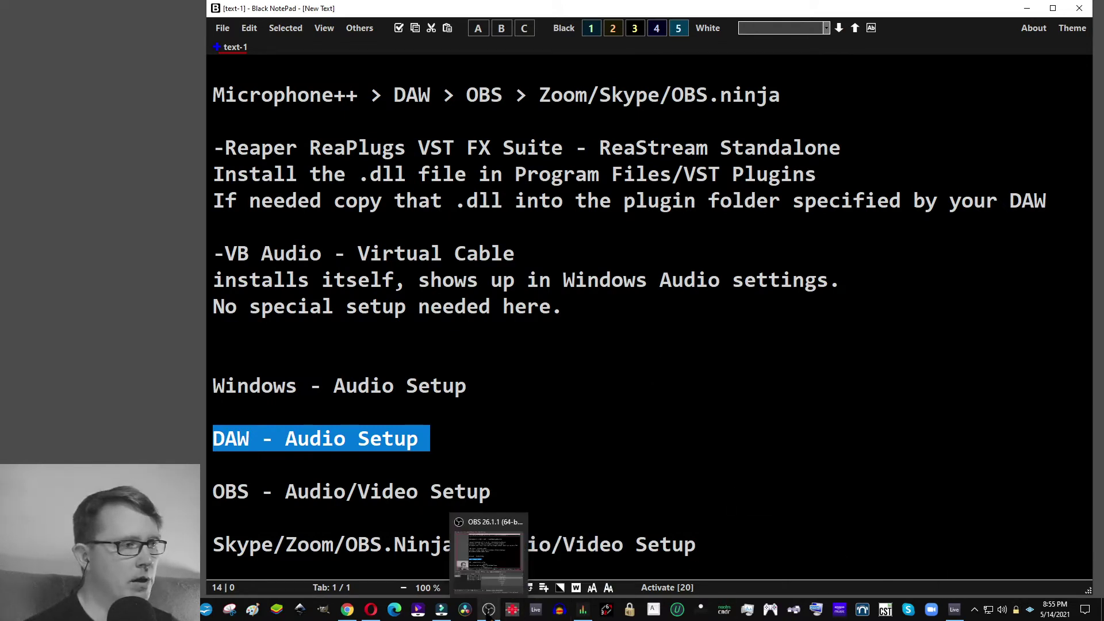
left_click(488, 612)
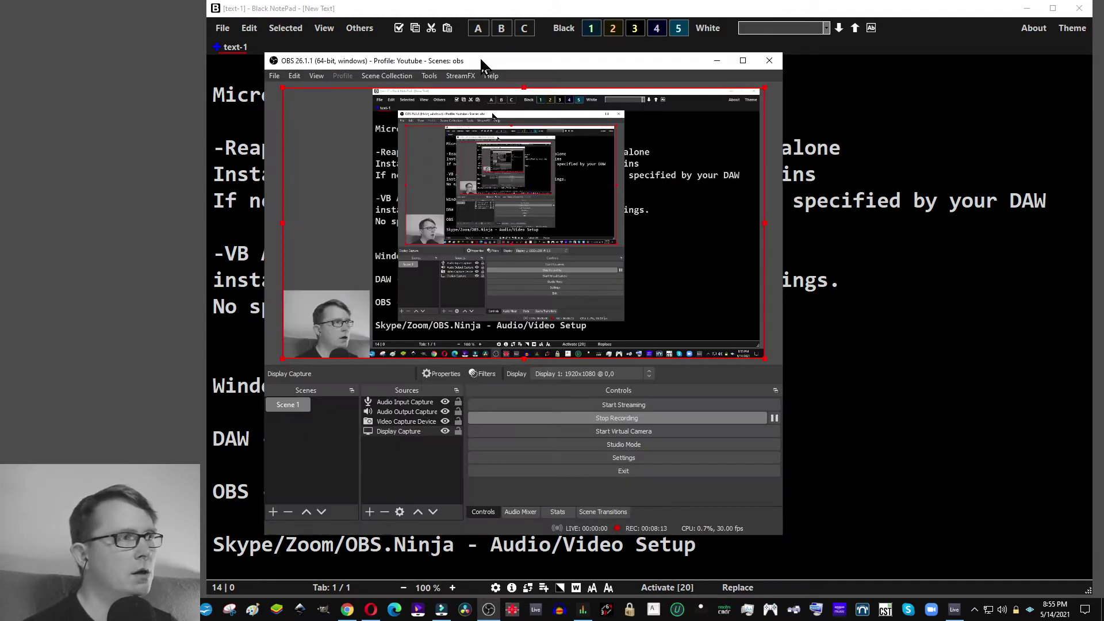
left_click(521, 511)
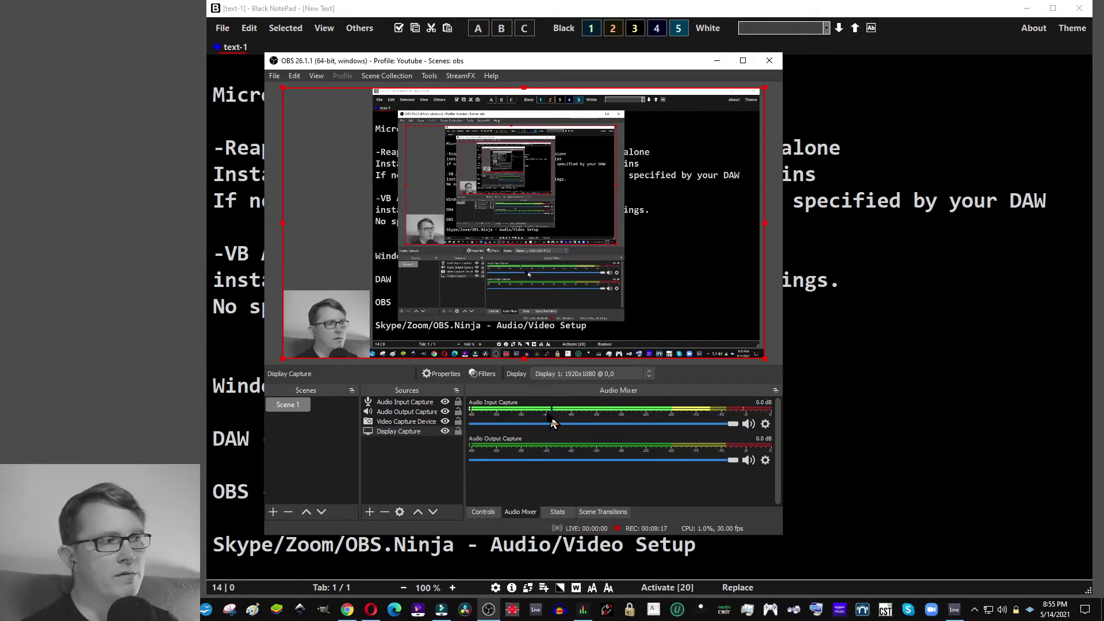
Check the devices assigned to the Audio Input Capture and Audio Output Capture sources, and view the input capture's properties without changing them
left_click(403, 403)
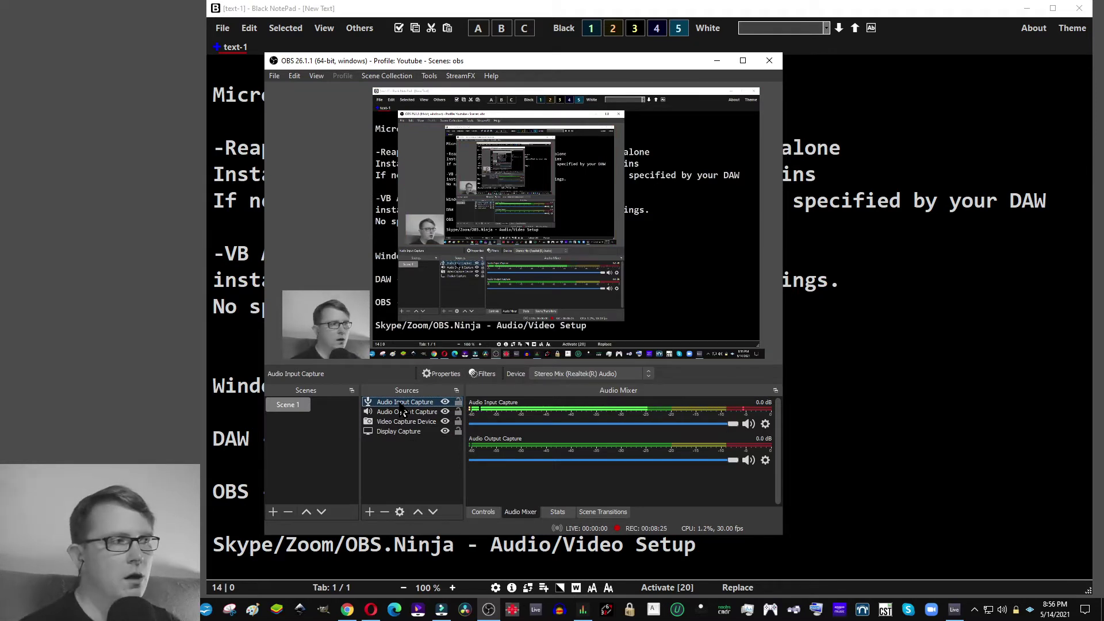
left_click(403, 412)
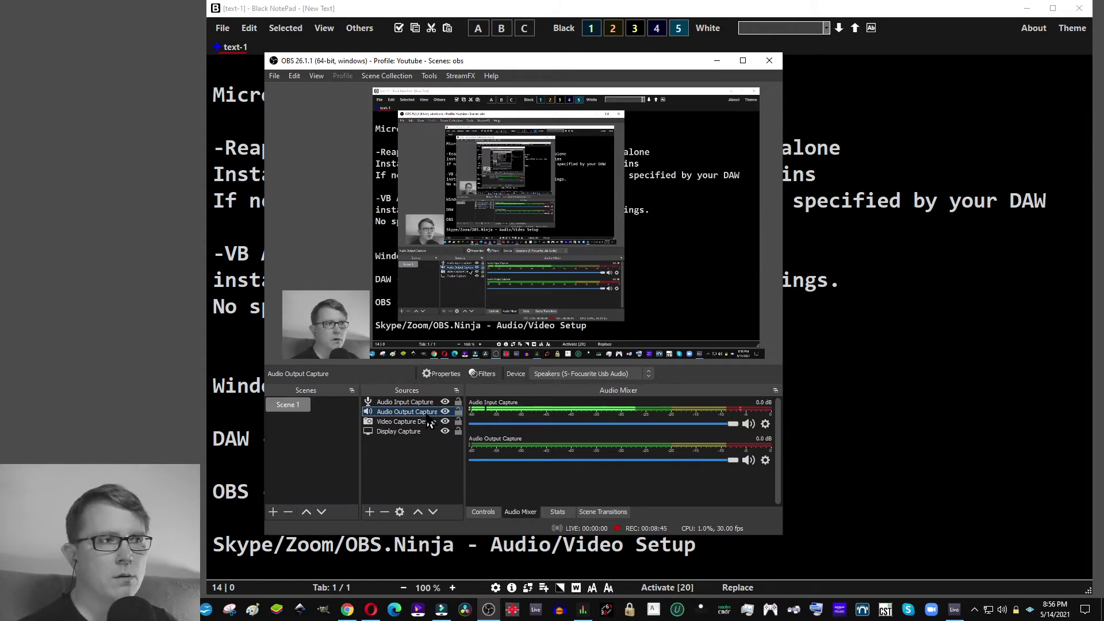
left_click(416, 404)
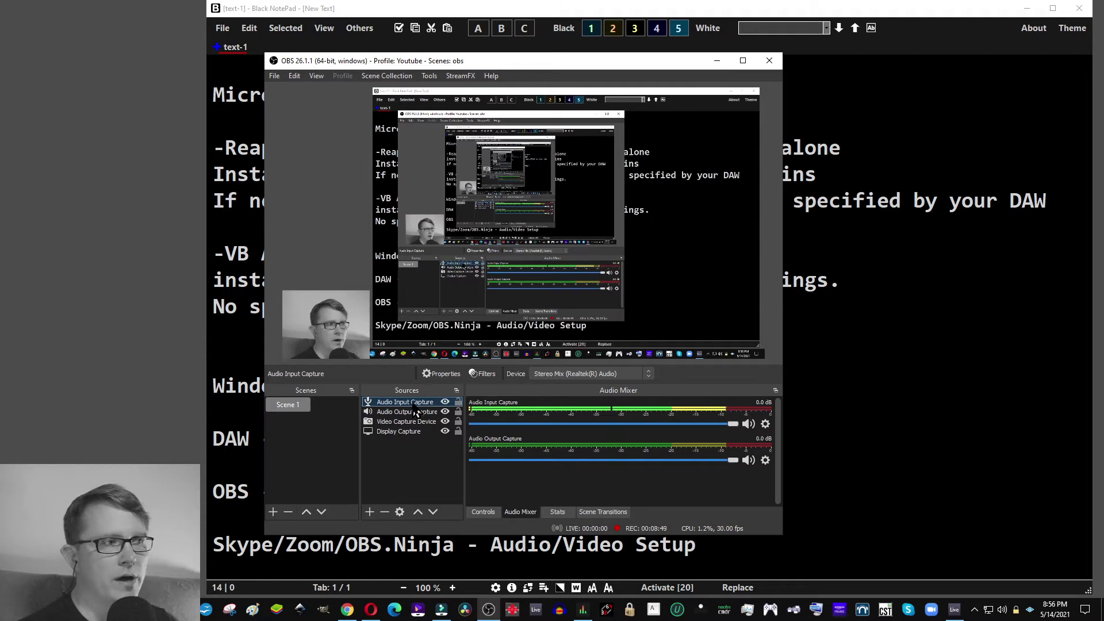
double_click(415, 408)
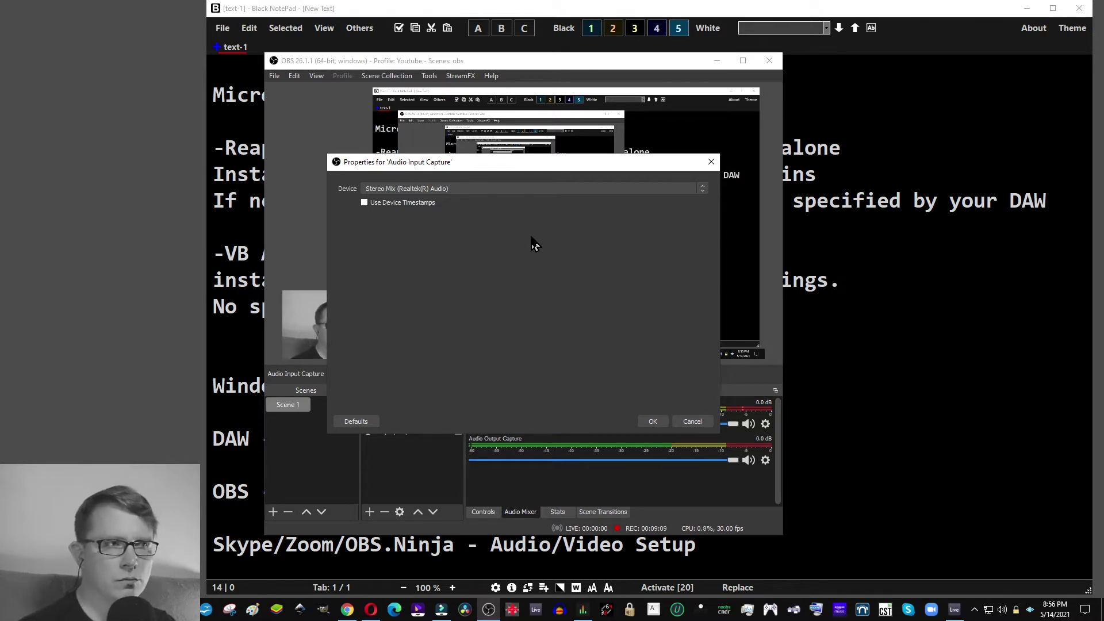
left_click(705, 423)
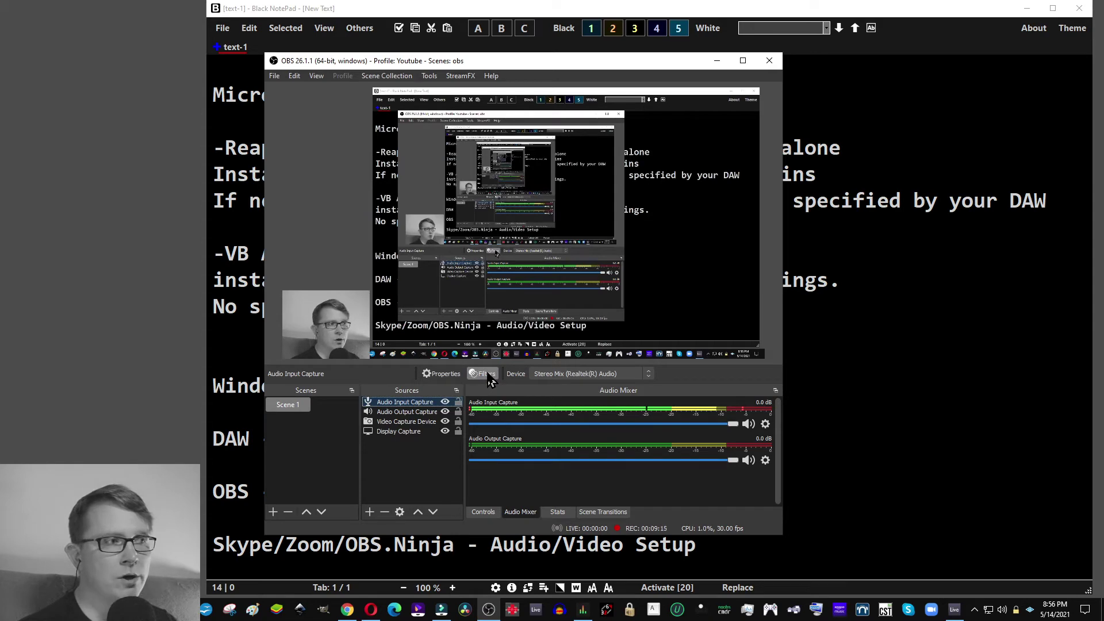
Open the Audio Input Capture source's filters, view the reastream-standalone plug-in's interface and the available filter types, and close the filters
right_click(407, 402)
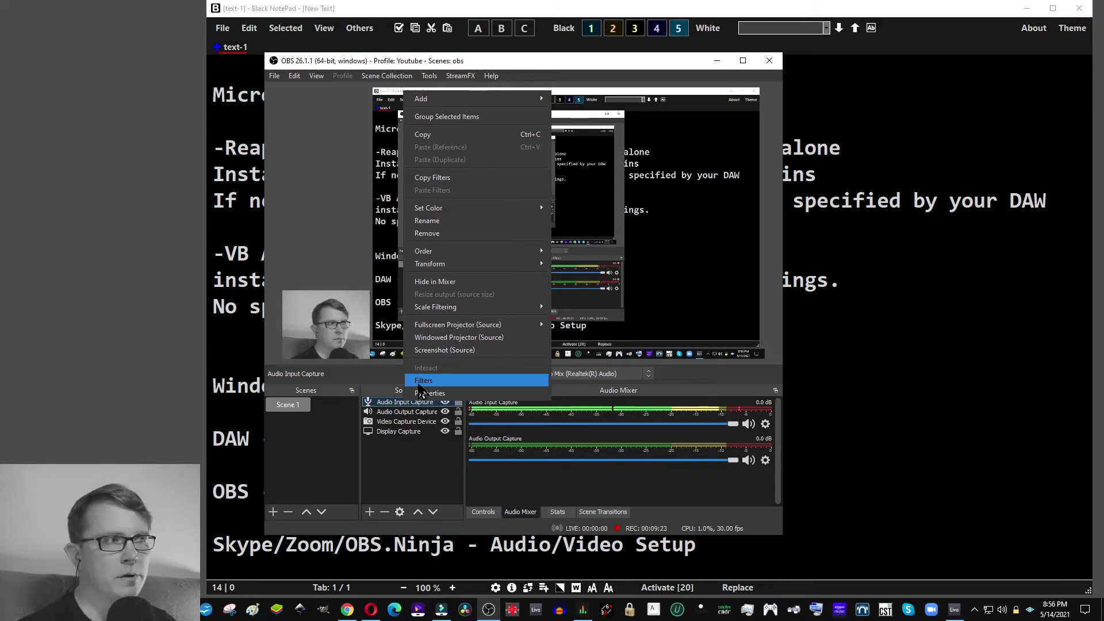
left_click(392, 402)
right_click(390, 402)
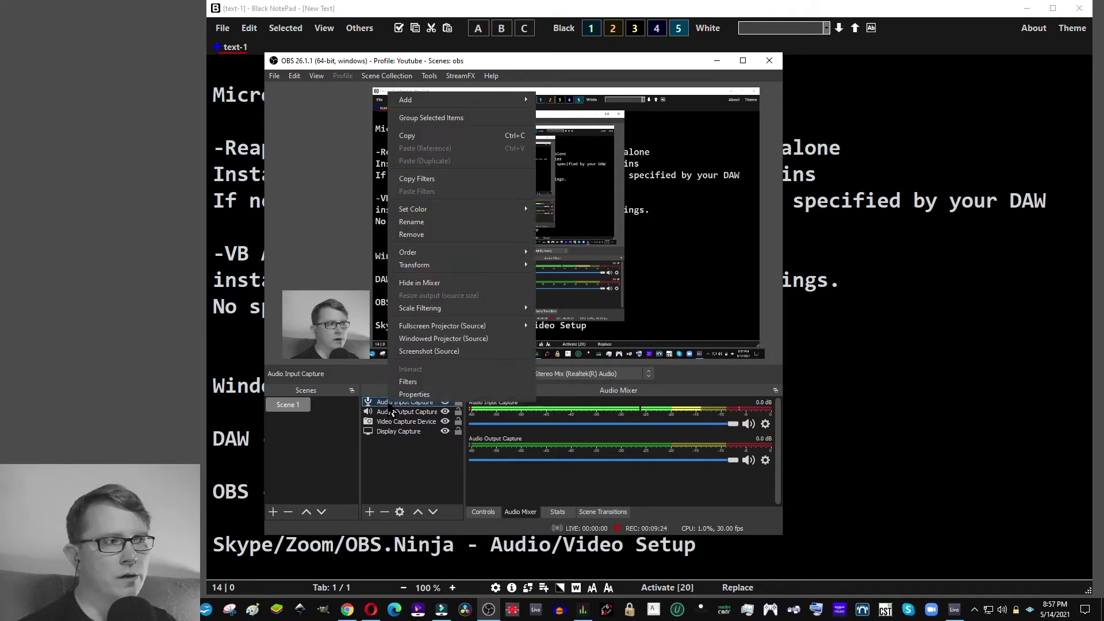
left_click(415, 382)
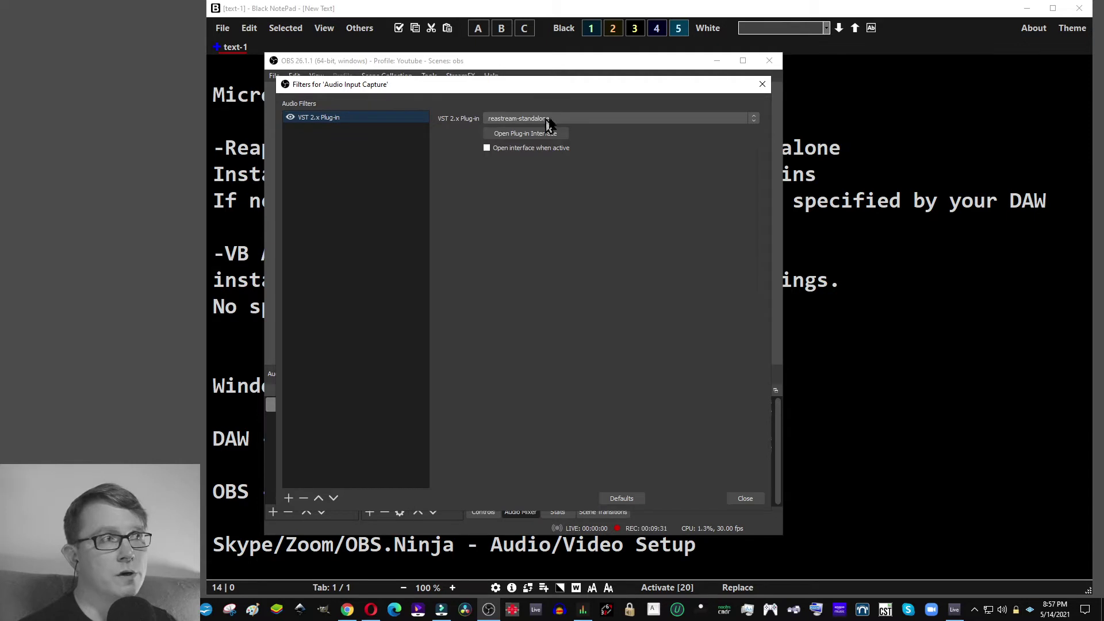
left_click(534, 133)
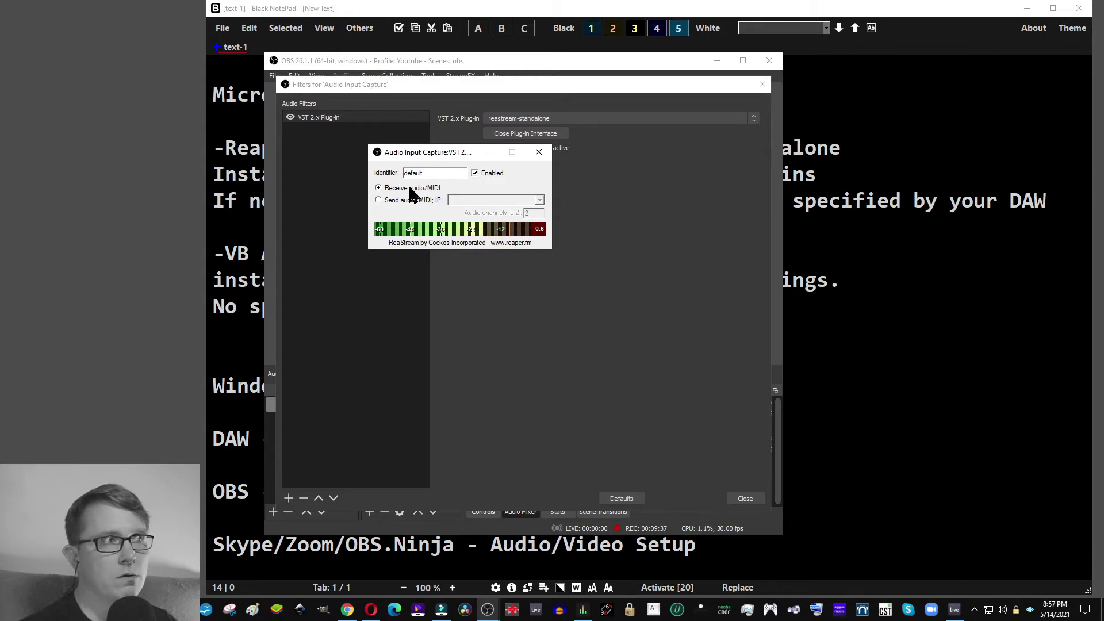
left_click_drag(409, 150, 484, 194)
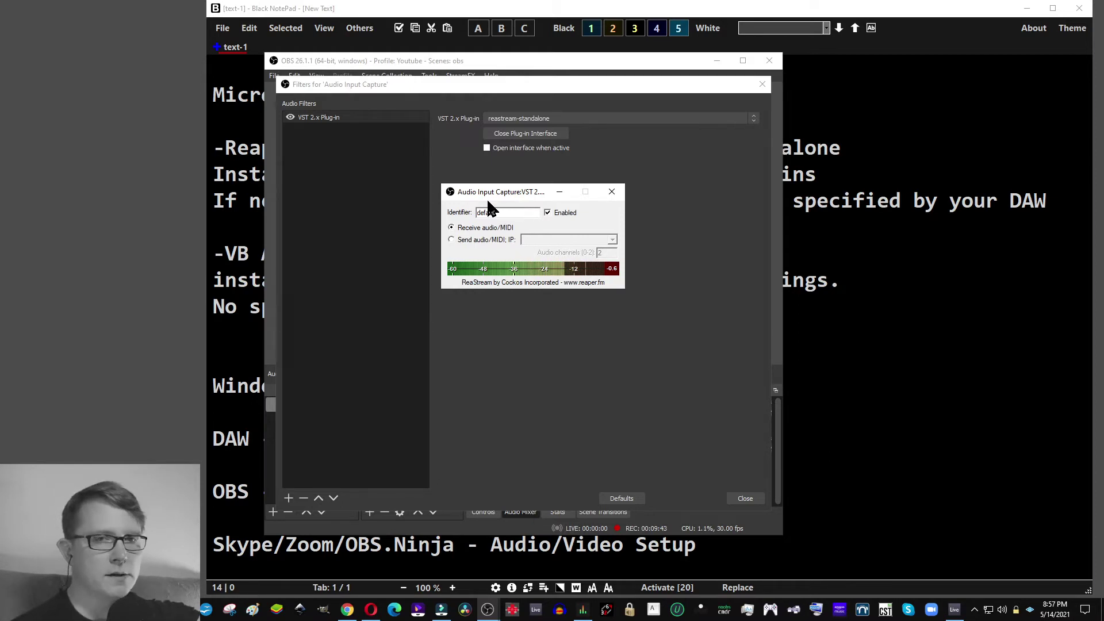
left_click(612, 193)
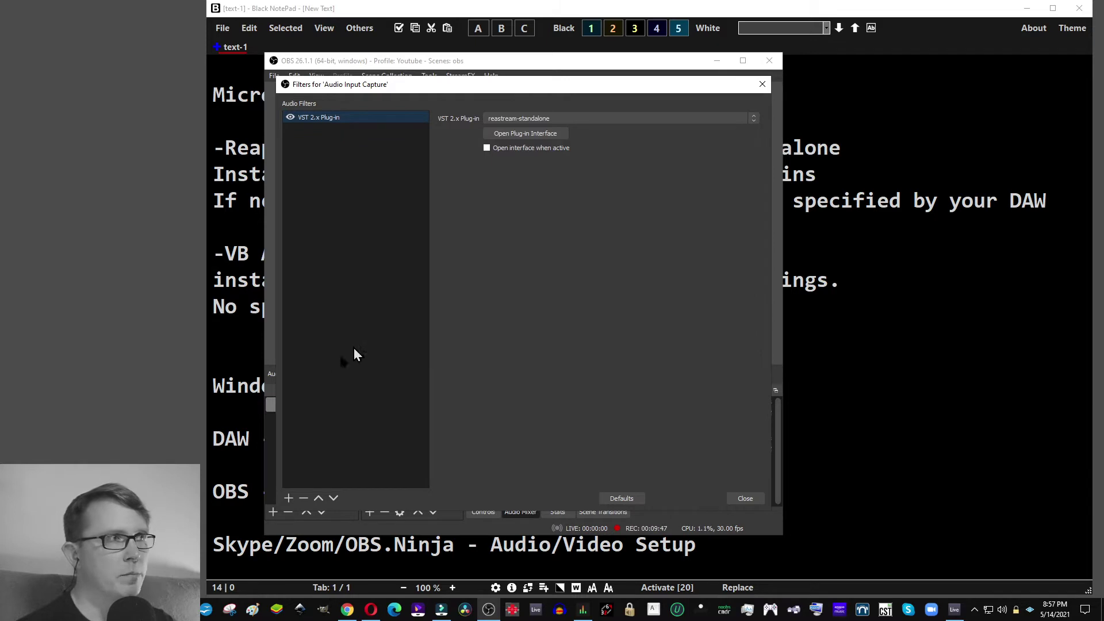
left_click(289, 498)
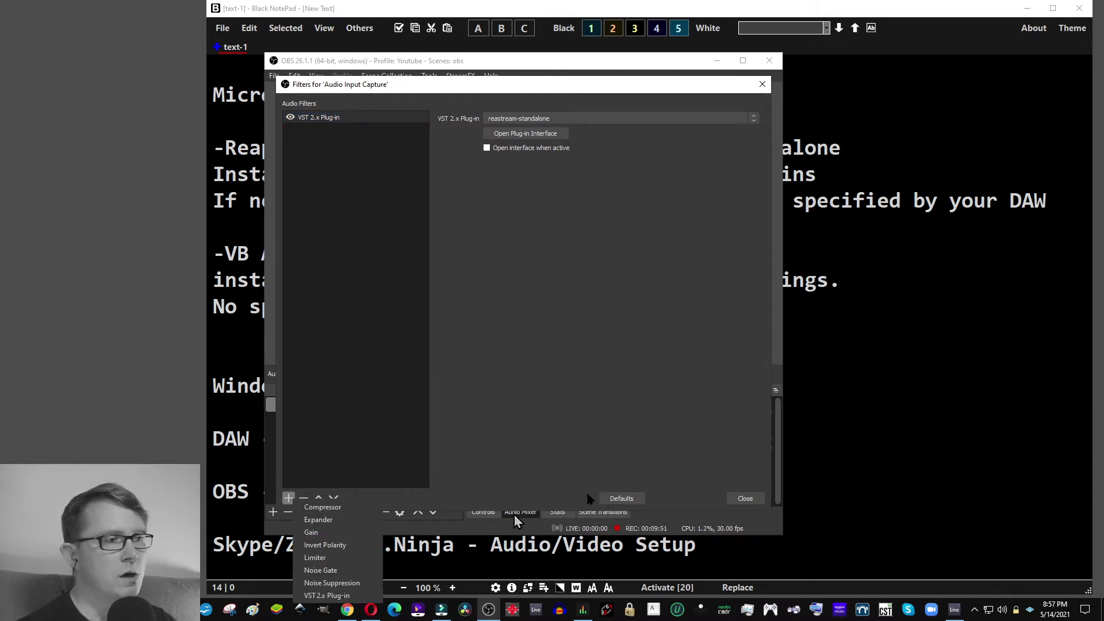
left_click(746, 499)
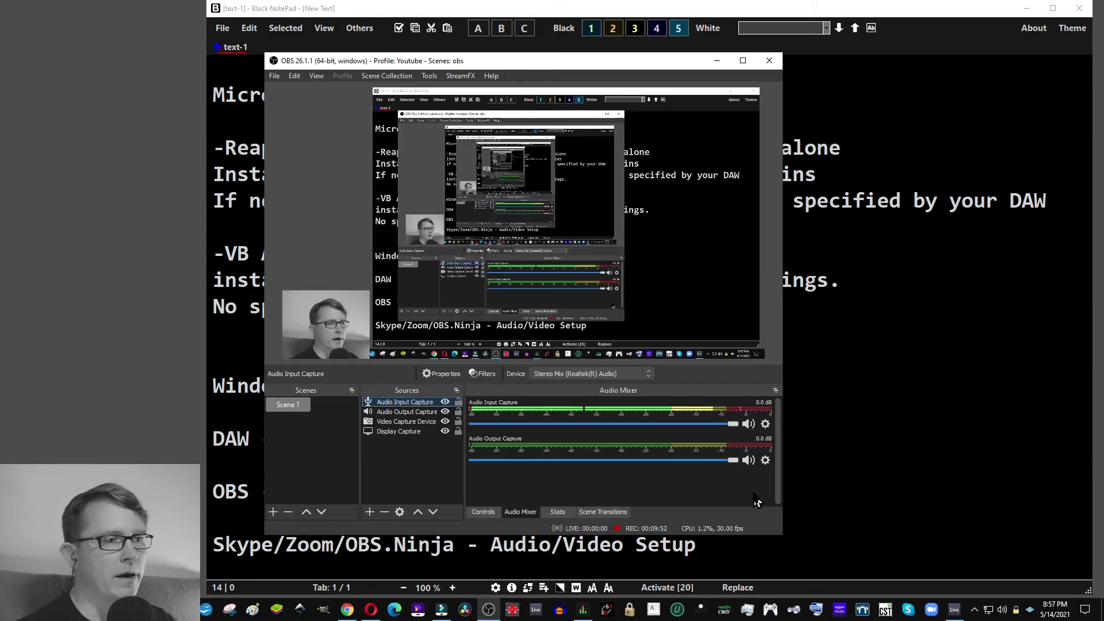
Add a VST 2.x Plug-in filter named "azsdgfdsfgzdfg" to Audio Input Capture and view its plug-in choices without selecting one
right_click(410, 406)
left_click(417, 405)
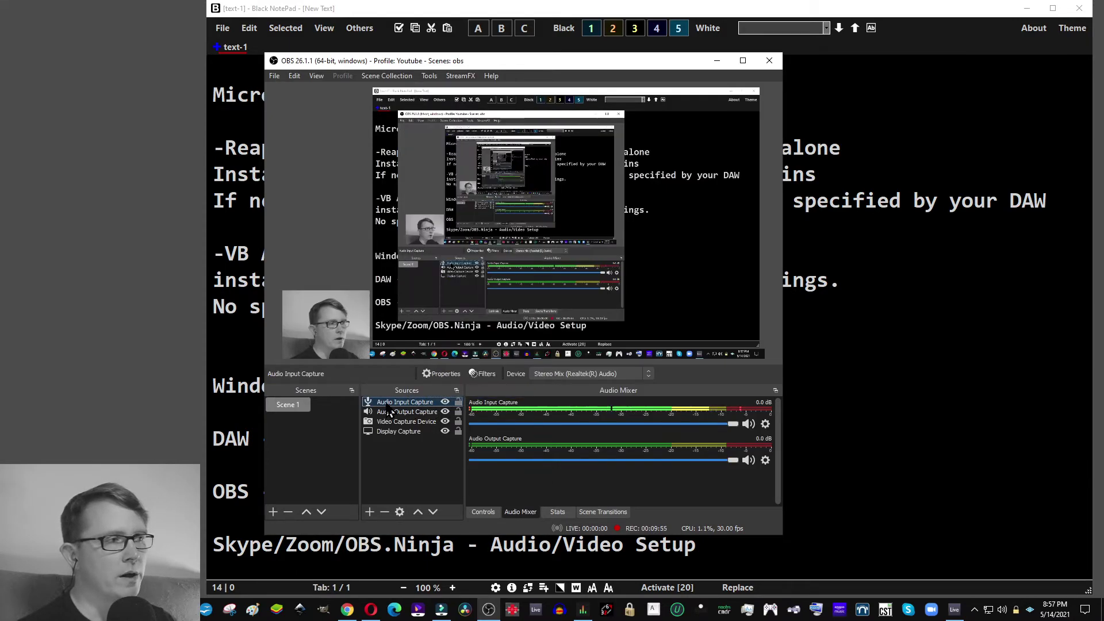
right_click(420, 404)
left_click(433, 384)
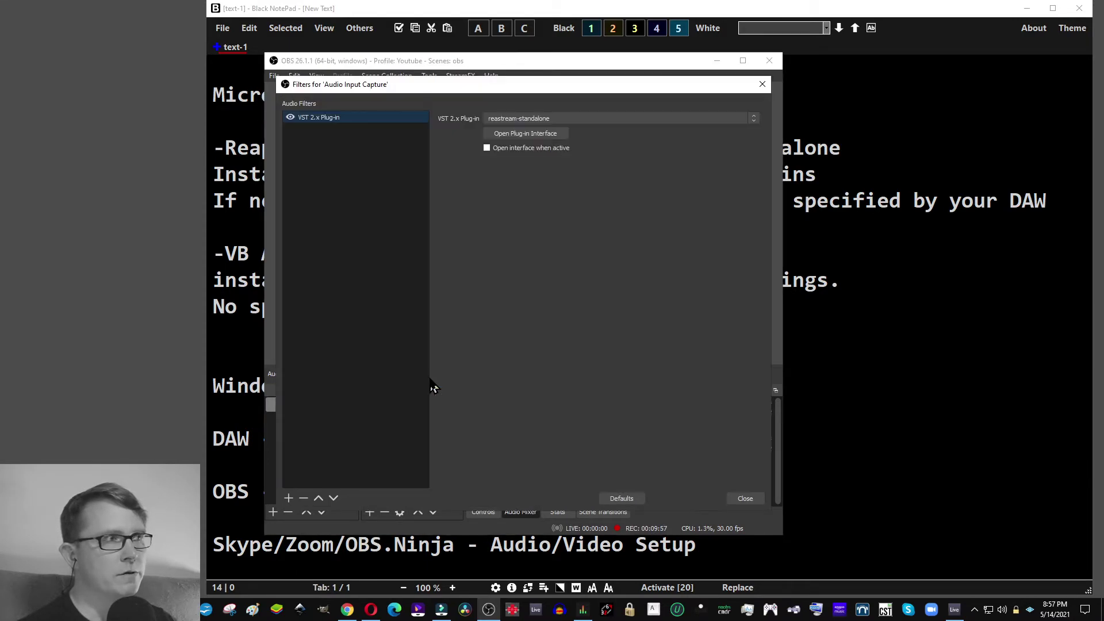
left_click(288, 498)
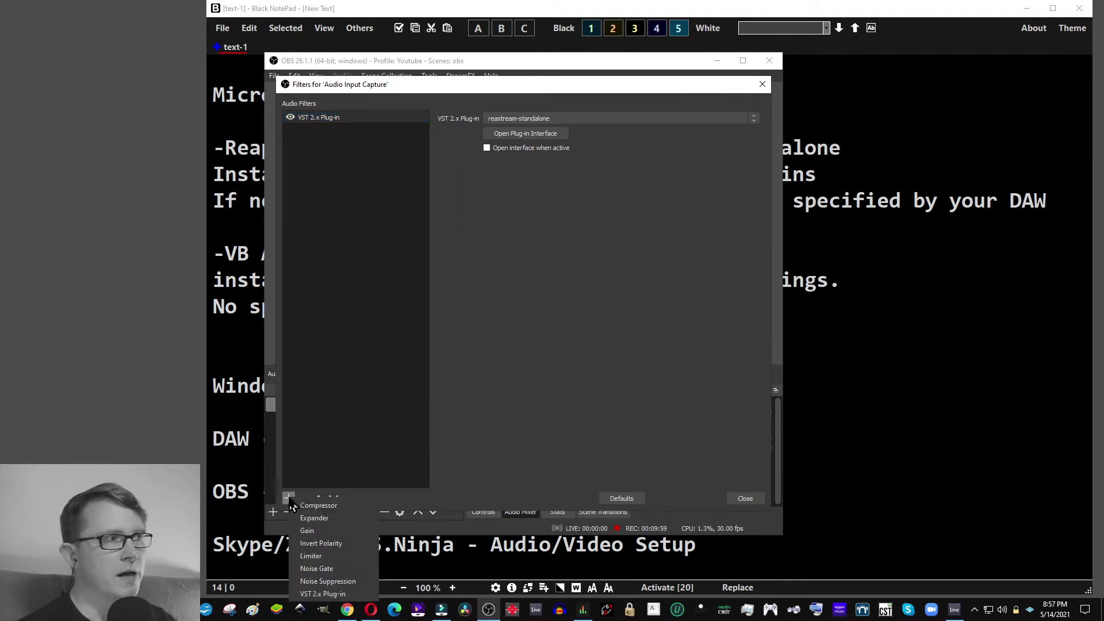
left_click(326, 594)
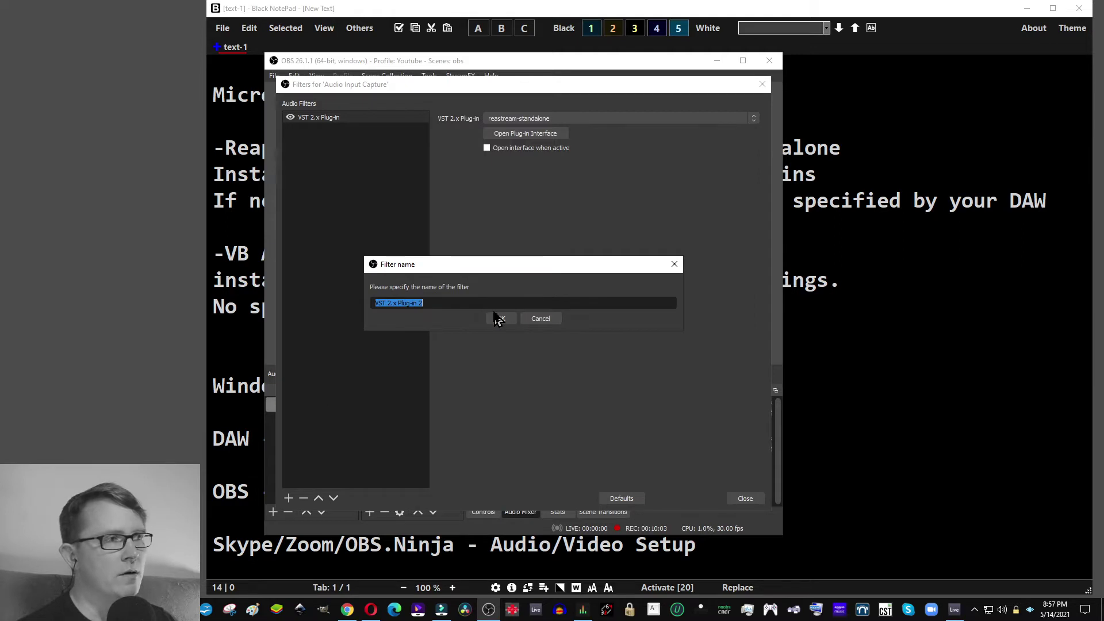
type("azsdgfdsfgzdfg")
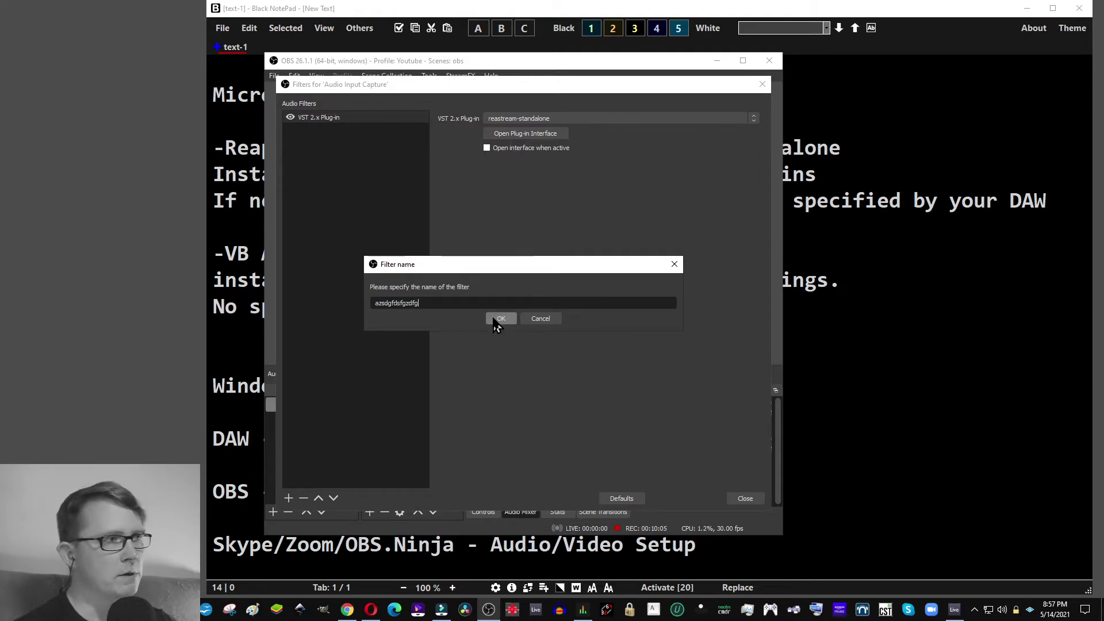
left_click(498, 319)
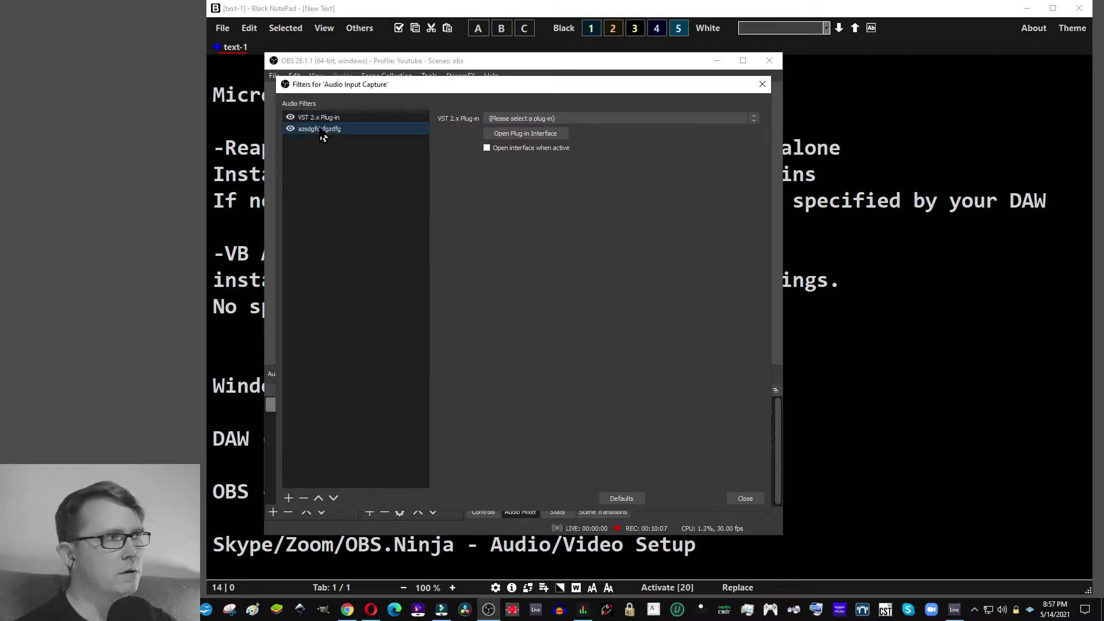
left_click(525, 119)
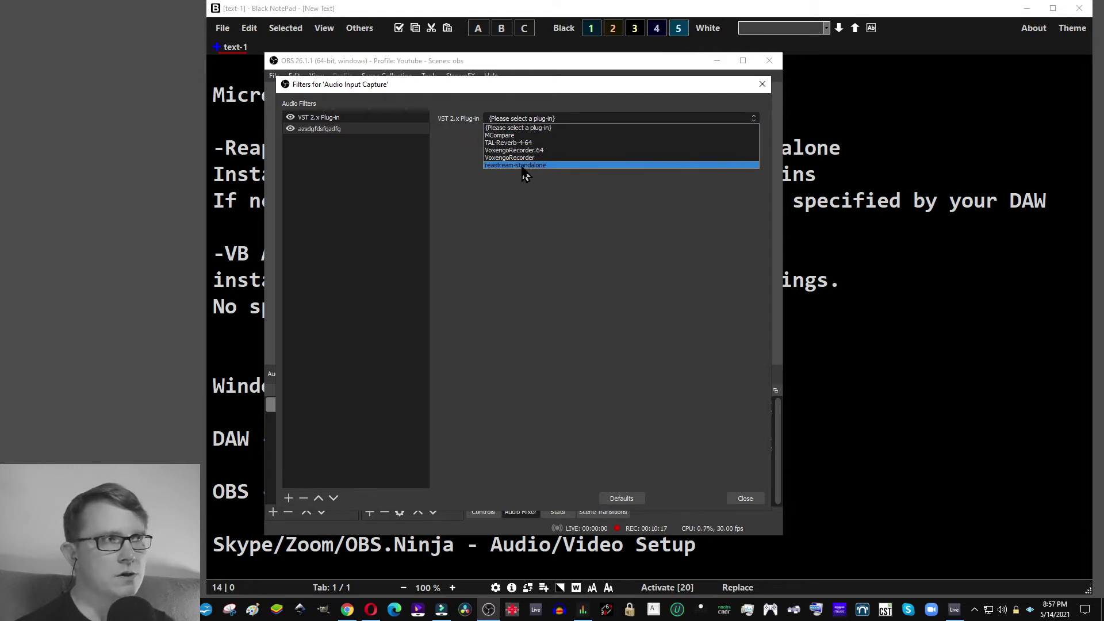
left_click(525, 210)
Open the plug-in interface of the original VST 2.x Plug-in filter and move its window clear of the filter settings
left_click(328, 118)
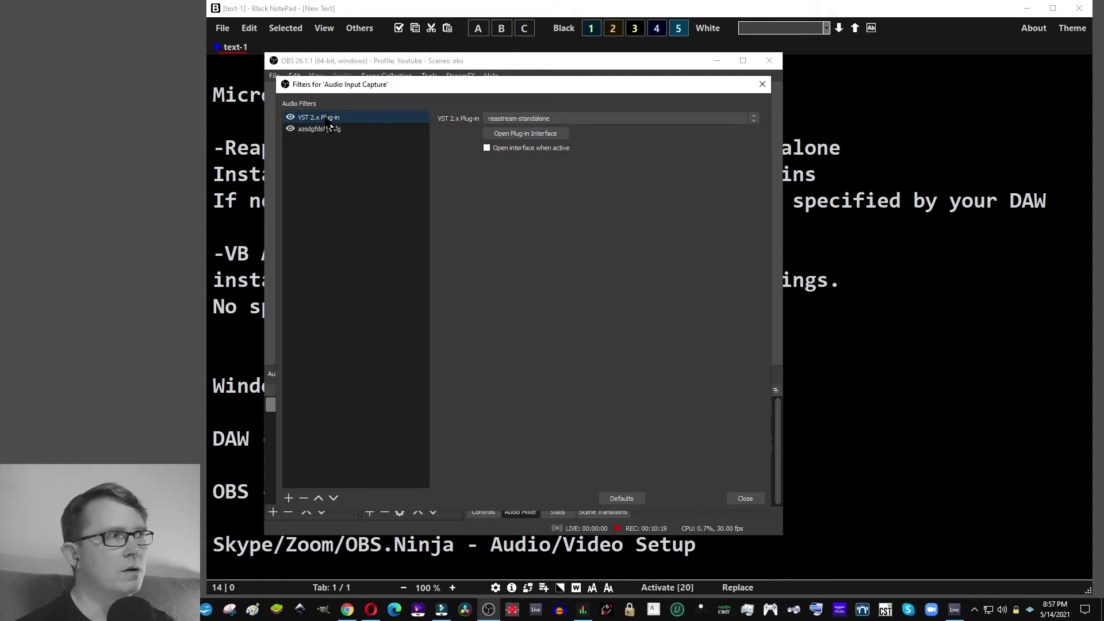
left_click(526, 134)
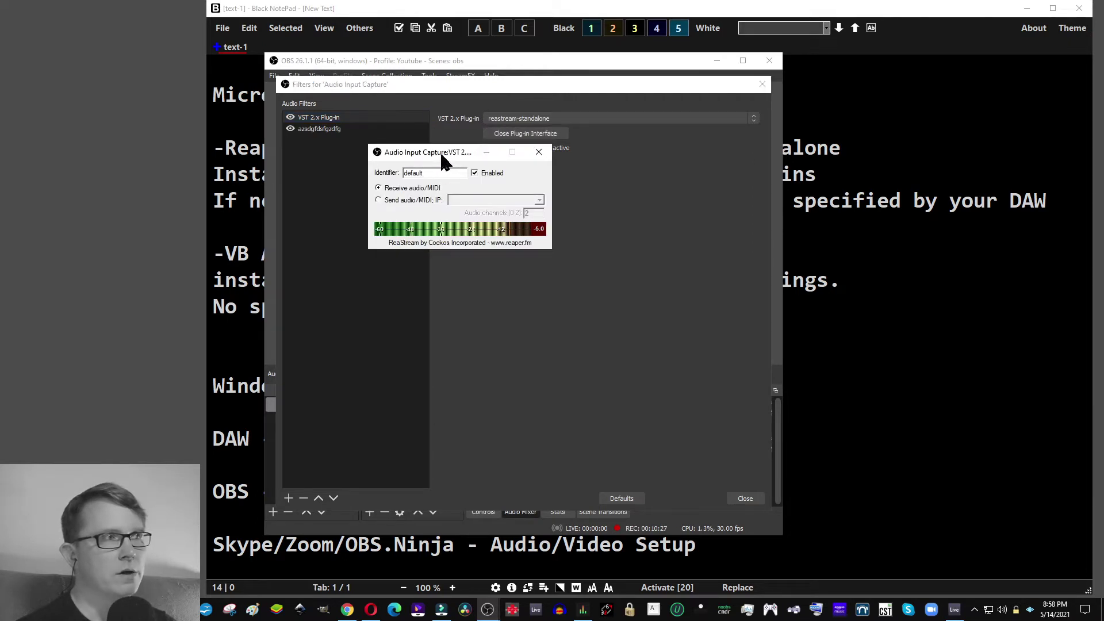
left_click_drag(439, 151, 573, 211)
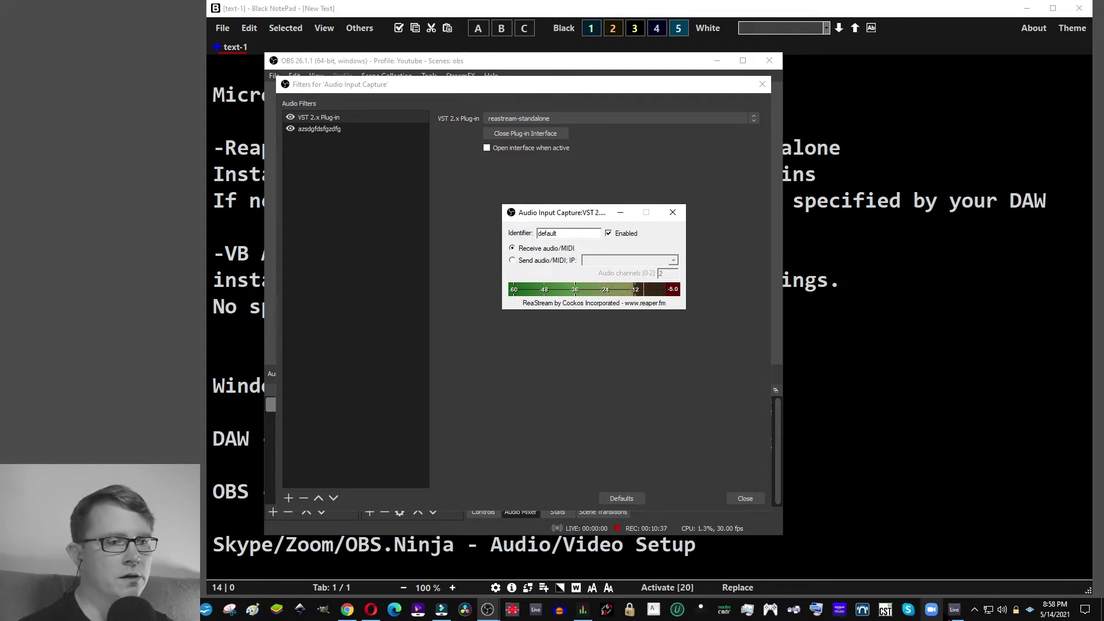
Switch to Ableton Live, open the Master track's reastream-standalone plug-in window and move it aside
left_click(954, 609)
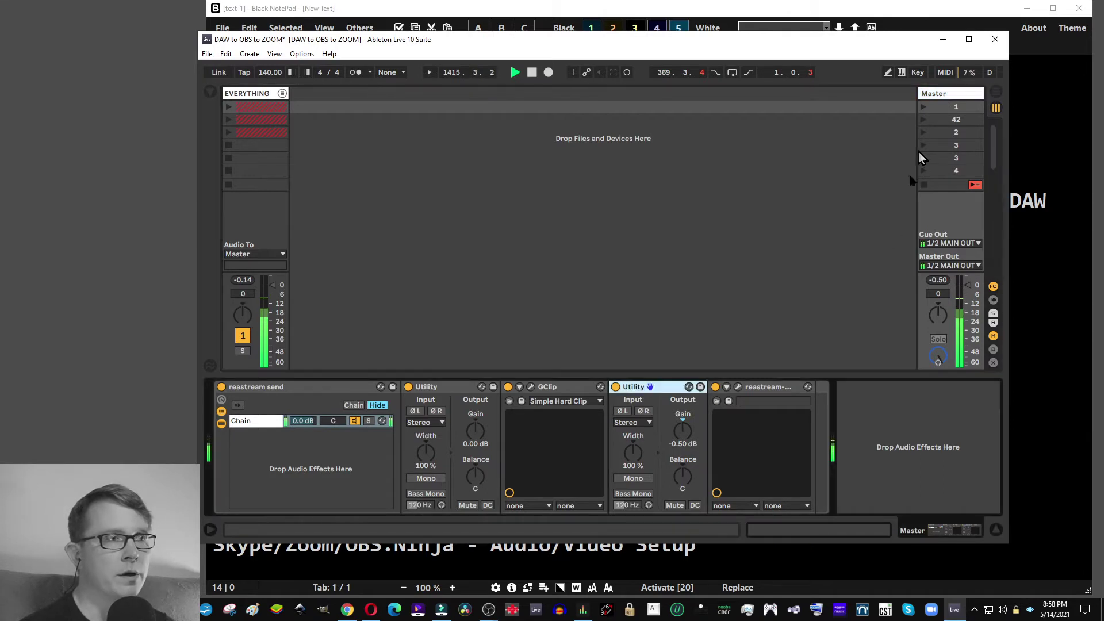
left_click(745, 386)
left_click(738, 387)
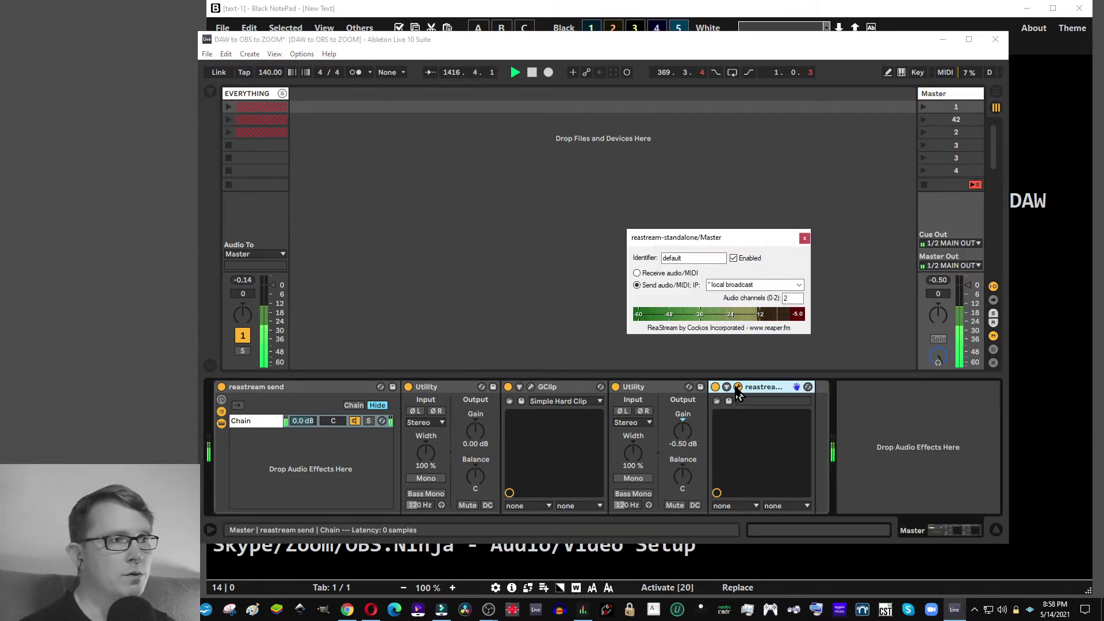
left_click_drag(678, 238, 142, 200)
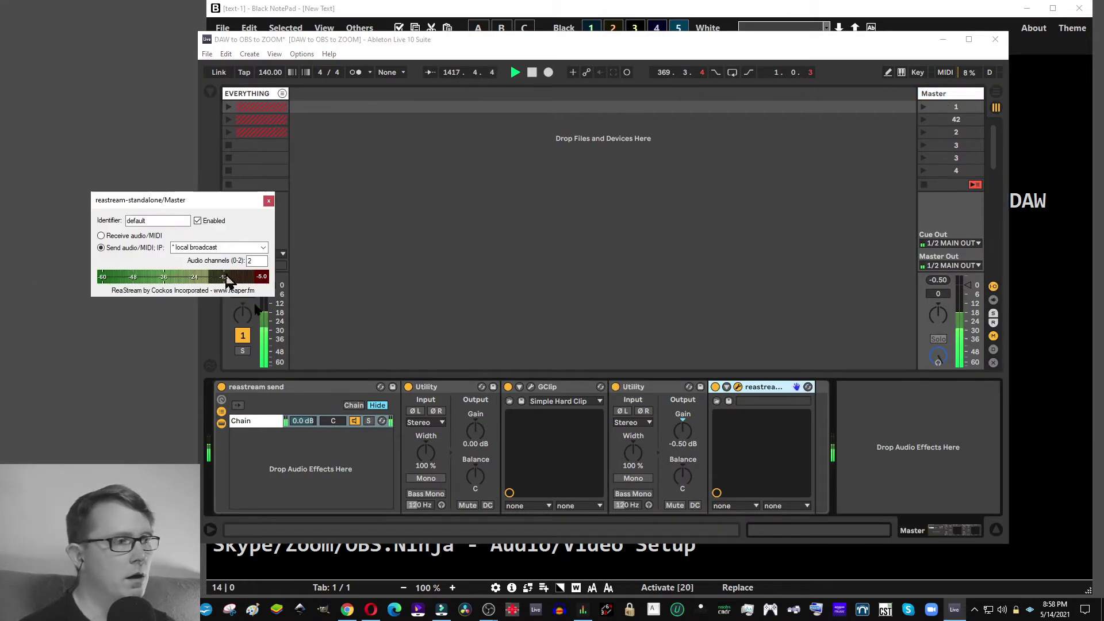
Bring up OBS's ReaStream window and place it side by side with Ableton's to compare the receive and send settings
mouse_move(488, 610)
left_click(492, 578)
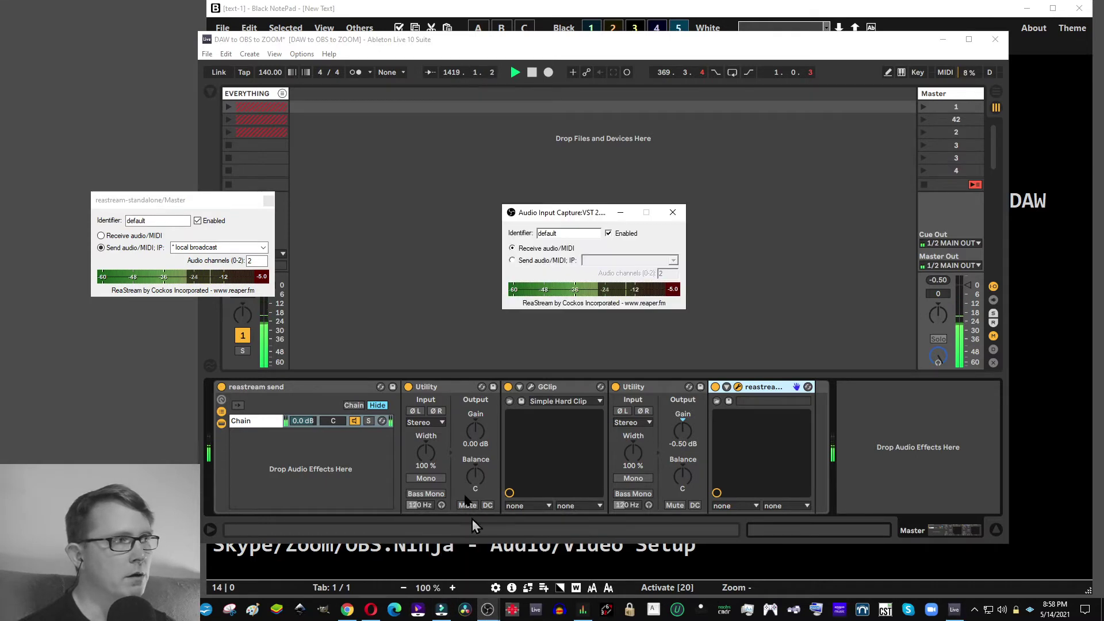
left_click_drag(585, 221, 359, 223)
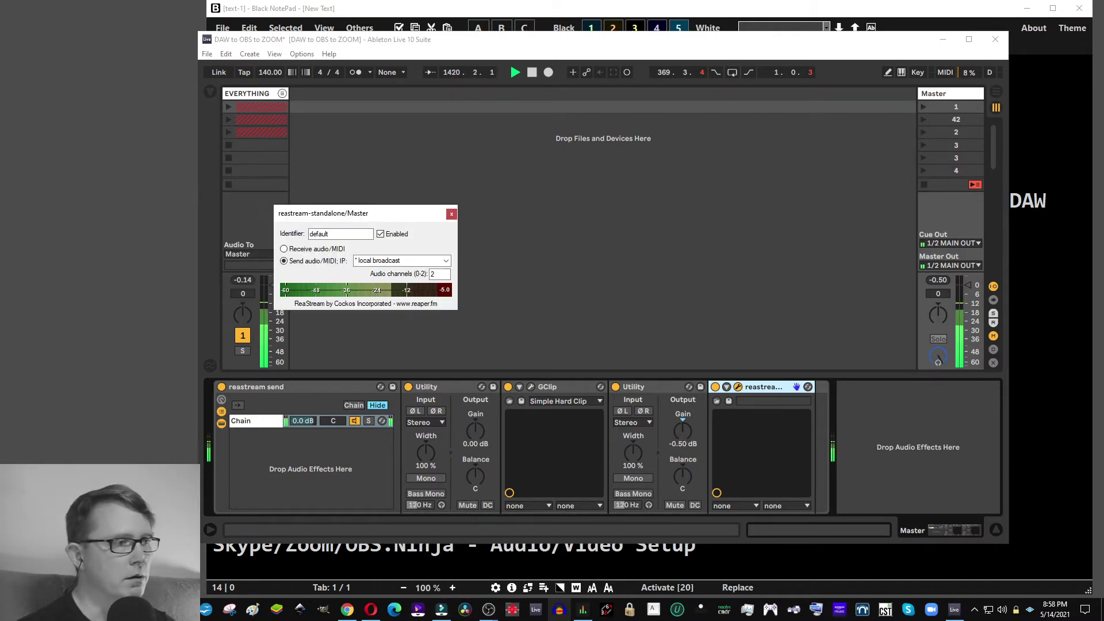
mouse_move(496, 615)
left_click(528, 560)
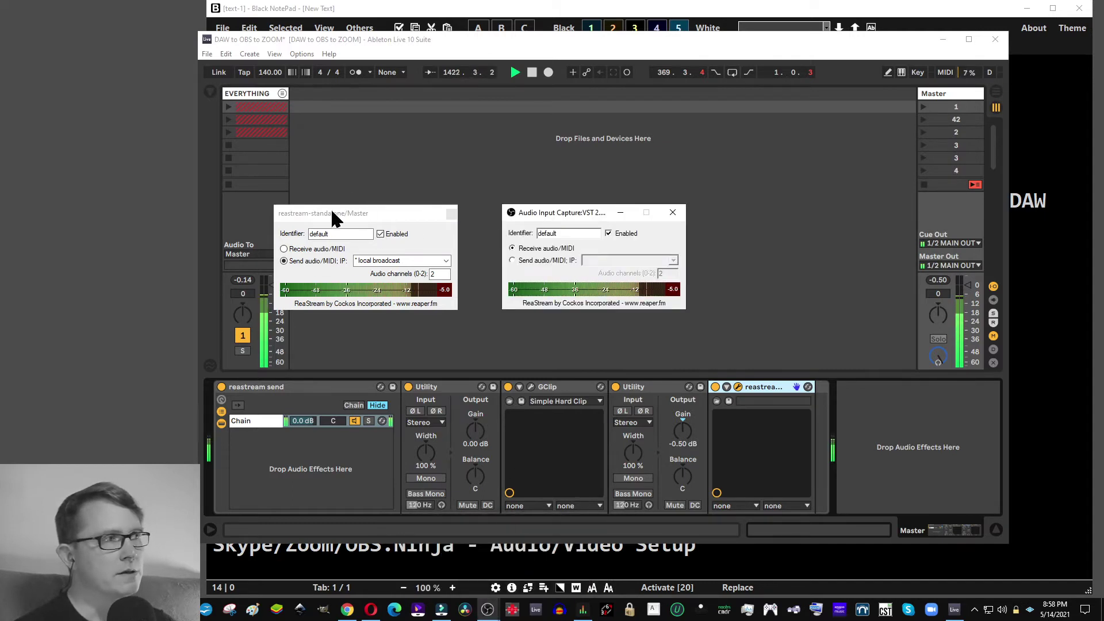
left_click_drag(562, 216, 373, 221)
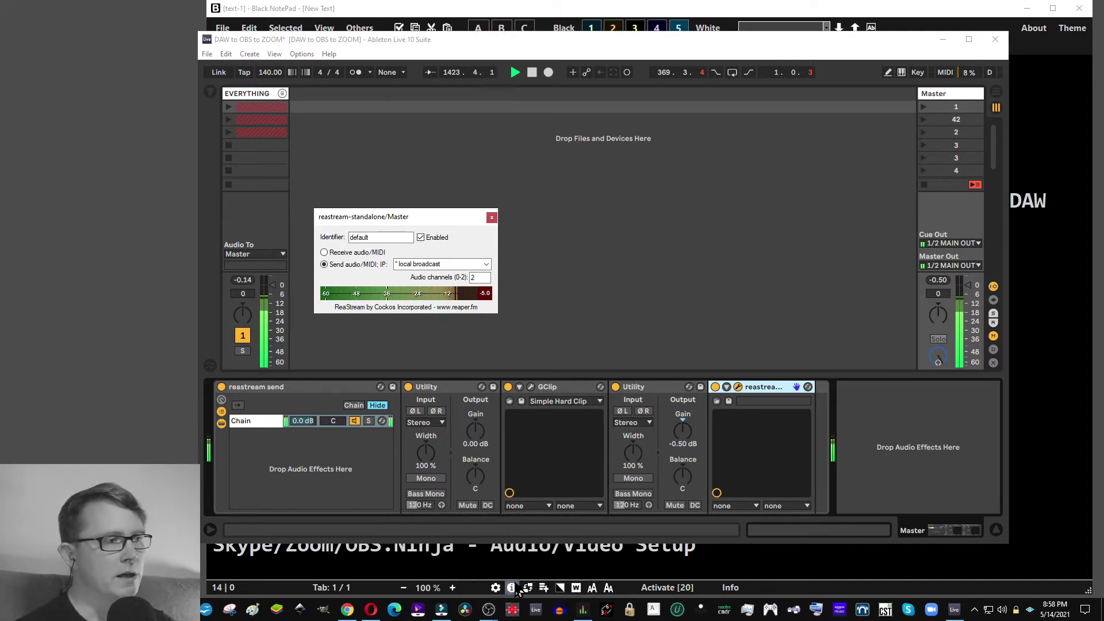
mouse_move(488, 611)
left_click(528, 561)
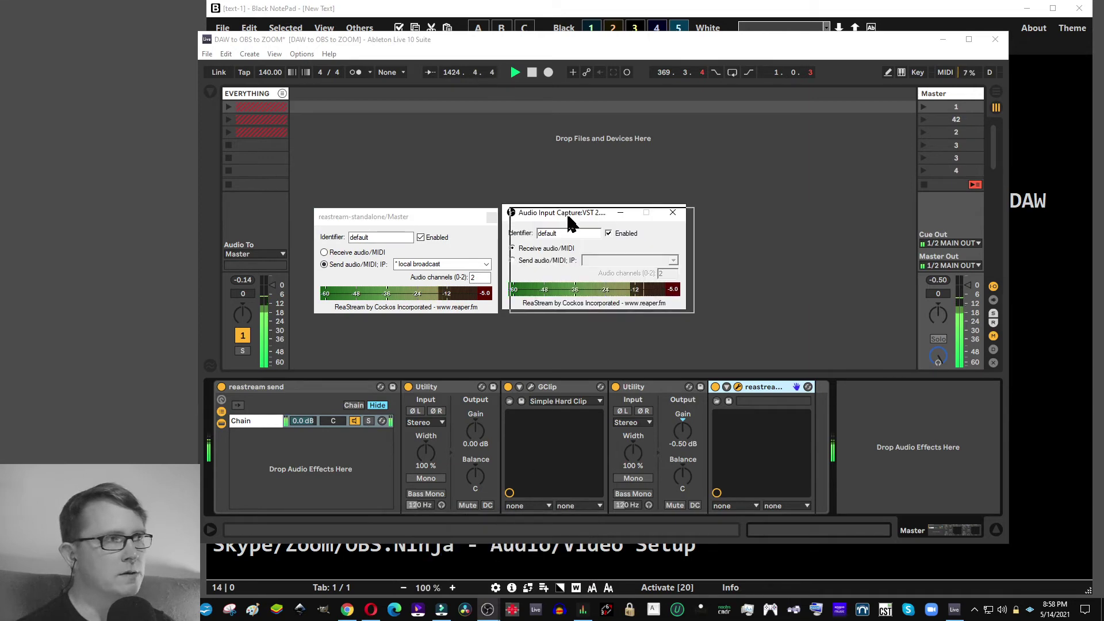
left_click_drag(561, 215, 573, 217)
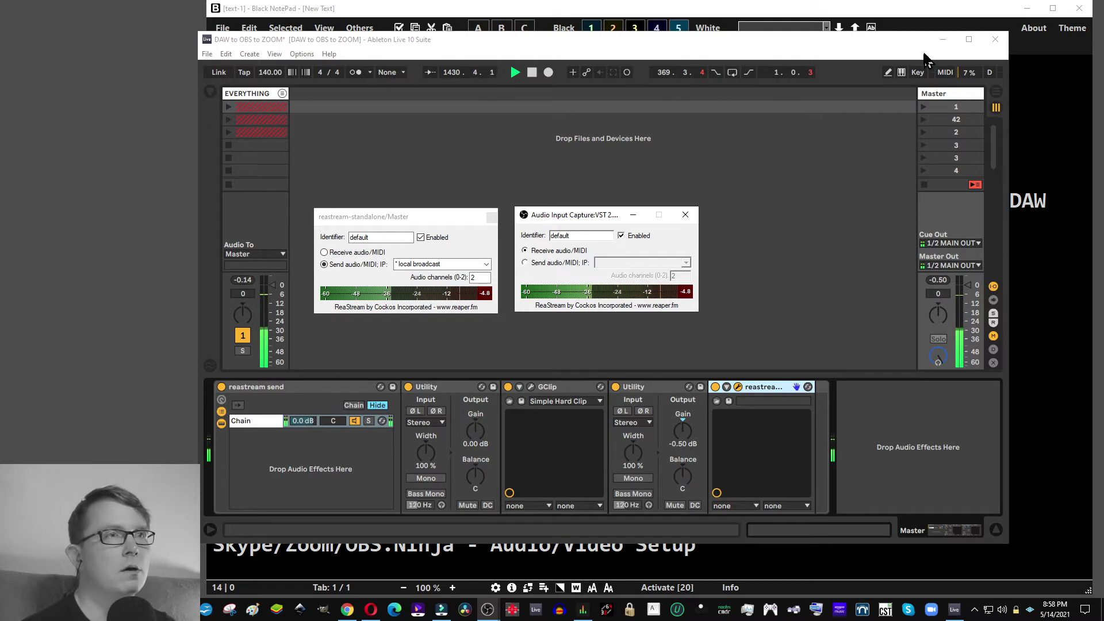
Minimize Ableton Live, and close OBS's ReaStream interface and the Audio Input Capture filters
left_click(942, 40)
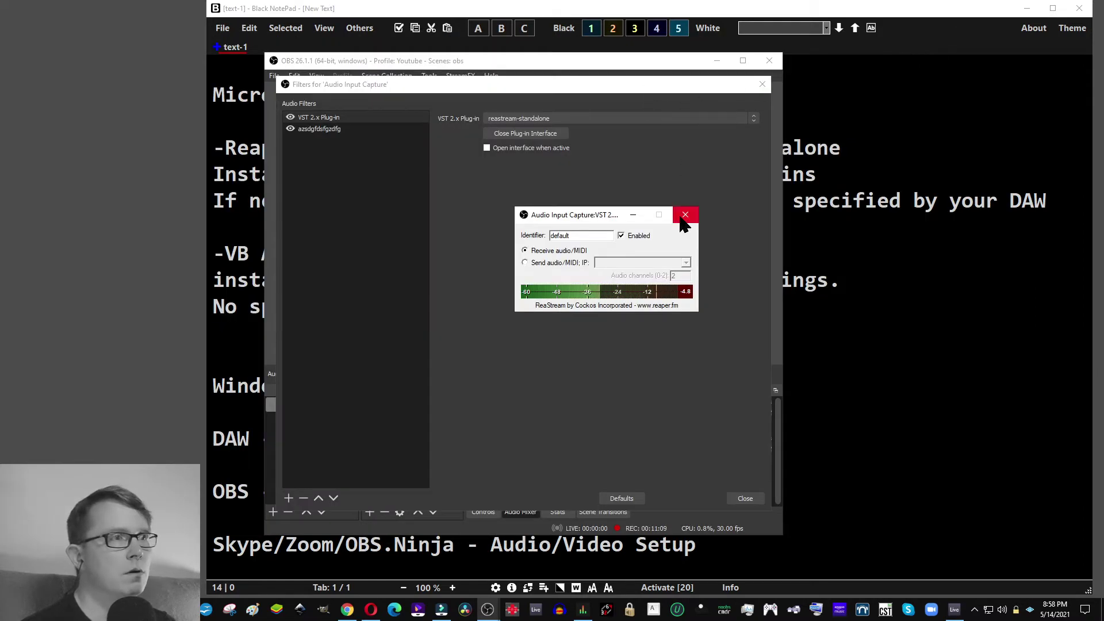
left_click(632, 215)
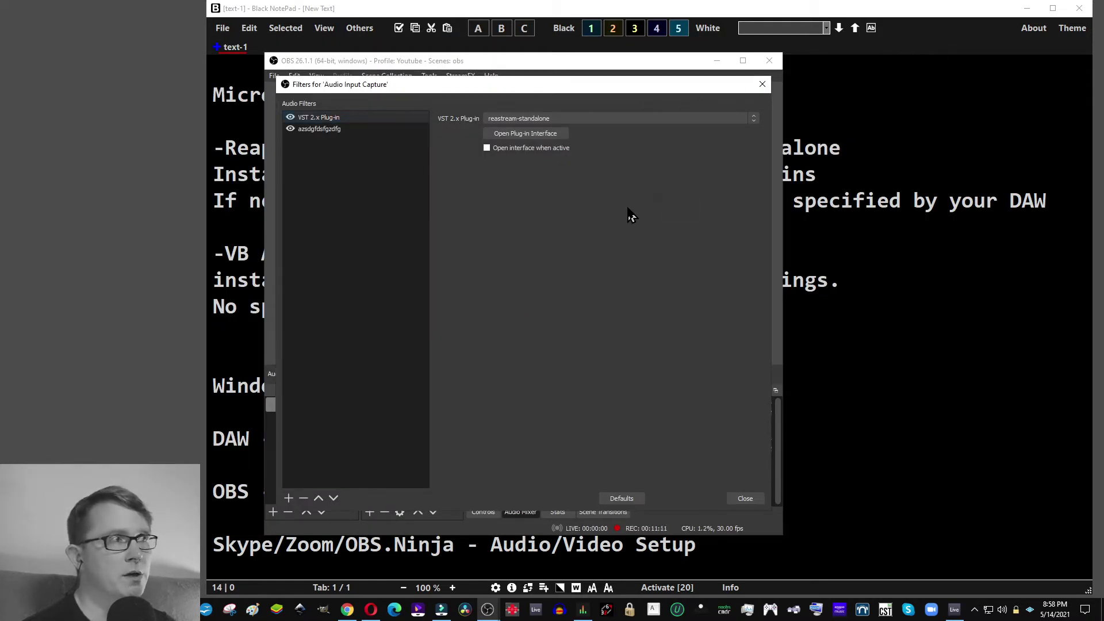
left_click(762, 84)
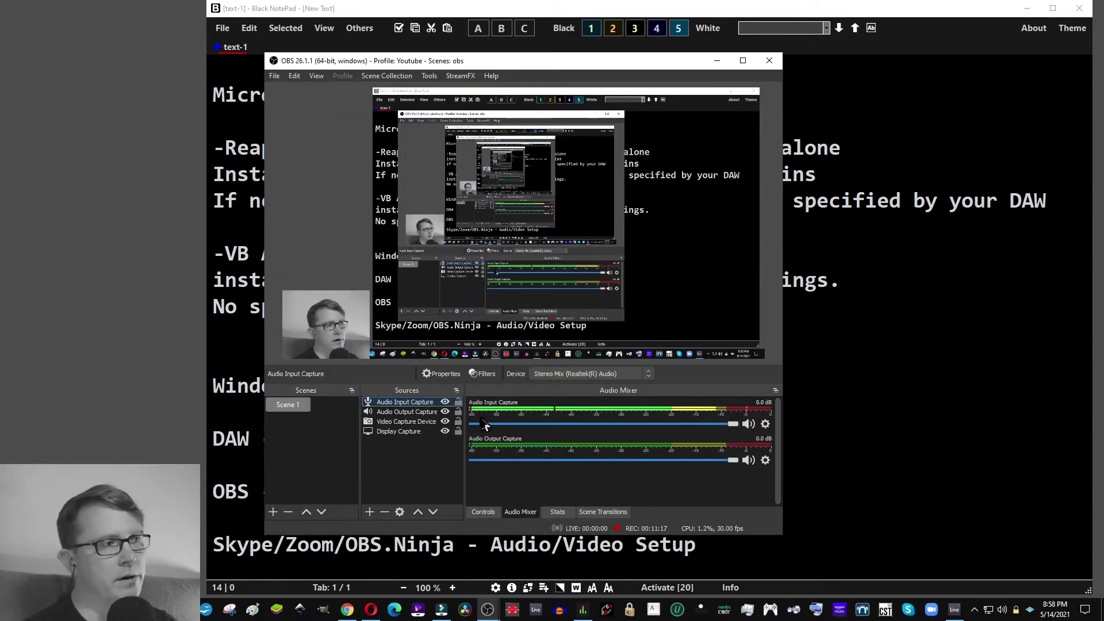
View the device options in the Audio Output Capture properties, keep Speakers (5- Focusrite Usb Audio), and close the properties
left_click(402, 413)
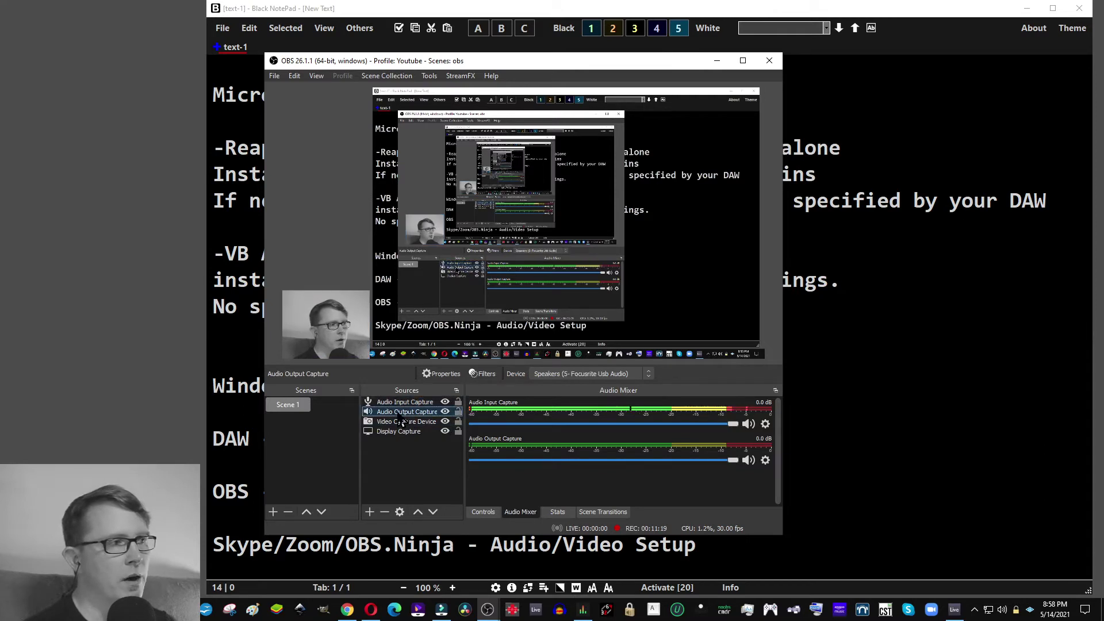
double_click(402, 414)
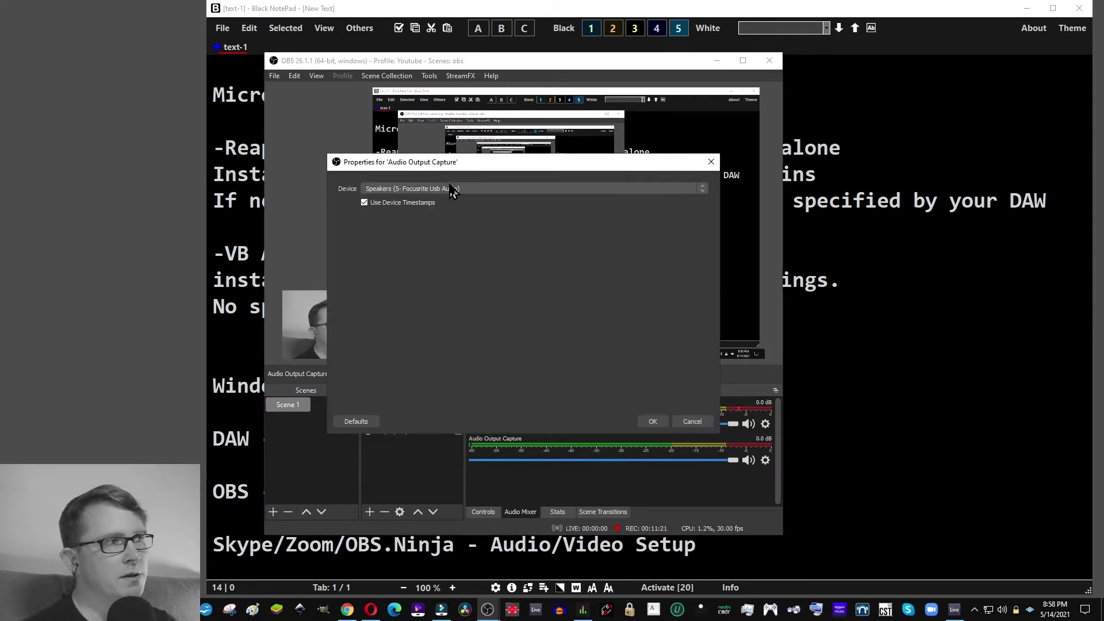
left_click(383, 192)
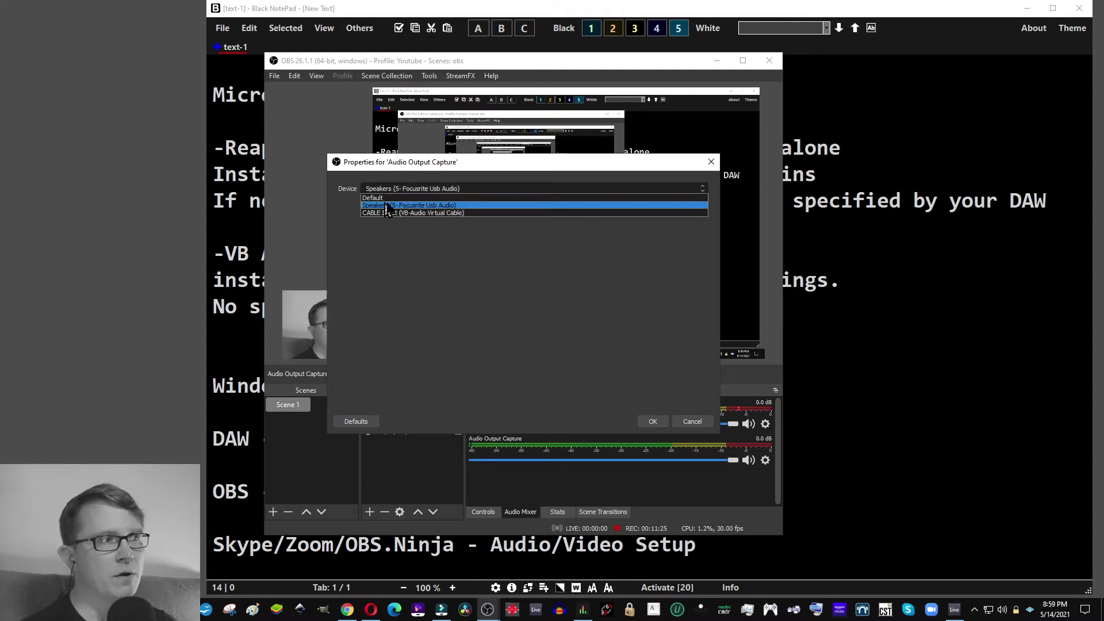
left_click(425, 206)
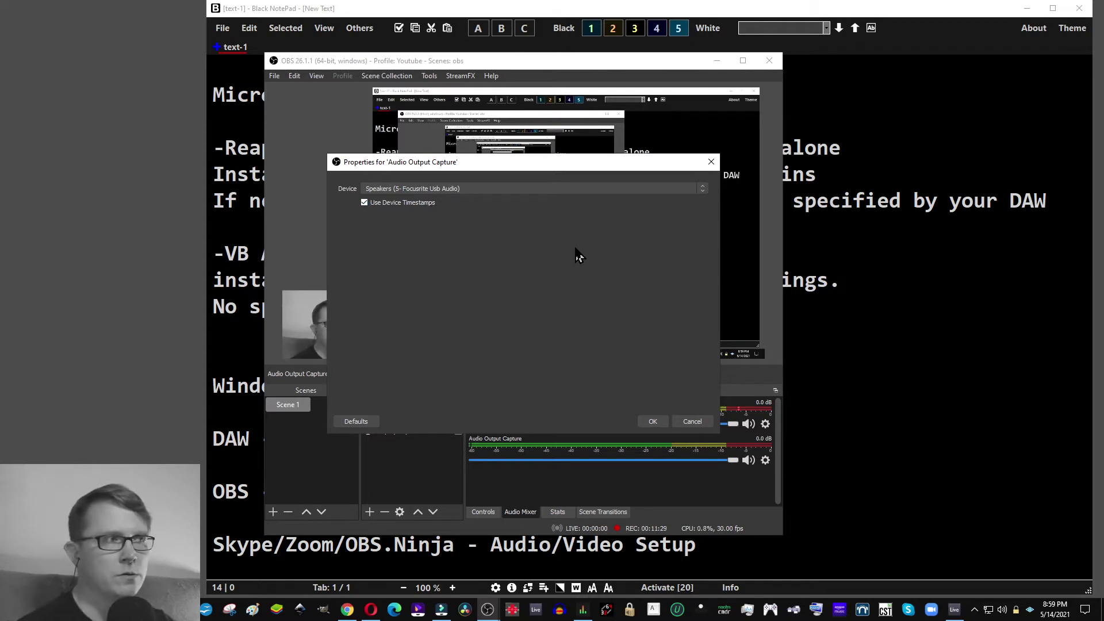
left_click(676, 422)
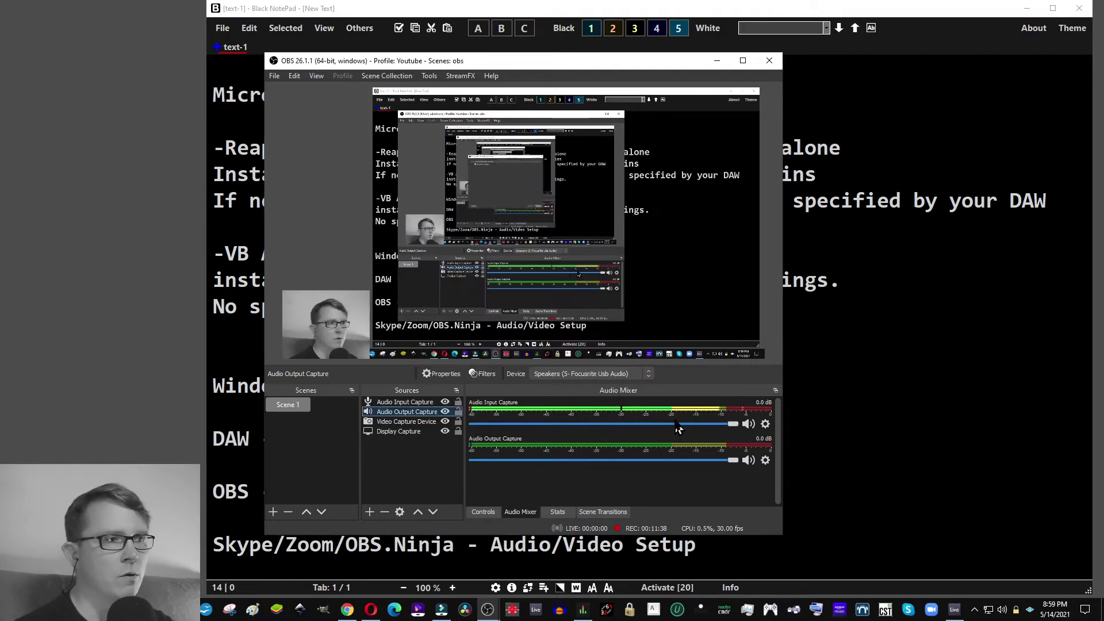
Select the Video Capture Device and Display Capture sources in turn to review them, and leave both unchanged
left_click(409, 422)
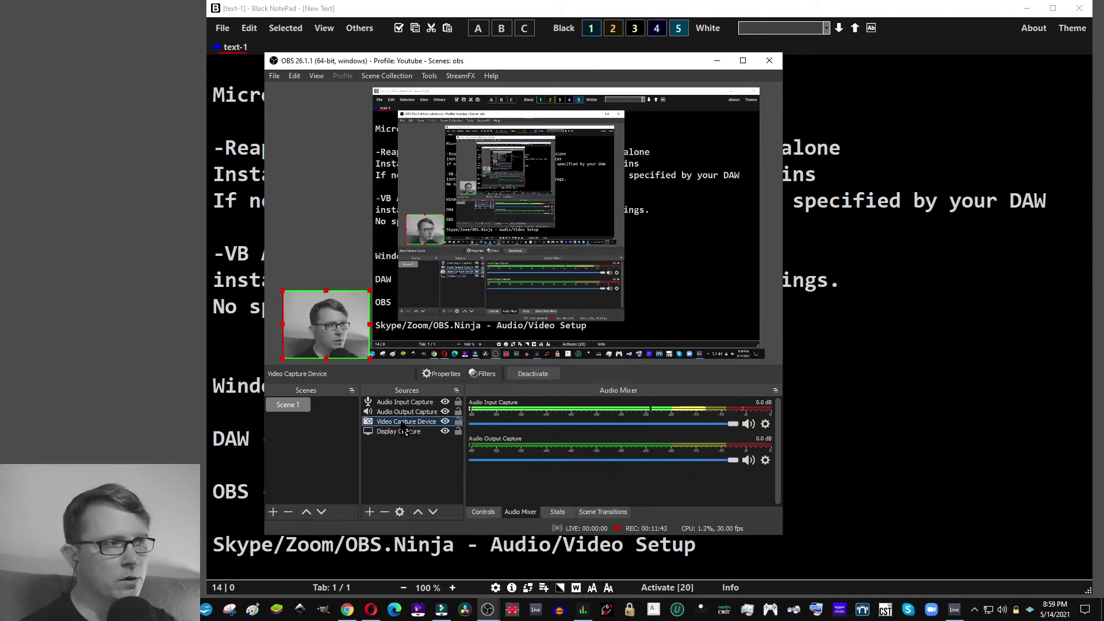
left_click(406, 432)
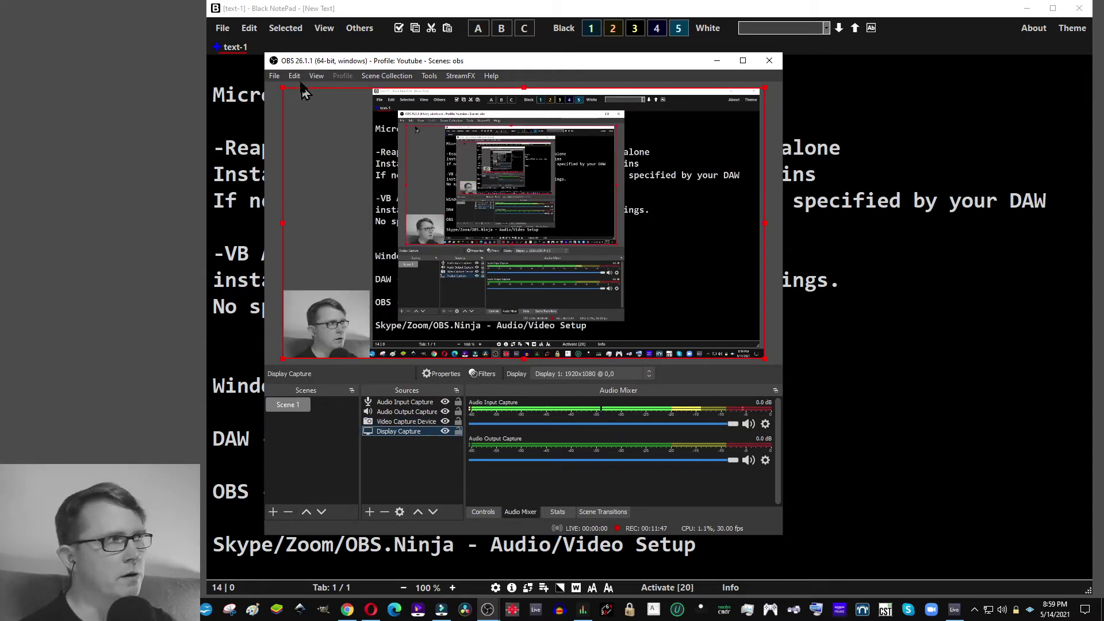
left_click(274, 77)
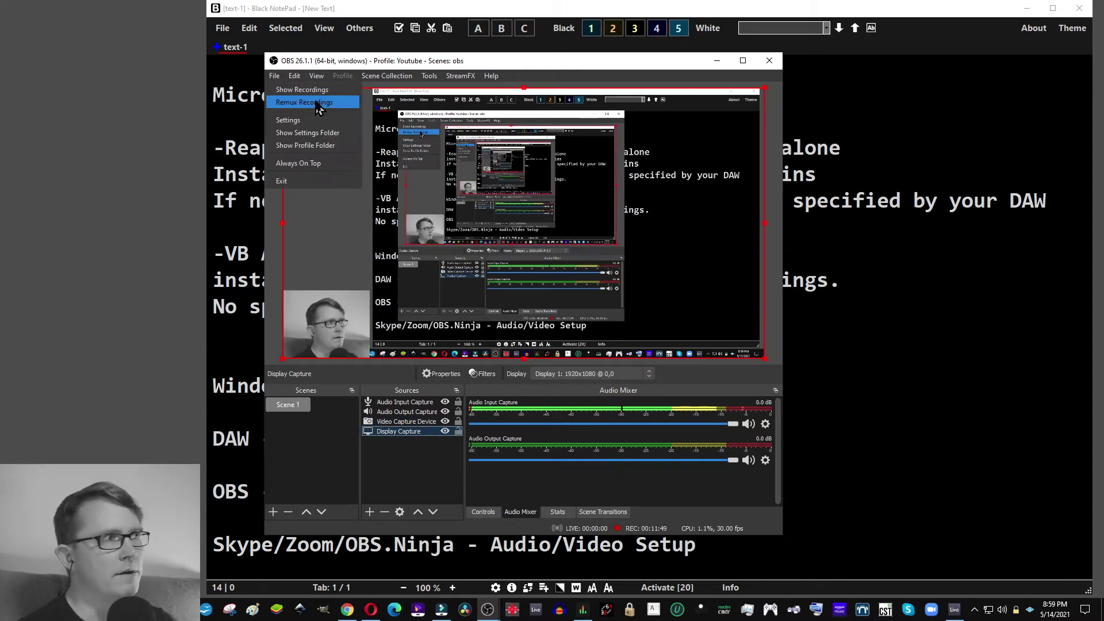
left_click(397, 479)
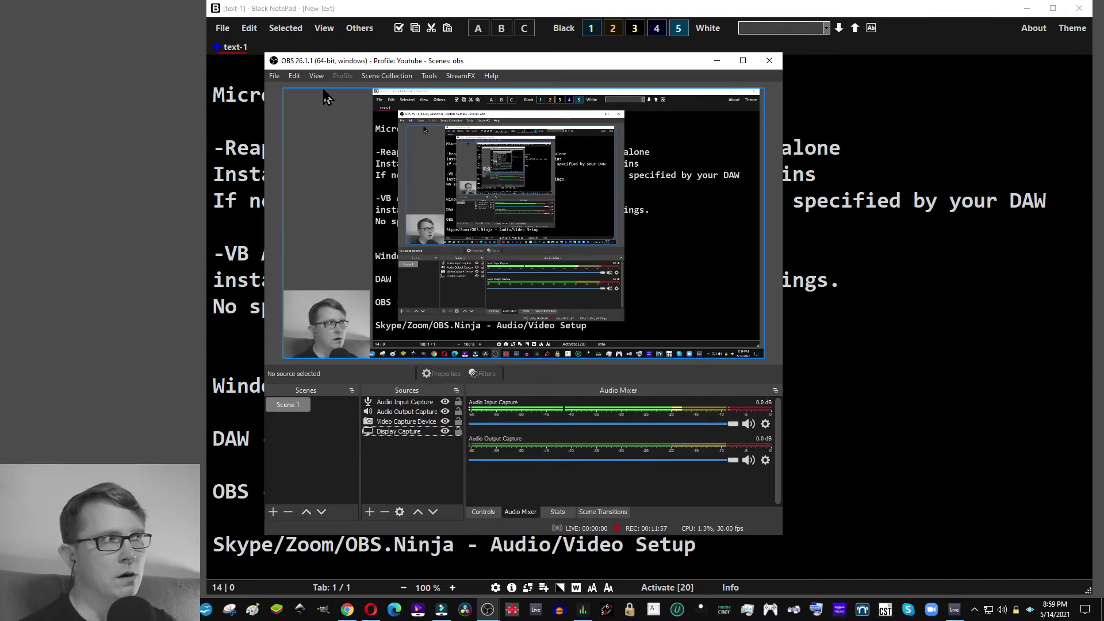
Open the audio settings and choose CABLE Input (VB-Audio Virtual Cable) as the monitoring device
left_click(274, 77)
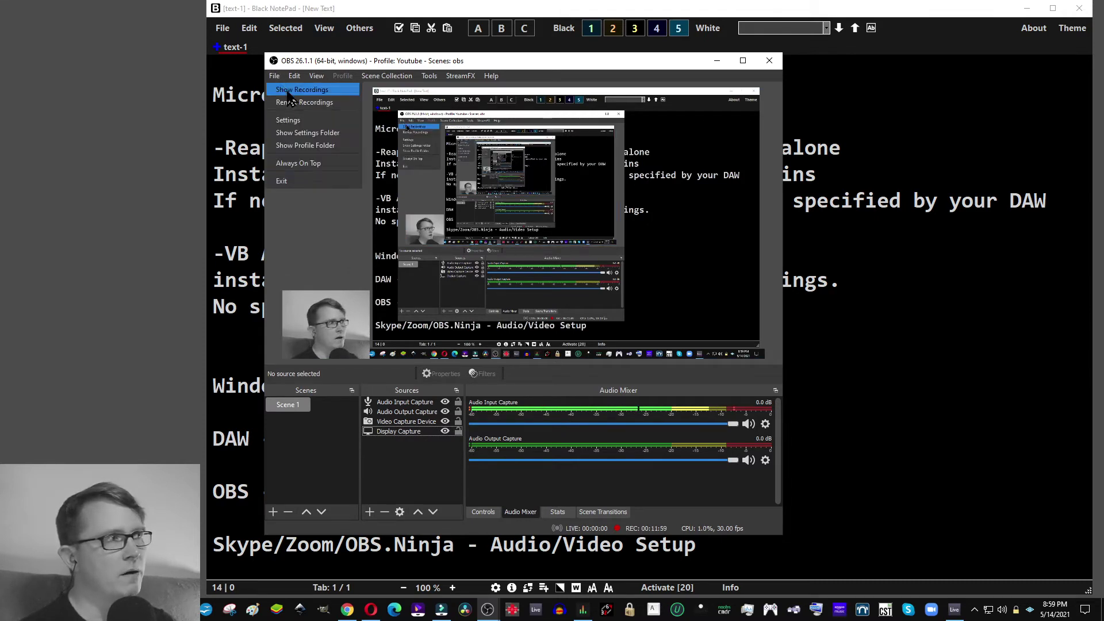
left_click(302, 122)
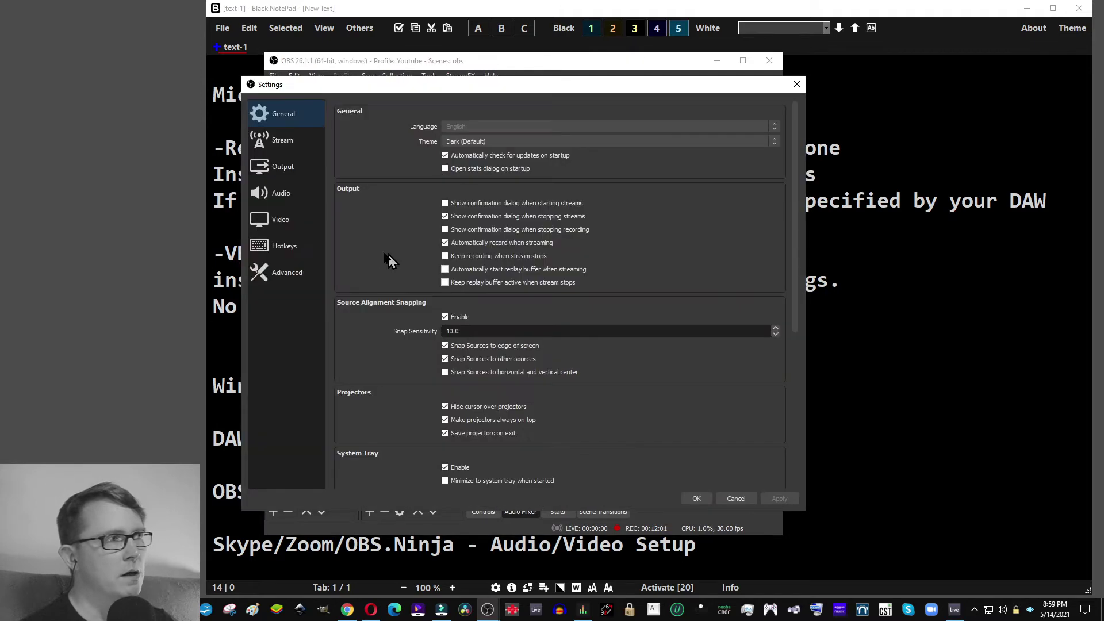
left_click(278, 196)
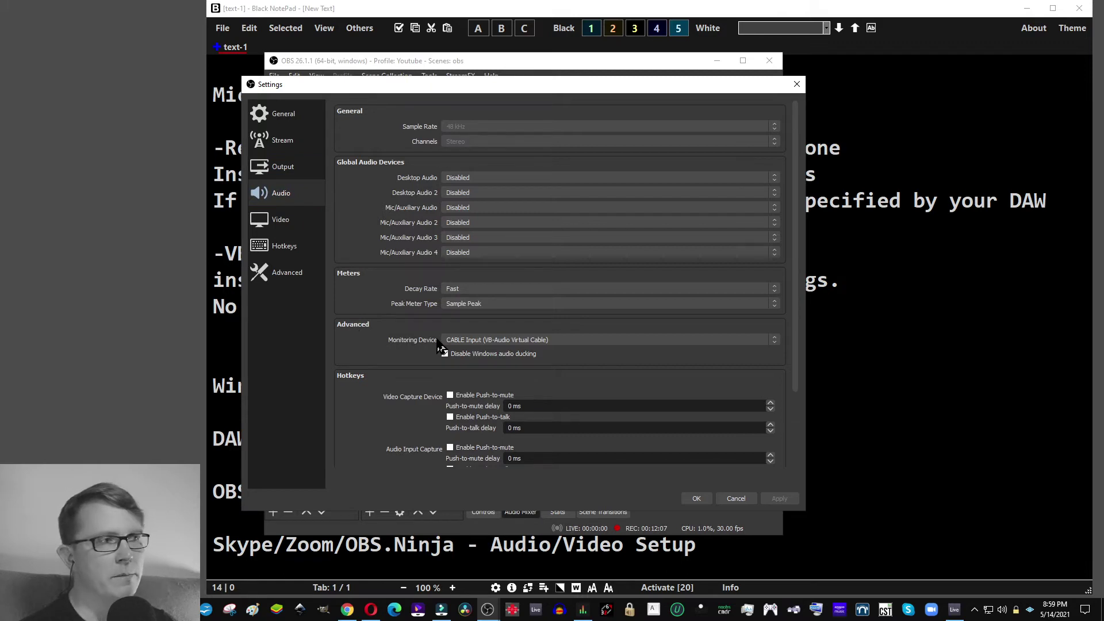
left_click(536, 342)
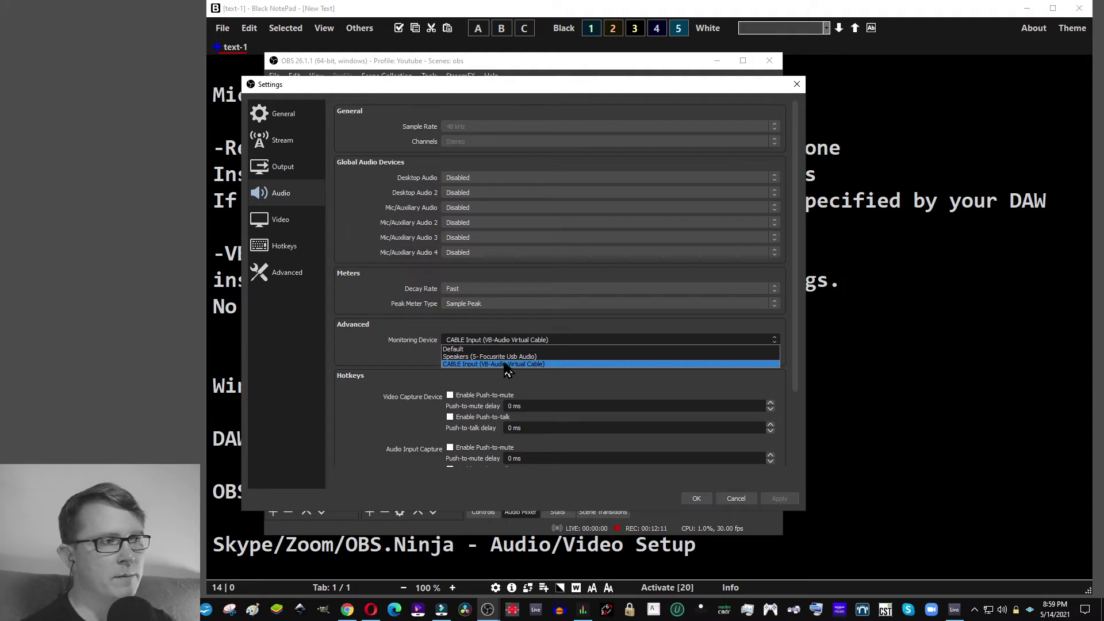
left_click(543, 365)
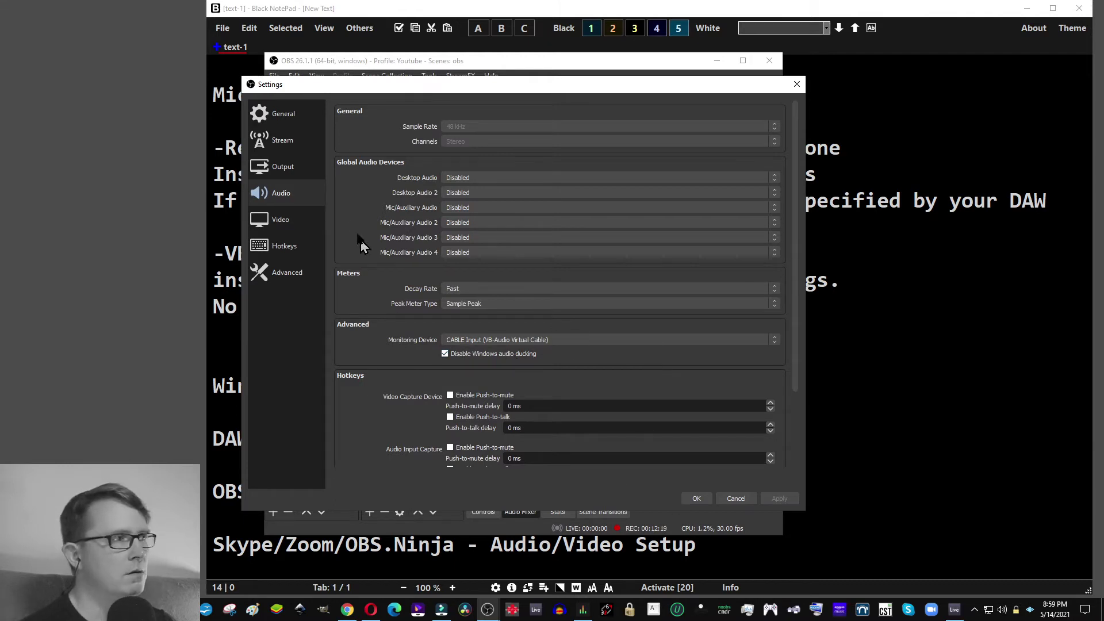
Look through the Output settings pages and the Video settings, return to the Audio settings, and confirm the dialog
left_click(291, 172)
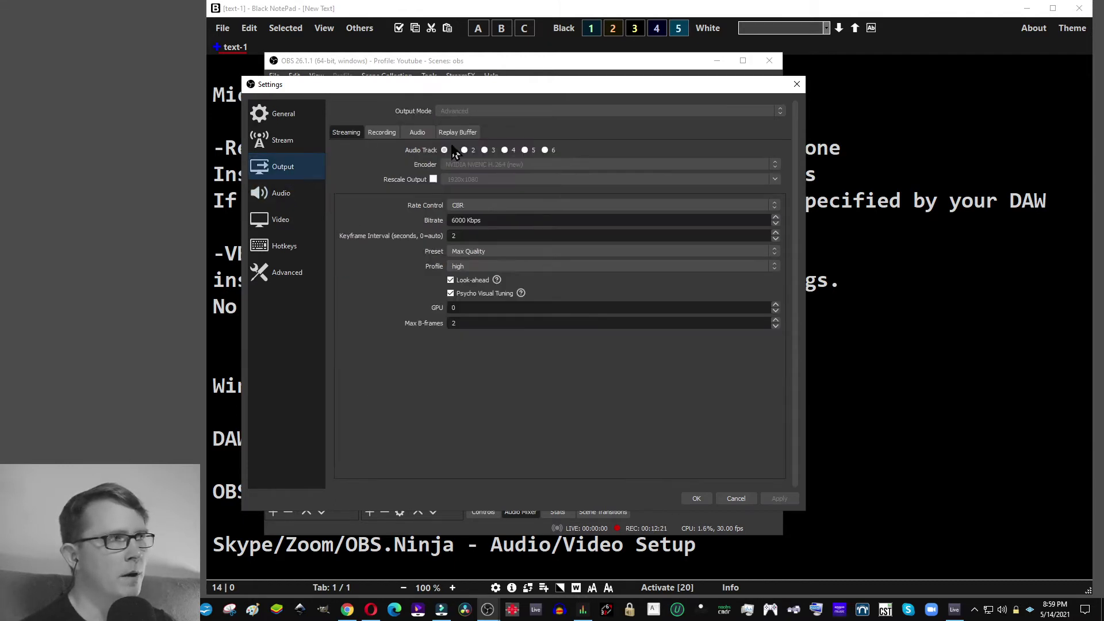
left_click(382, 134)
left_click(418, 133)
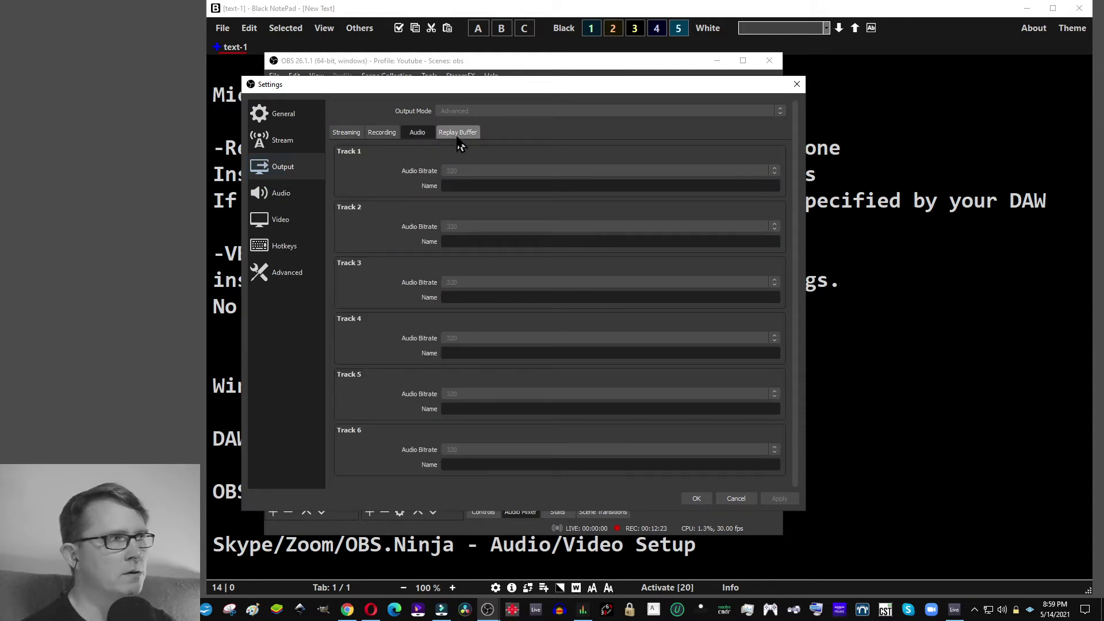
left_click(458, 136)
left_click(346, 132)
left_click(279, 220)
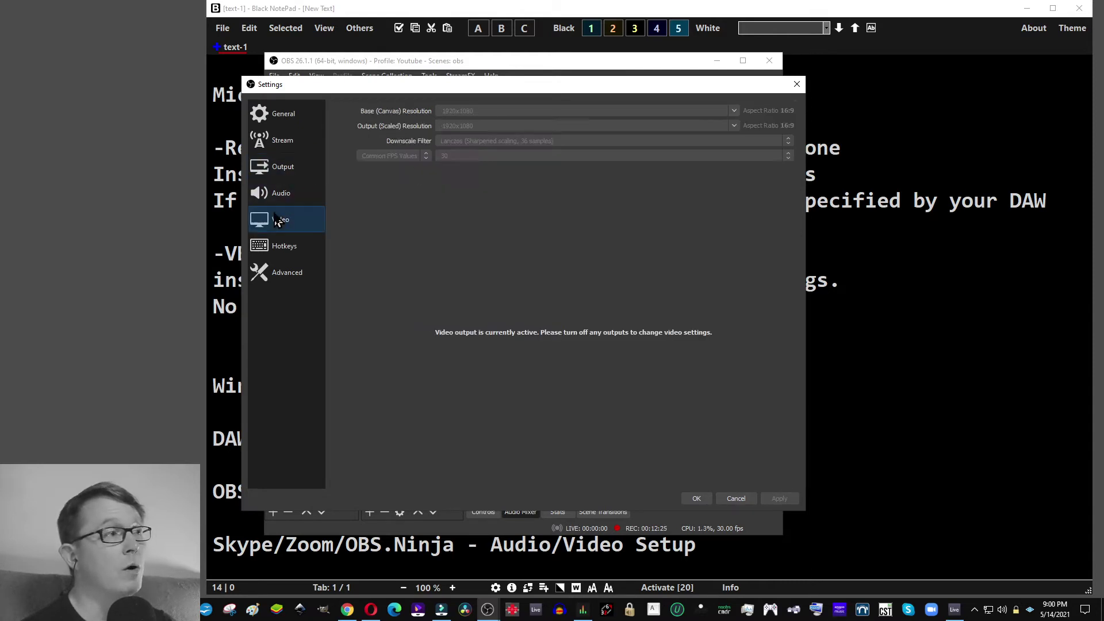
left_click(280, 199)
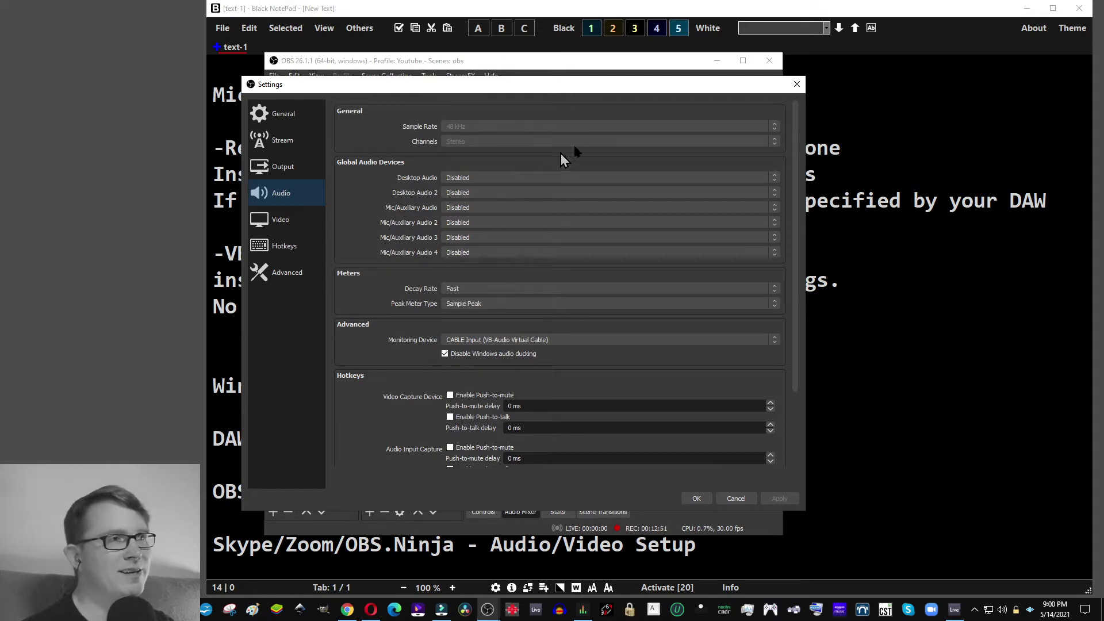
left_click(697, 498)
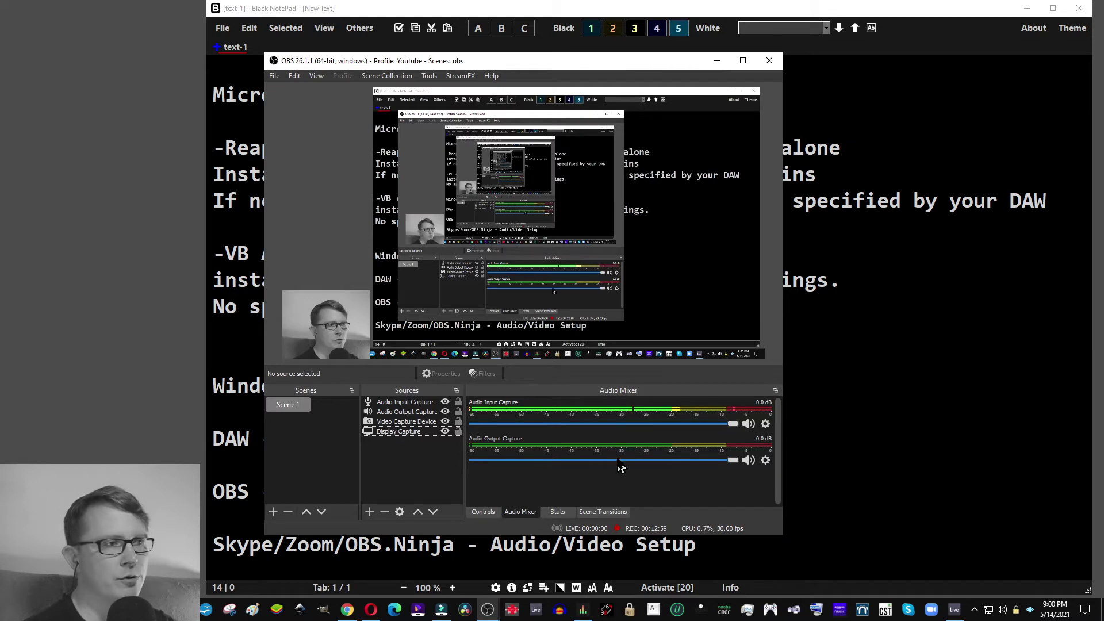
Examine the Audio Monitoring options of the sources in the Advanced Audio Properties and close the dialog
right_click(612, 408)
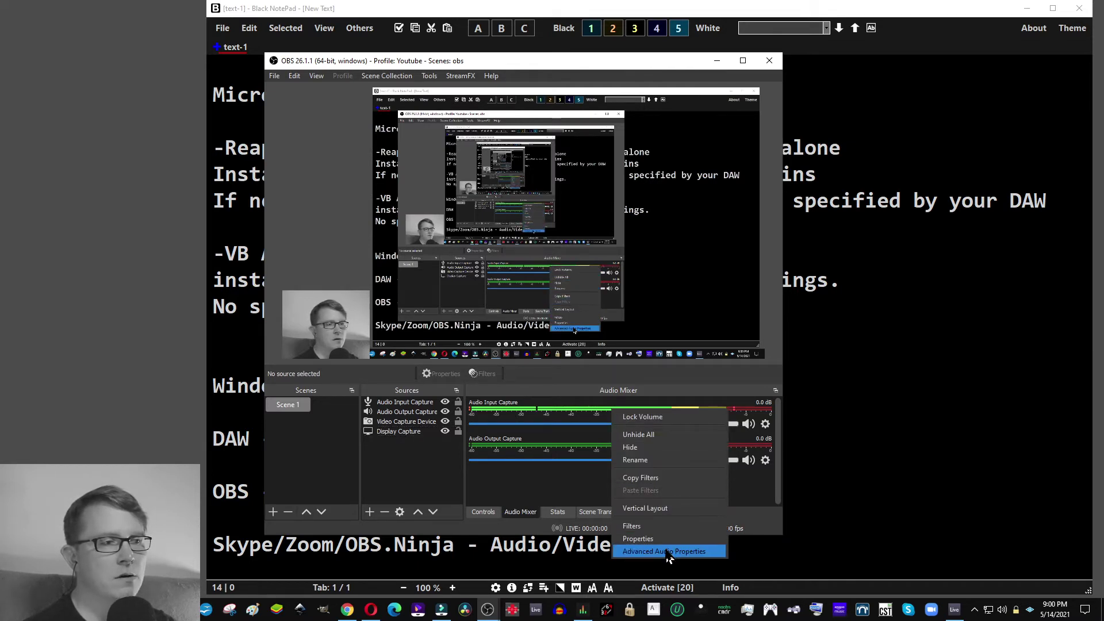
left_click(667, 552)
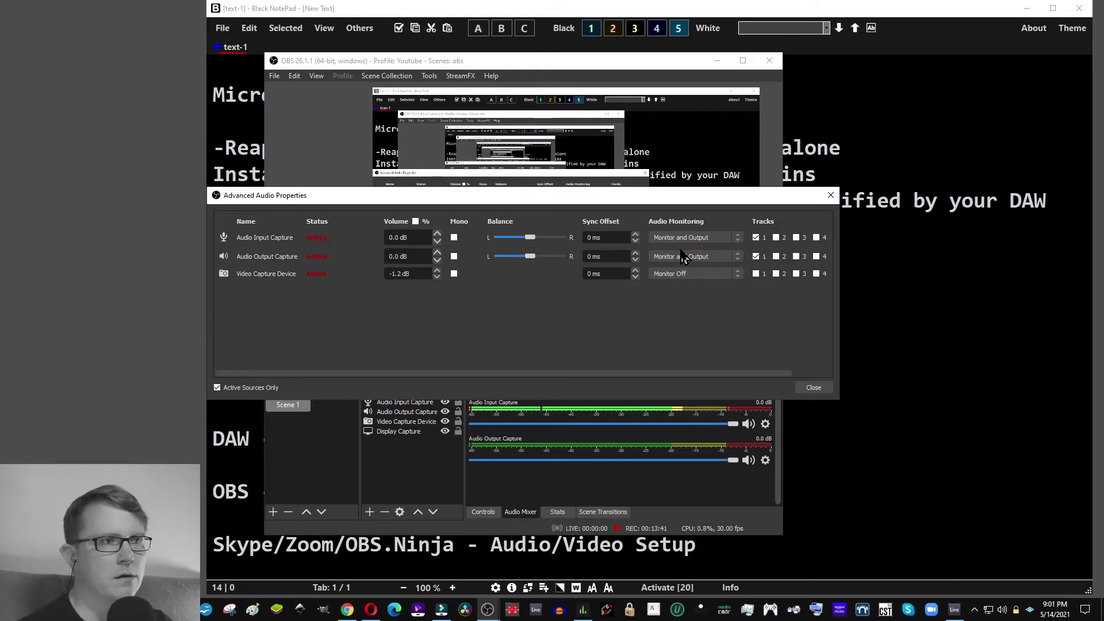
left_click(814, 387)
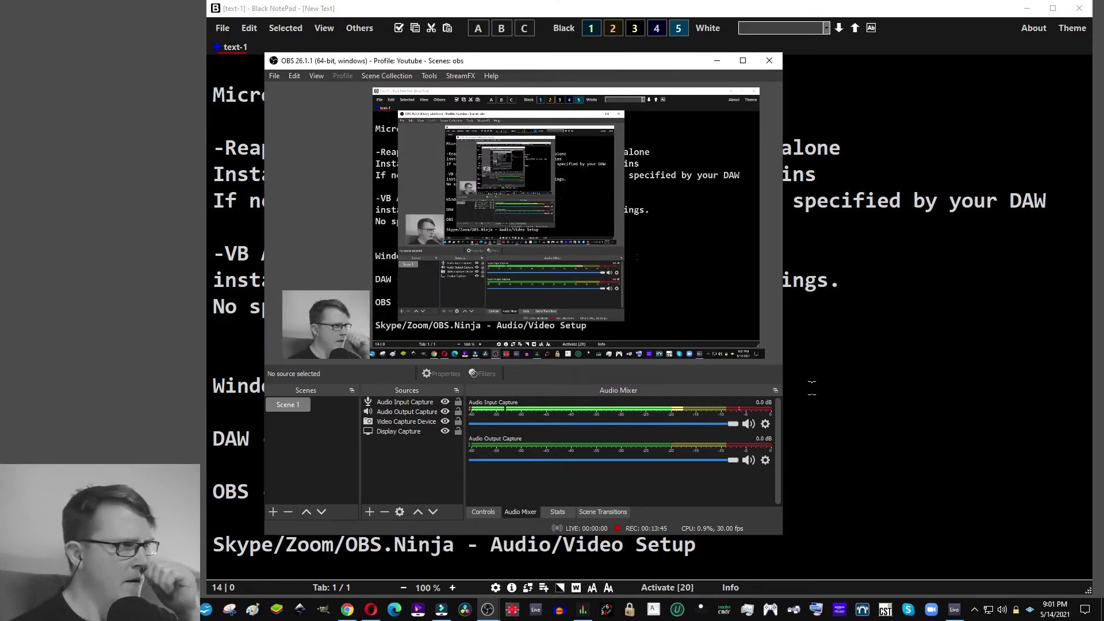
View the device in the Video Capture Device properties, cancel the dialog, and select the Display Capture in the preview
double_click(406, 421)
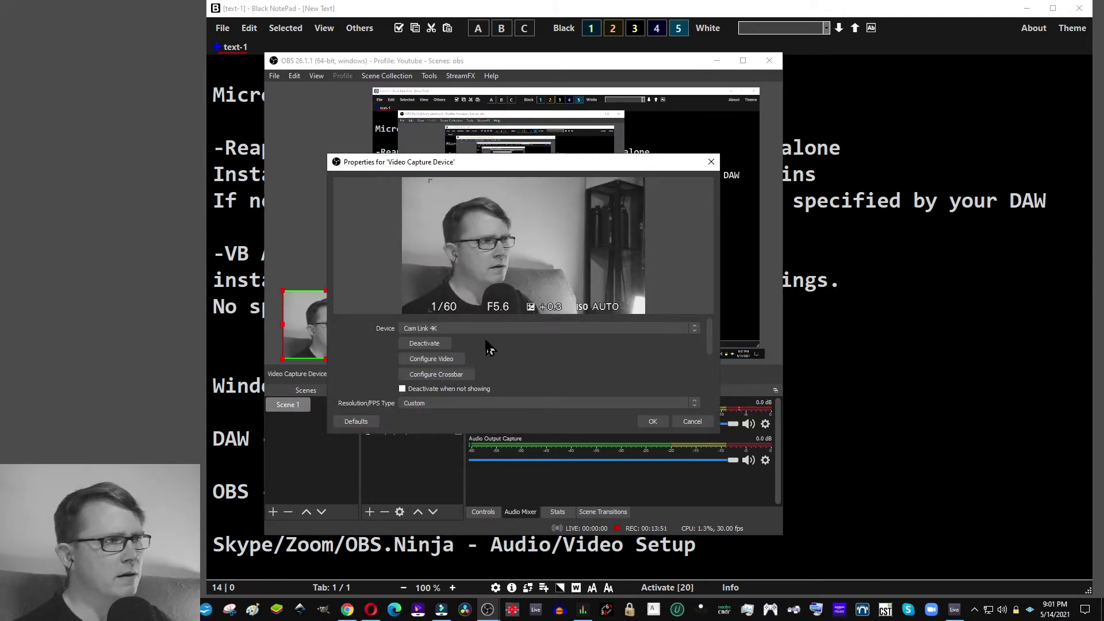
left_click(687, 422)
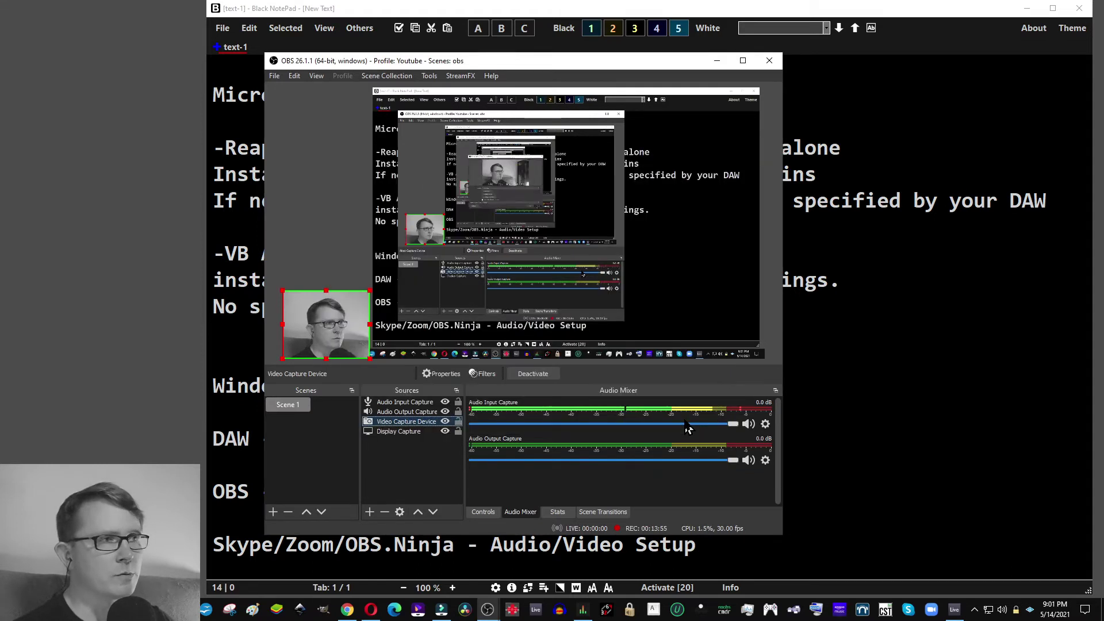
left_click(336, 336)
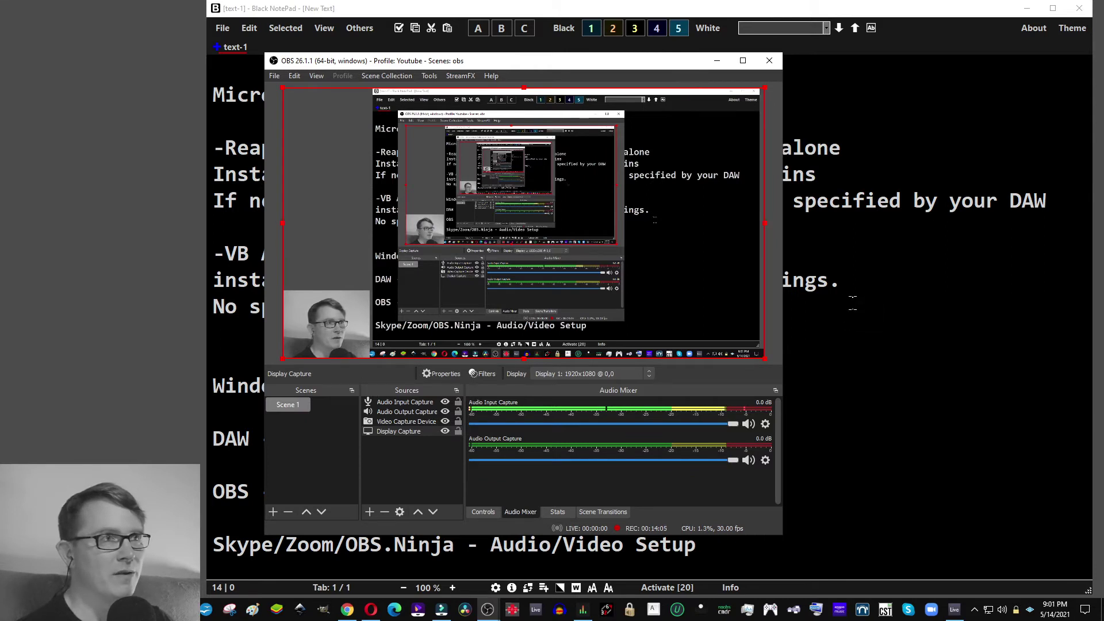
Minimize OBS and highlight the OBS setup heading and the Skype/Zoom/OBS.Ninja text in the notes
left_click(716, 60)
left_click_drag(503, 481, 216, 483)
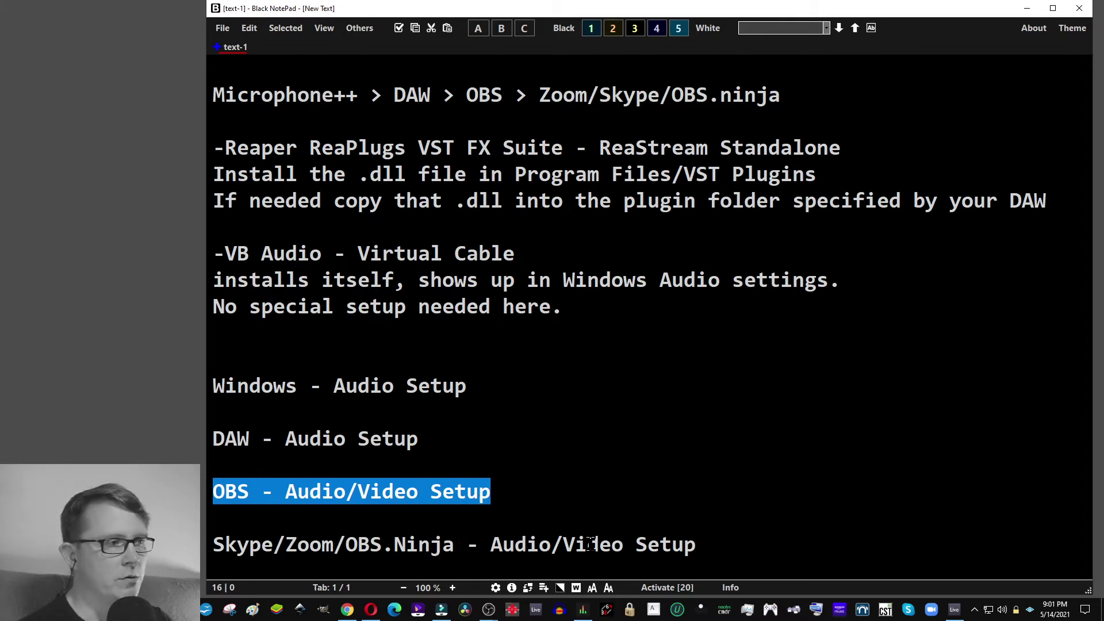
left_click_drag(254, 547, 201, 543)
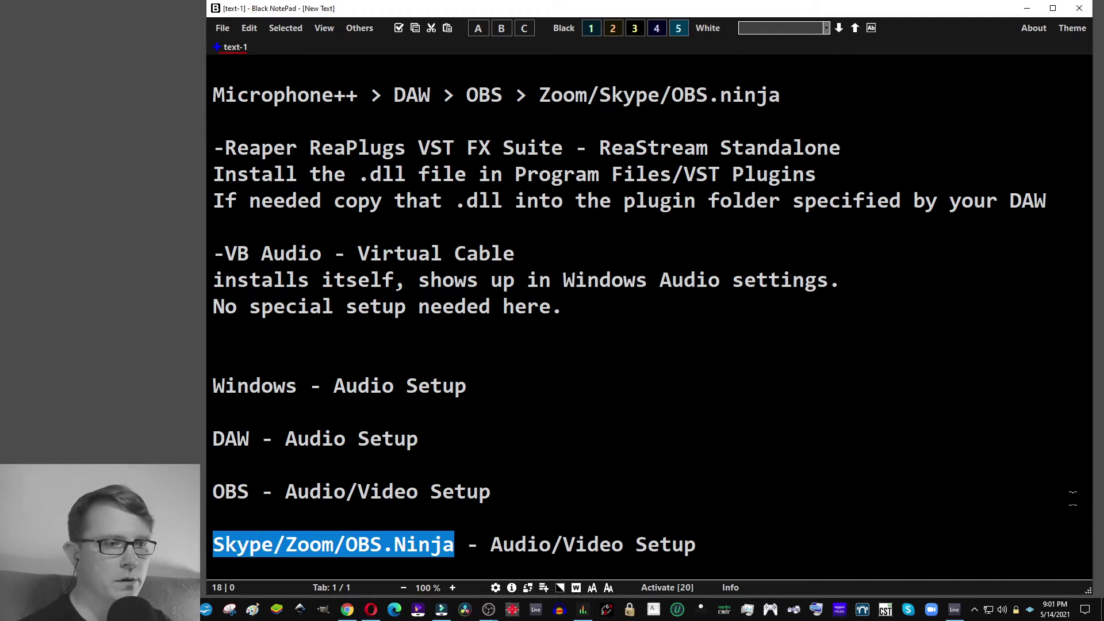
Switch to Skype and open its Audio & Video settings, nudging the settings window slightly aside
left_click(909, 610)
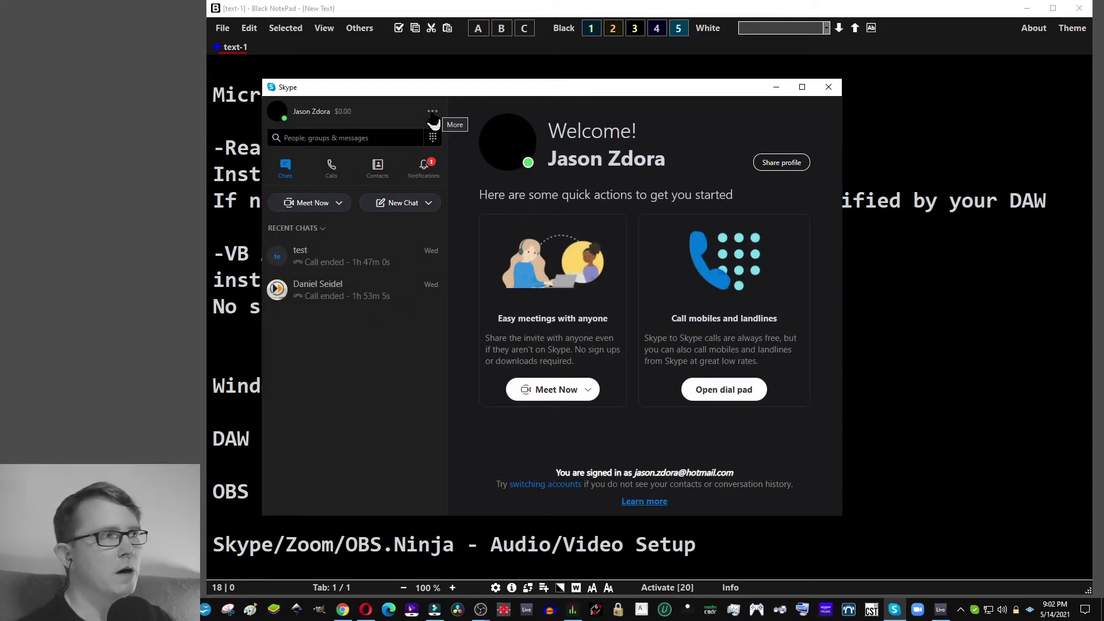
left_click(432, 113)
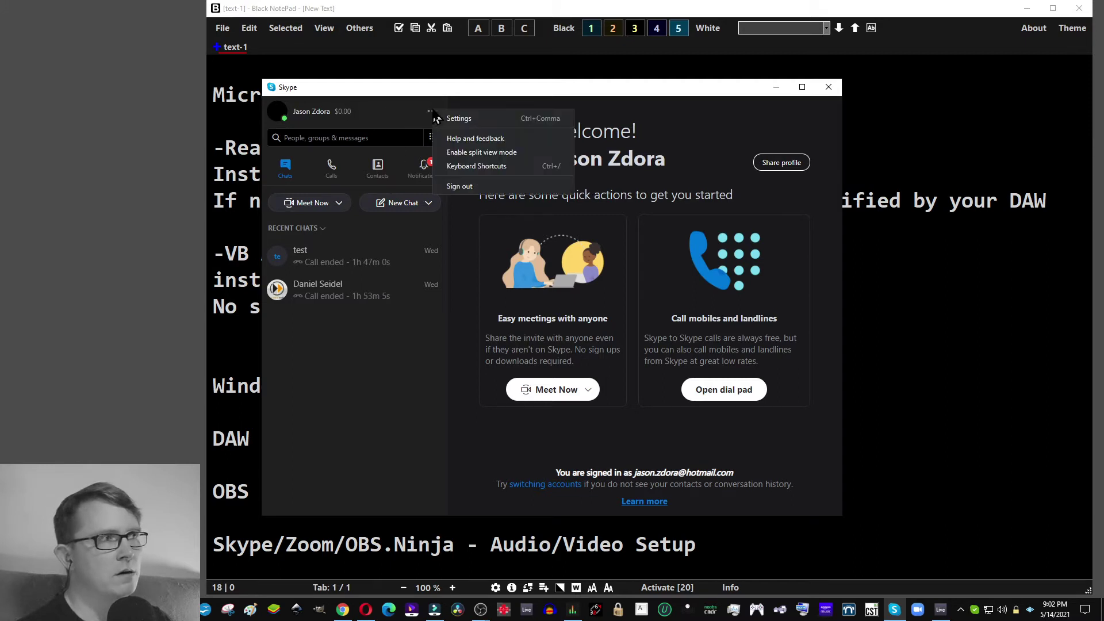
left_click(457, 121)
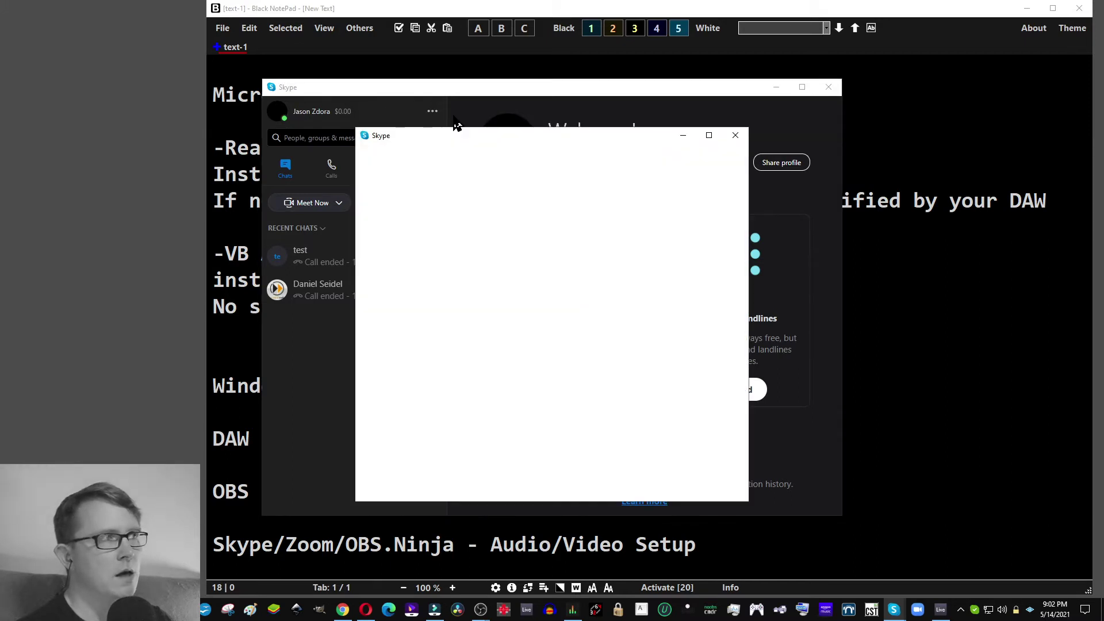
mouse_move(455, 141)
left_mouse_down()
mouse_move(513, 124)
mouse_move(369, 128)
mouse_move(443, 129)
left_mouse_up()
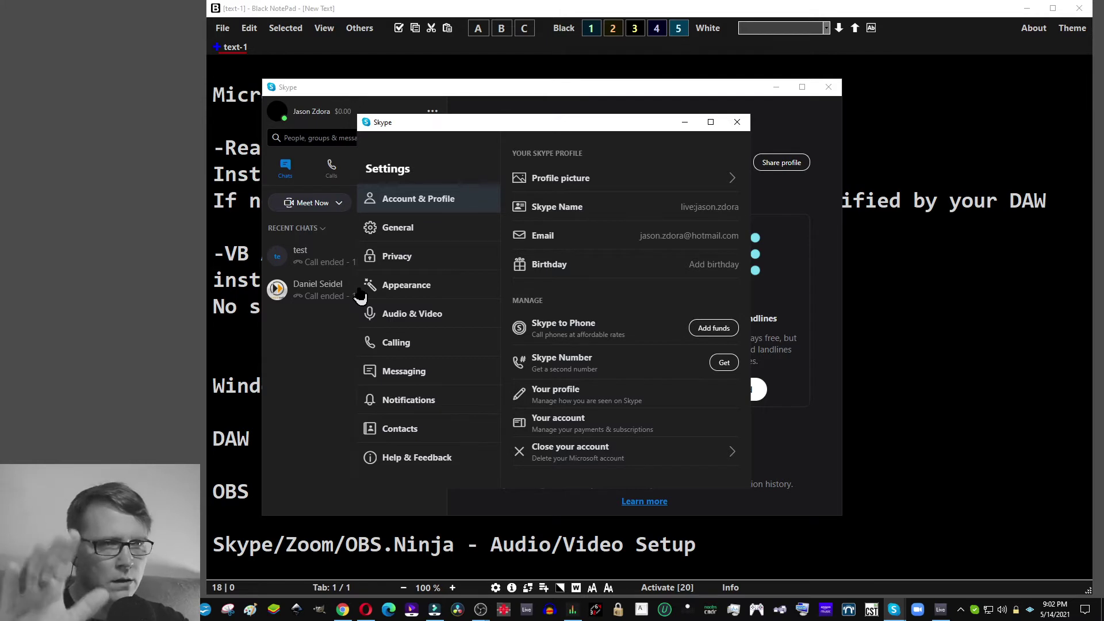
left_click(415, 323)
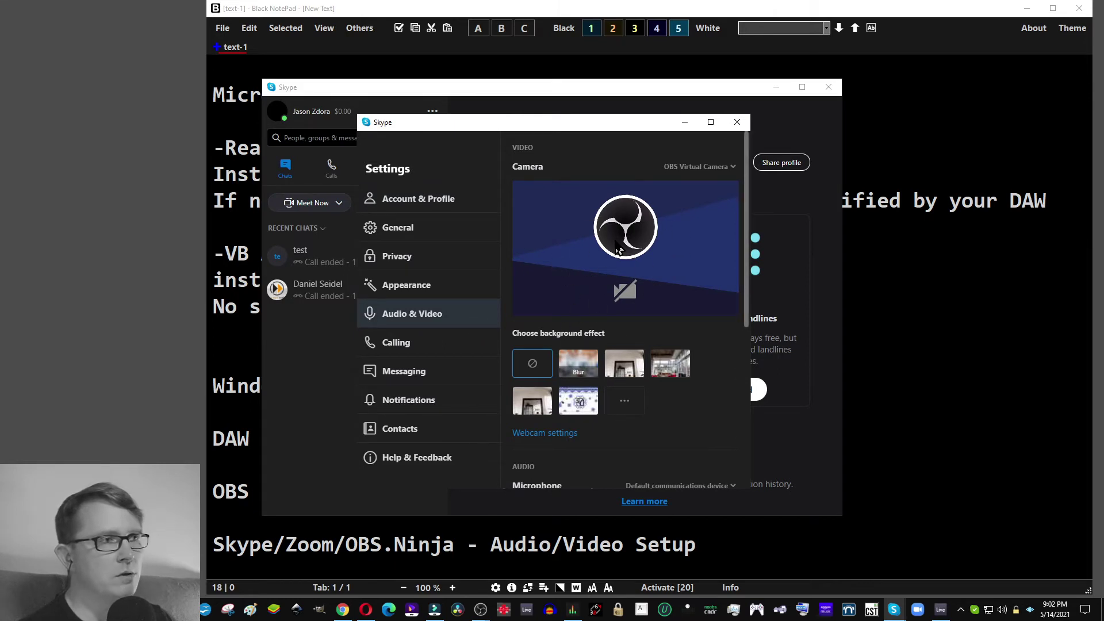
Switch to the main OBS window and start the virtual camera
mouse_move(585, 613)
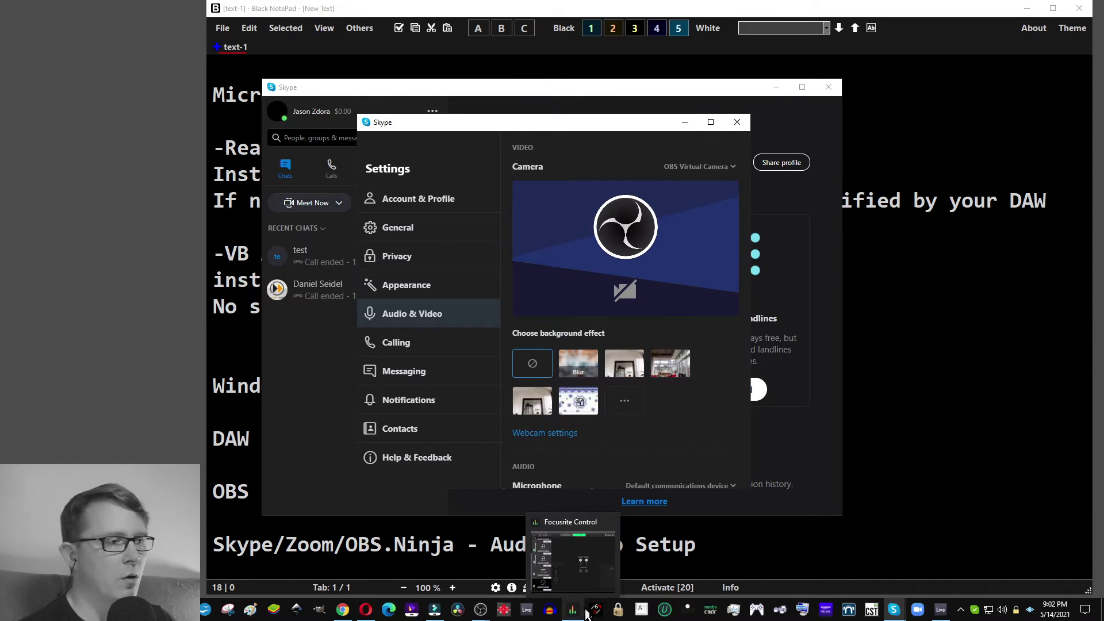
mouse_move(485, 614)
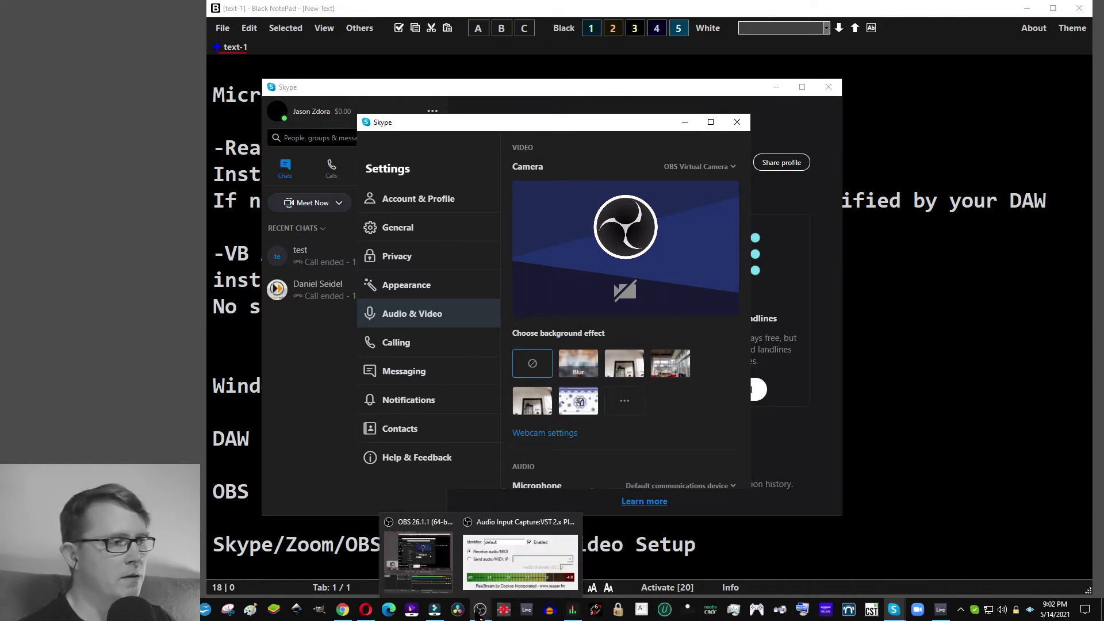
left_click(573, 523)
left_click(494, 561)
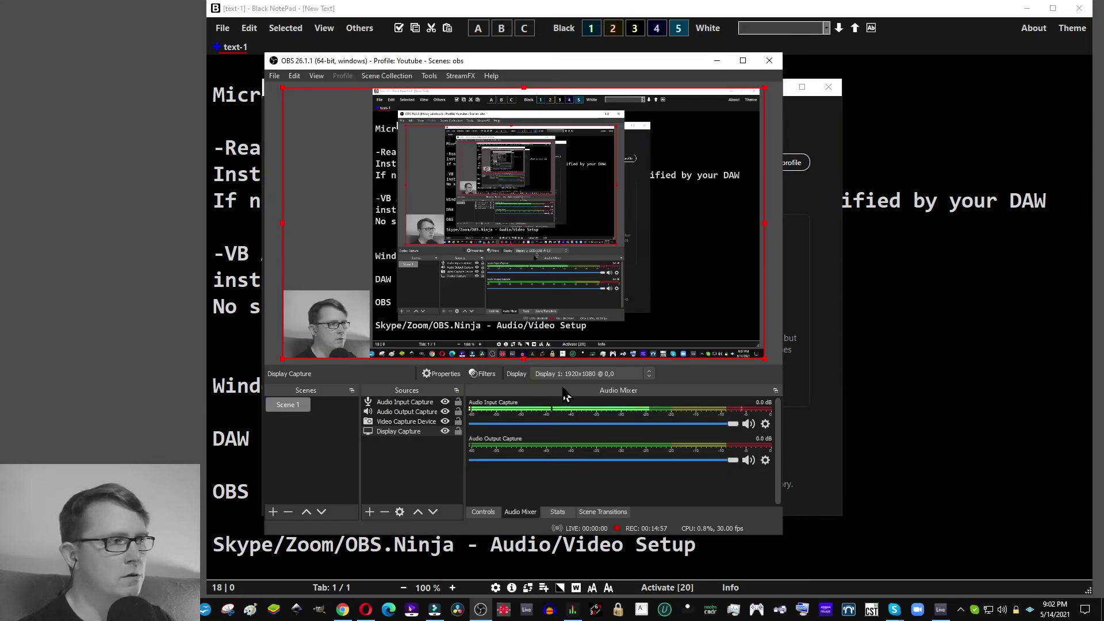
left_click(482, 514)
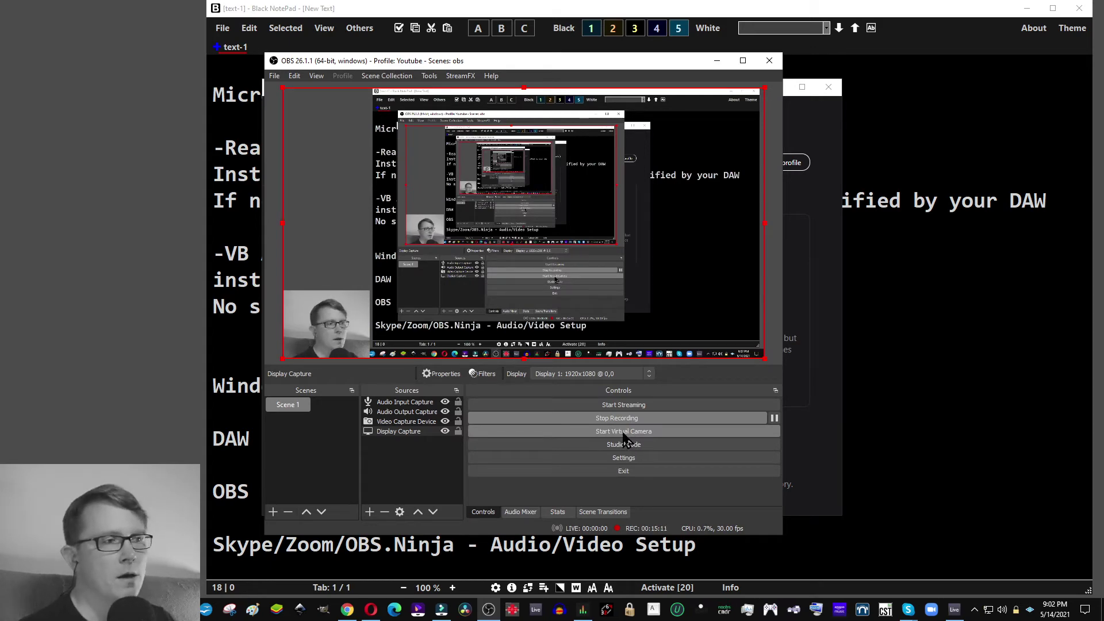
left_click(618, 434)
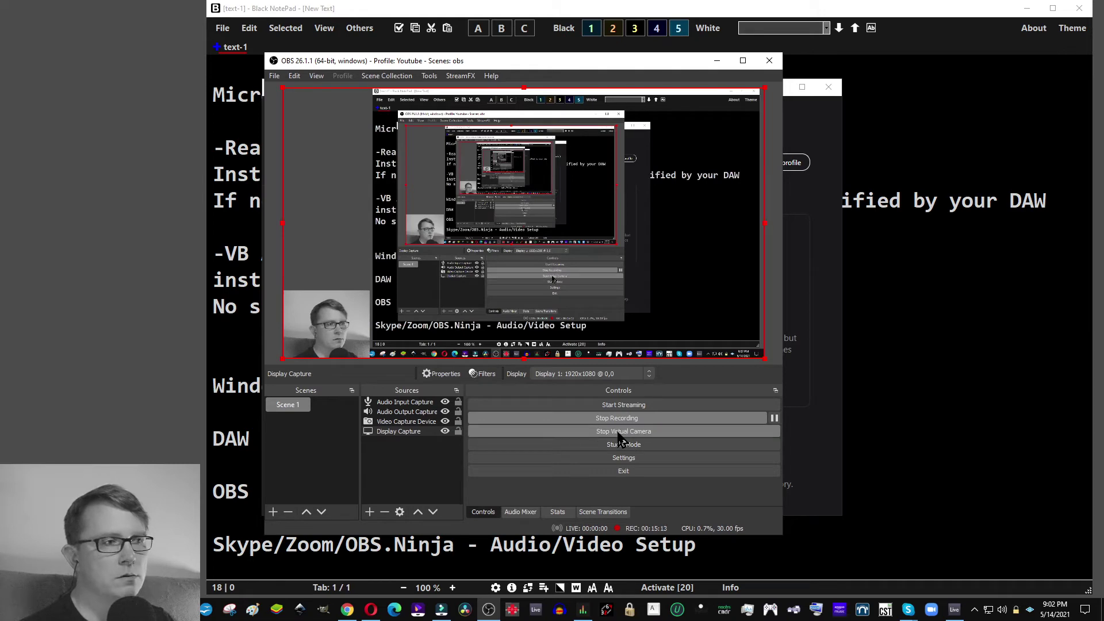
Minimize OBS, move Skype's settings window toward the notes' upper area and make it taller to expose the microphone settings
left_click(716, 60)
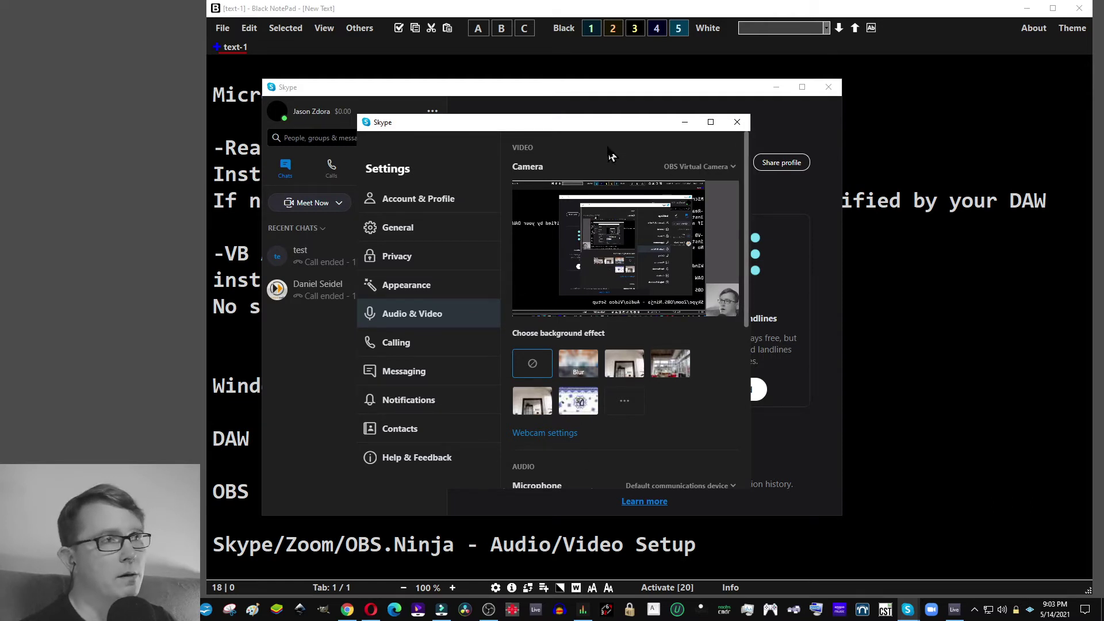
left_click_drag(584, 123, 473, 58)
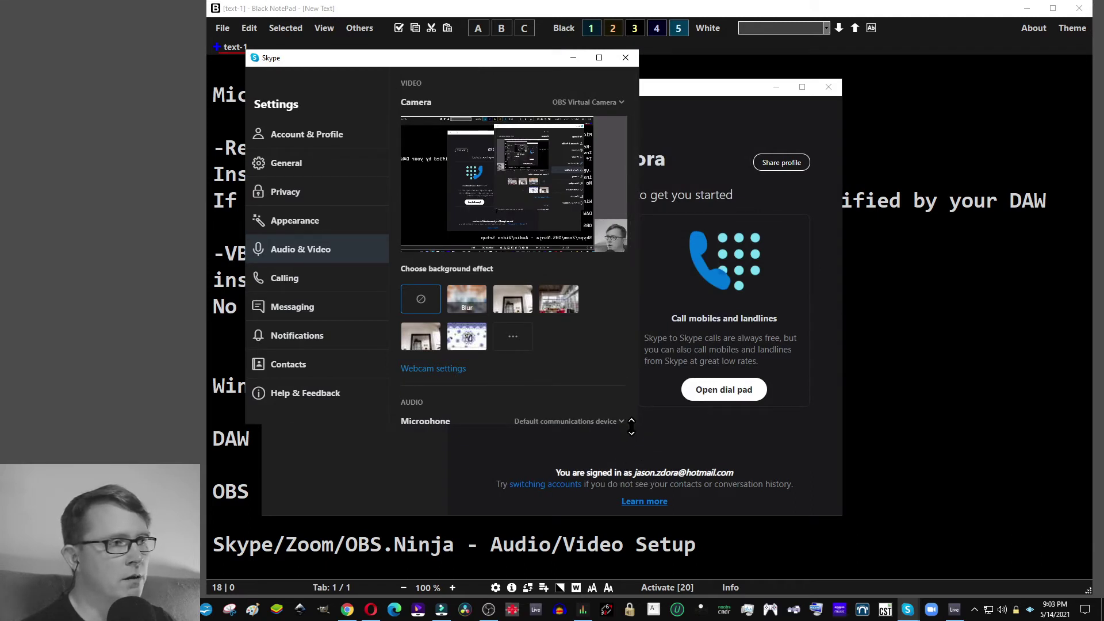
left_click_drag(633, 427, 633, 508)
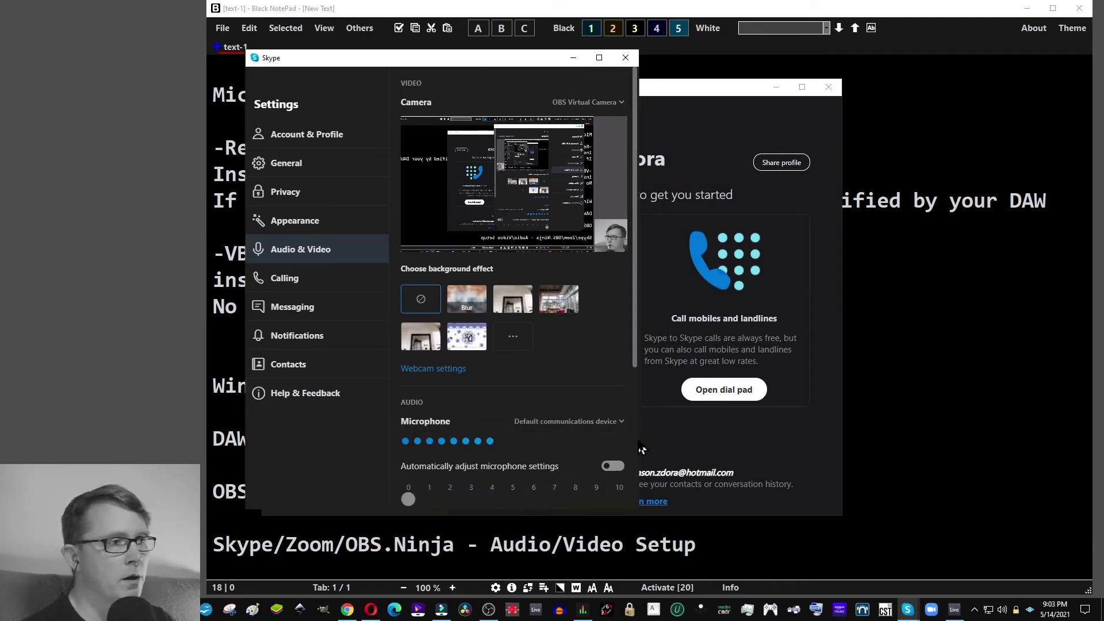
Widen Skype's settings window and look through the microphone device options without changing the selection
left_click_drag(640, 434, 827, 435)
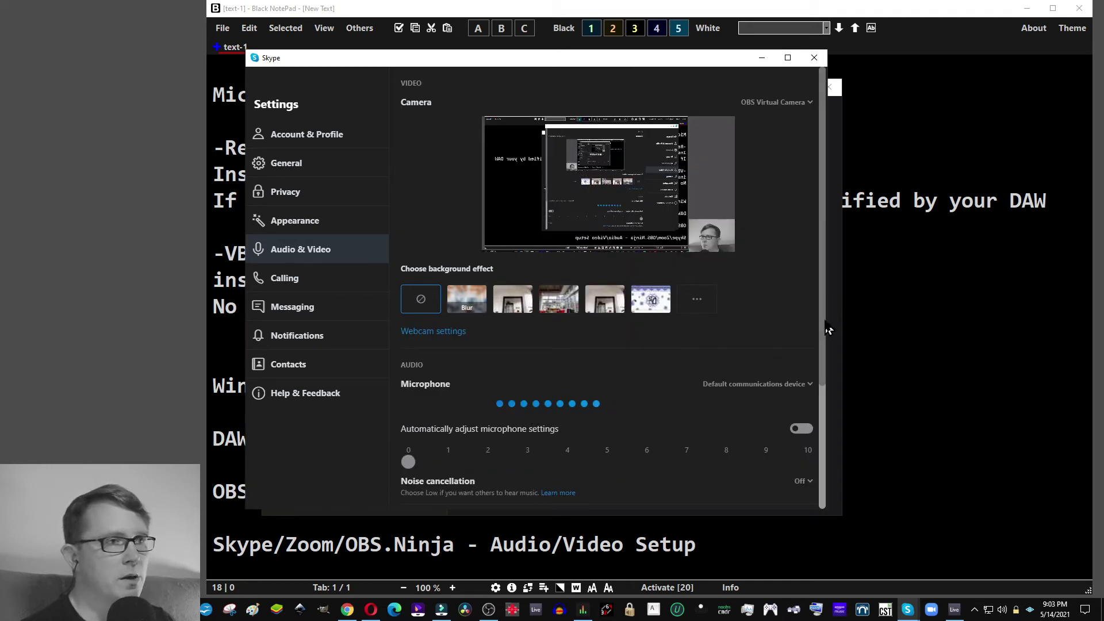
left_click_drag(828, 326, 828, 433)
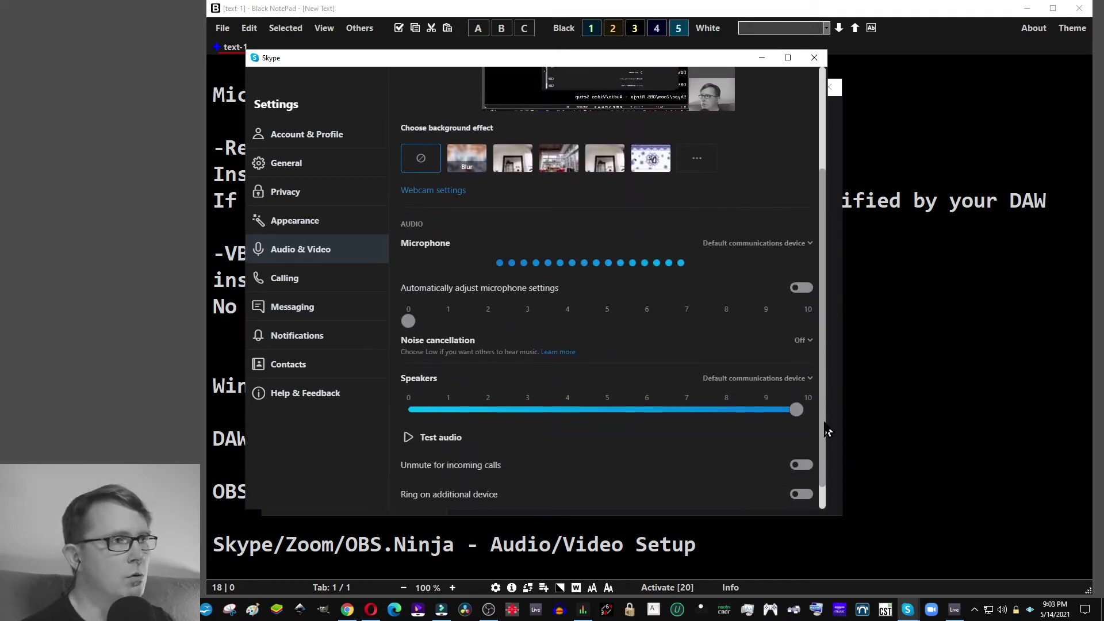
left_click(759, 244)
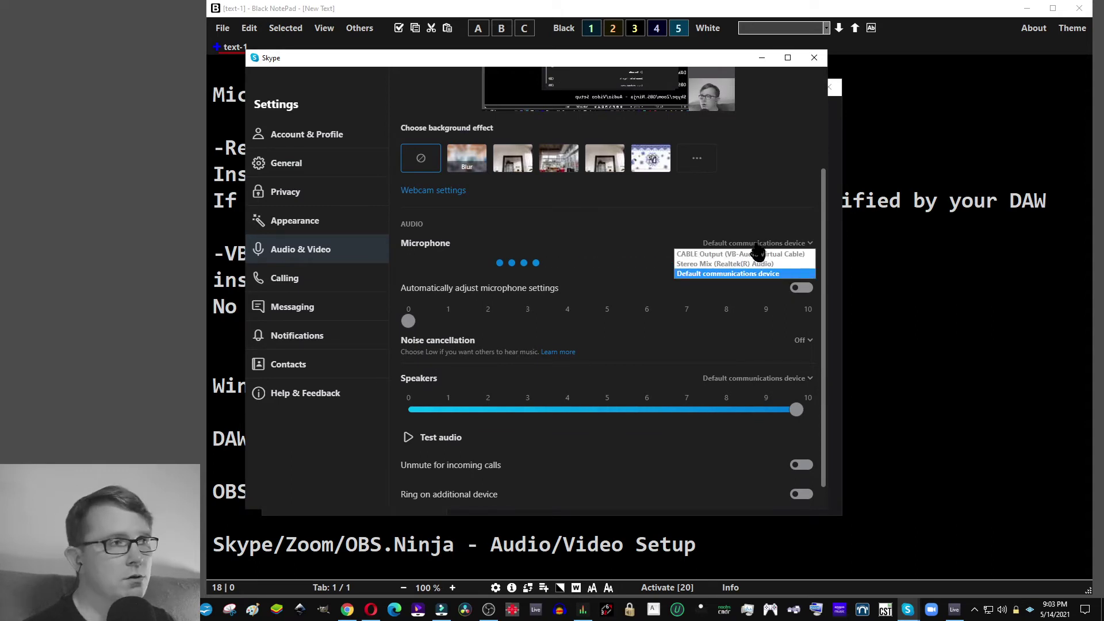
left_click(757, 244)
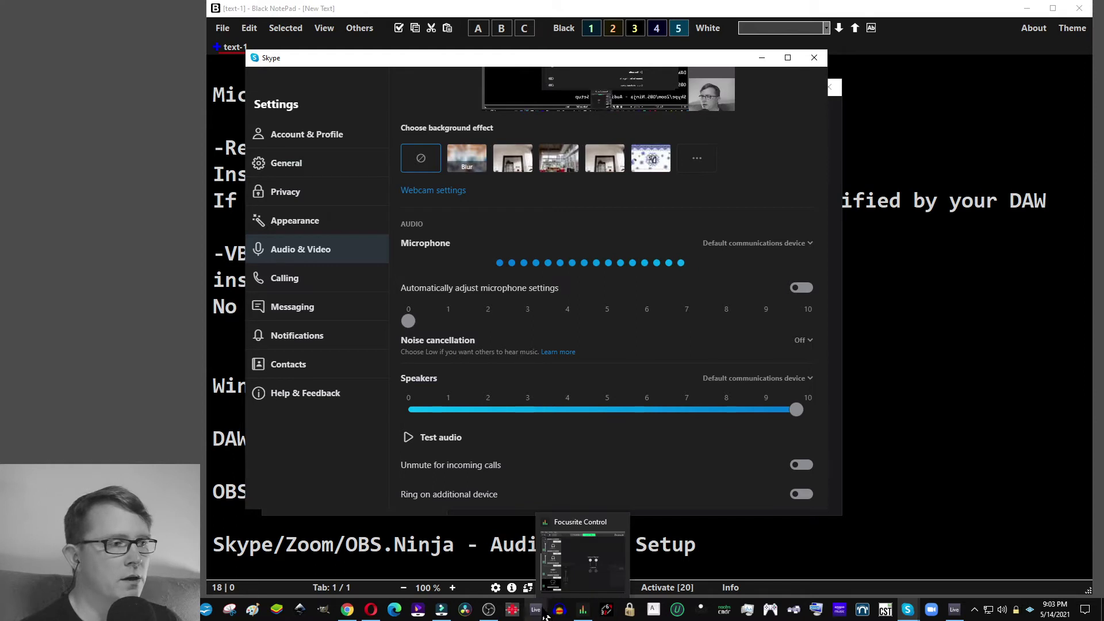
Check the ReaStream send in Ableton Live, minimize it, and show the OBS audio mixer with Audio Output Capture selected
left_click(954, 613)
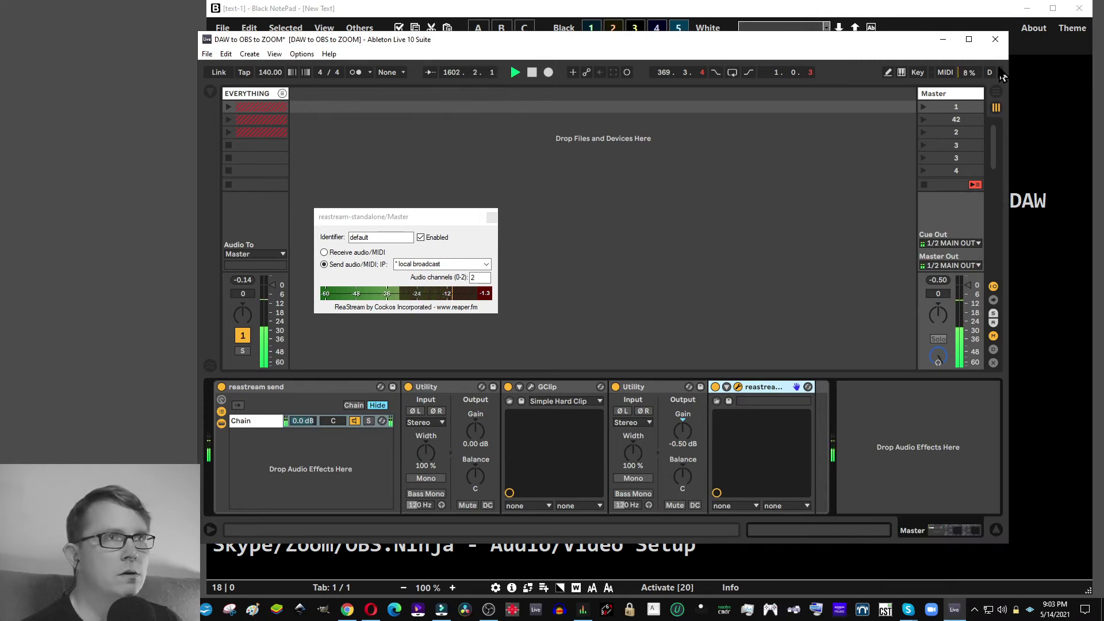
left_click(943, 39)
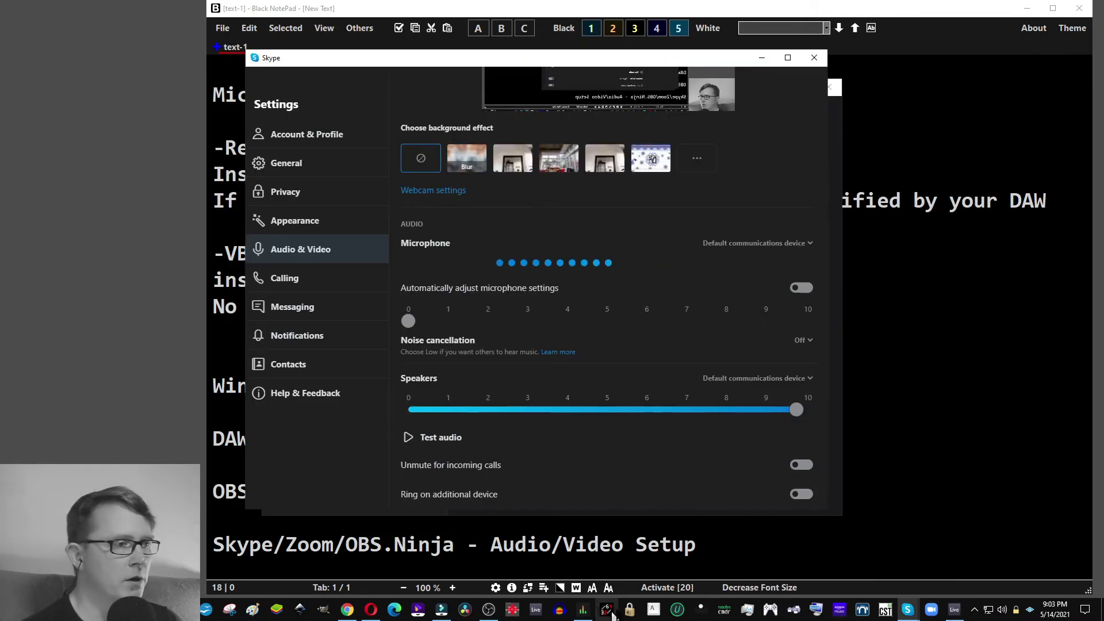
left_click(488, 610)
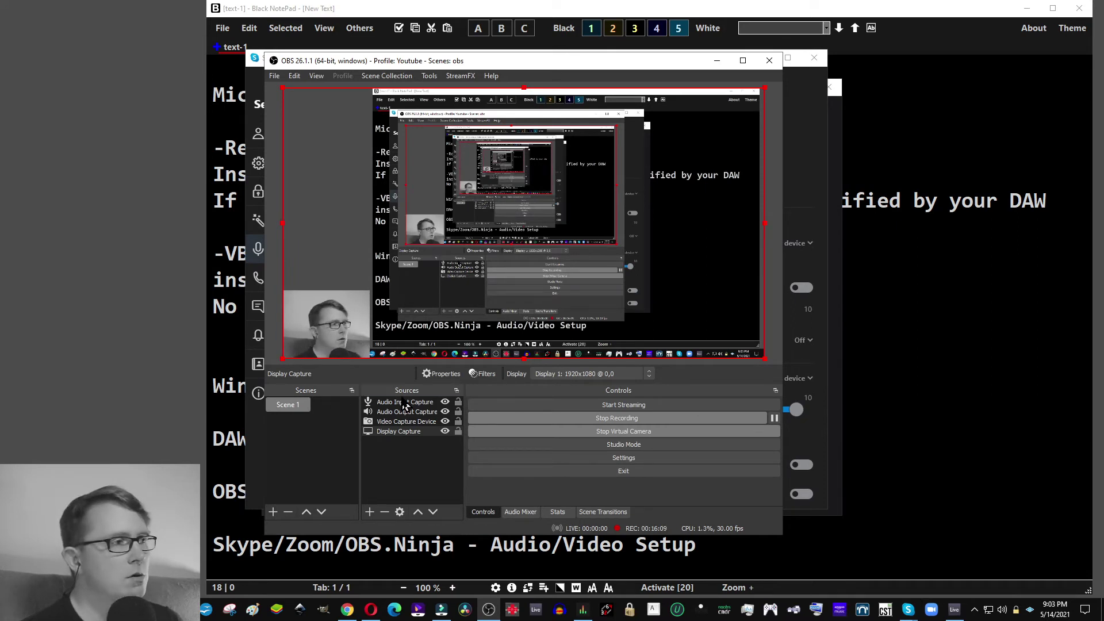
left_click(520, 512)
left_click(408, 412)
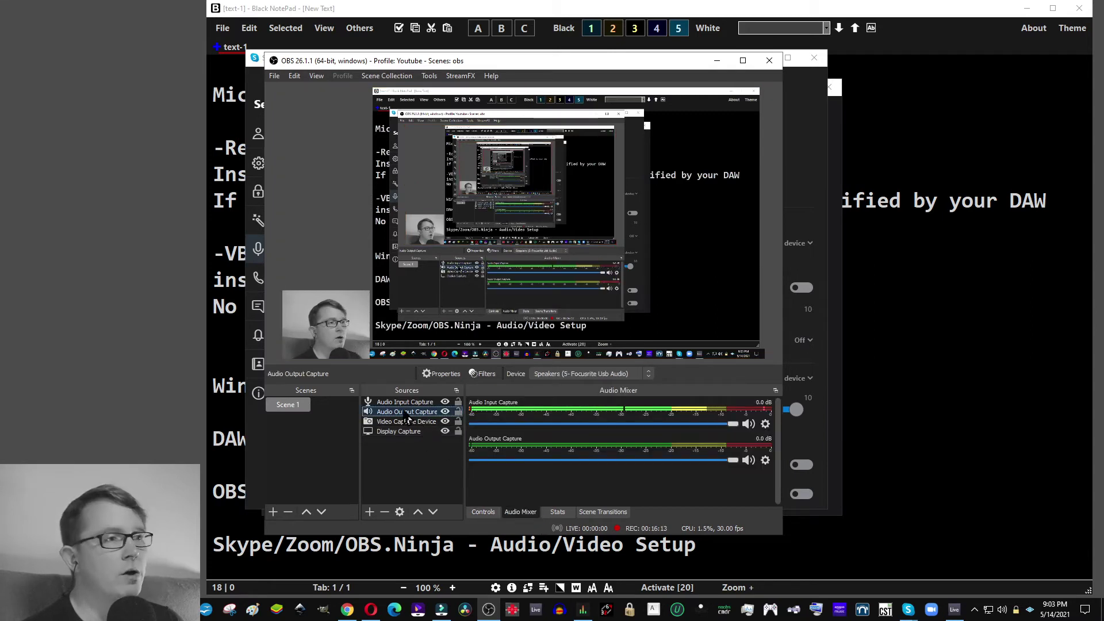
Play the Lofi Chilled Beats video in Opera while checking Skype's microphone meter, pausing the video and minimizing the browser when finished
left_click(371, 610)
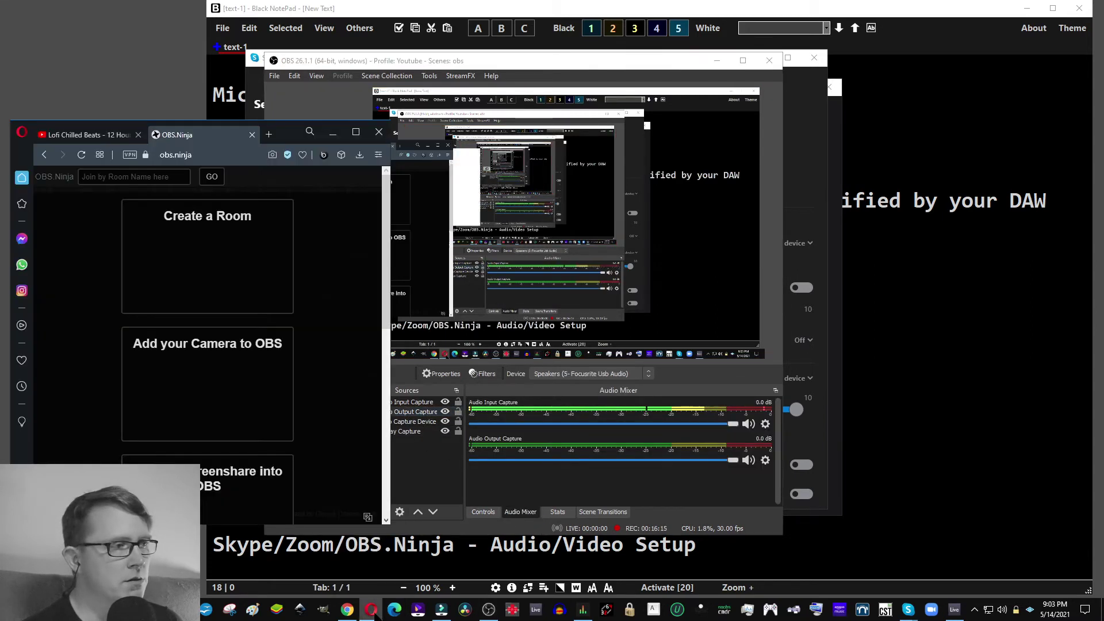
left_click(86, 134)
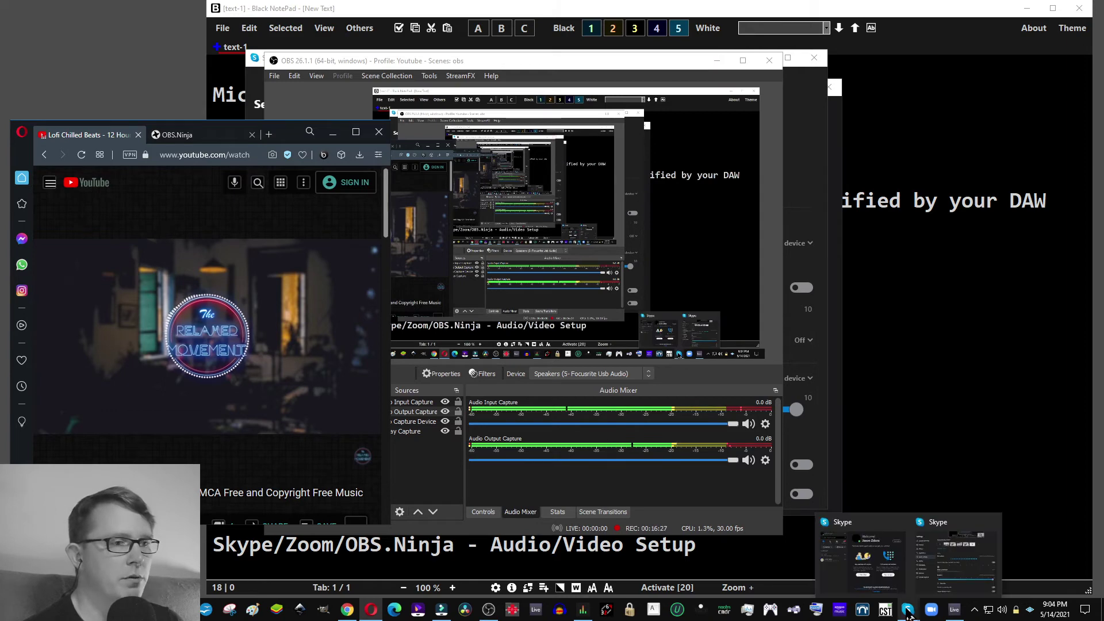
left_click(912, 585)
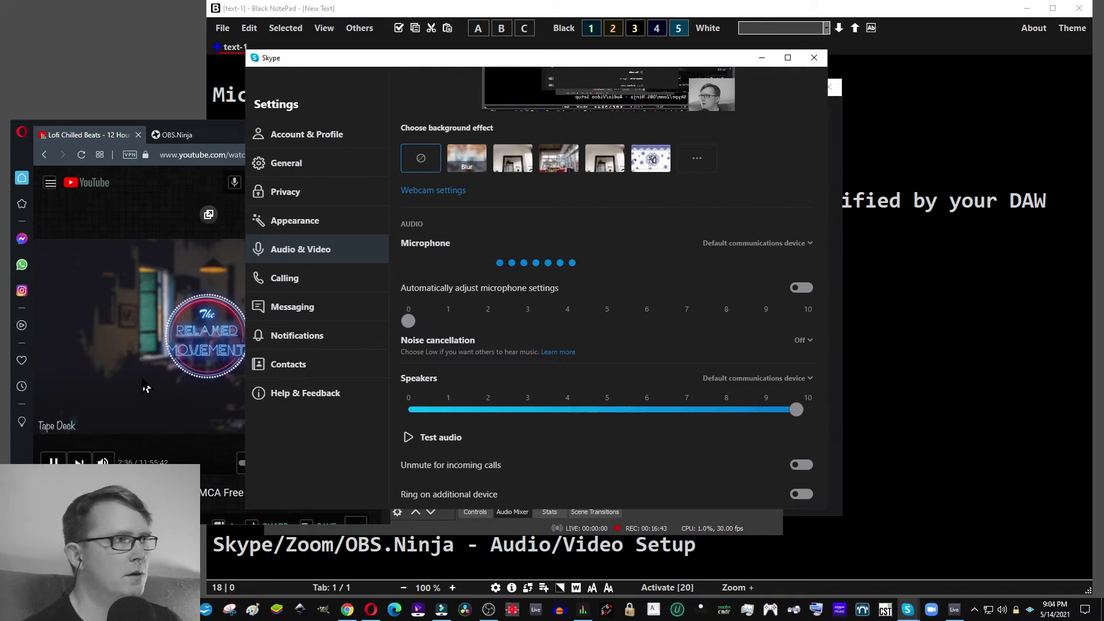
left_click(156, 363)
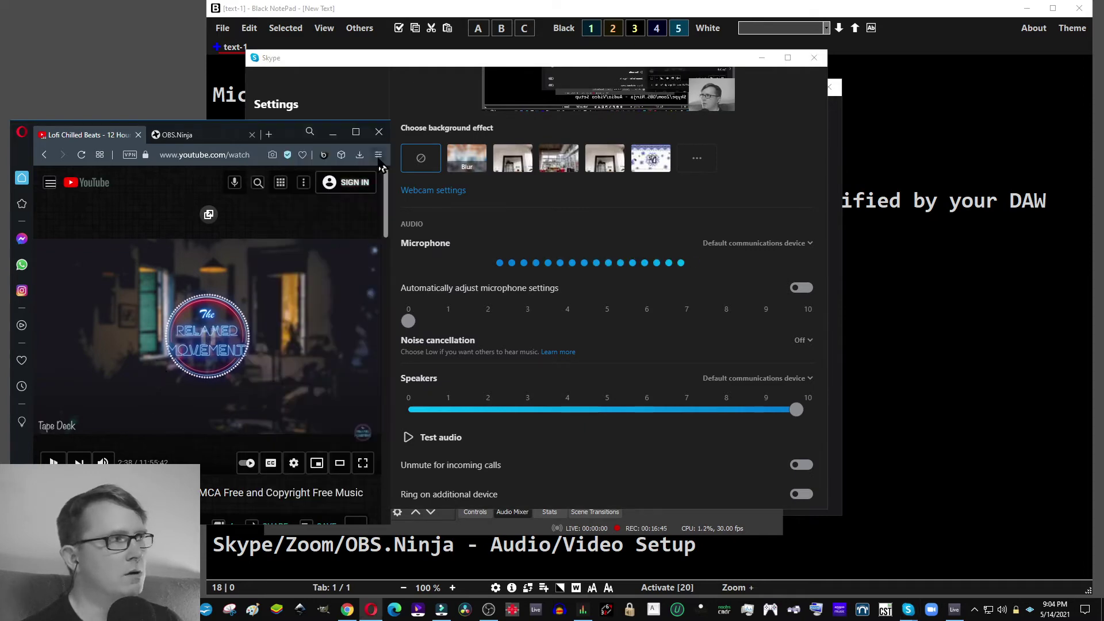
left_click(332, 132)
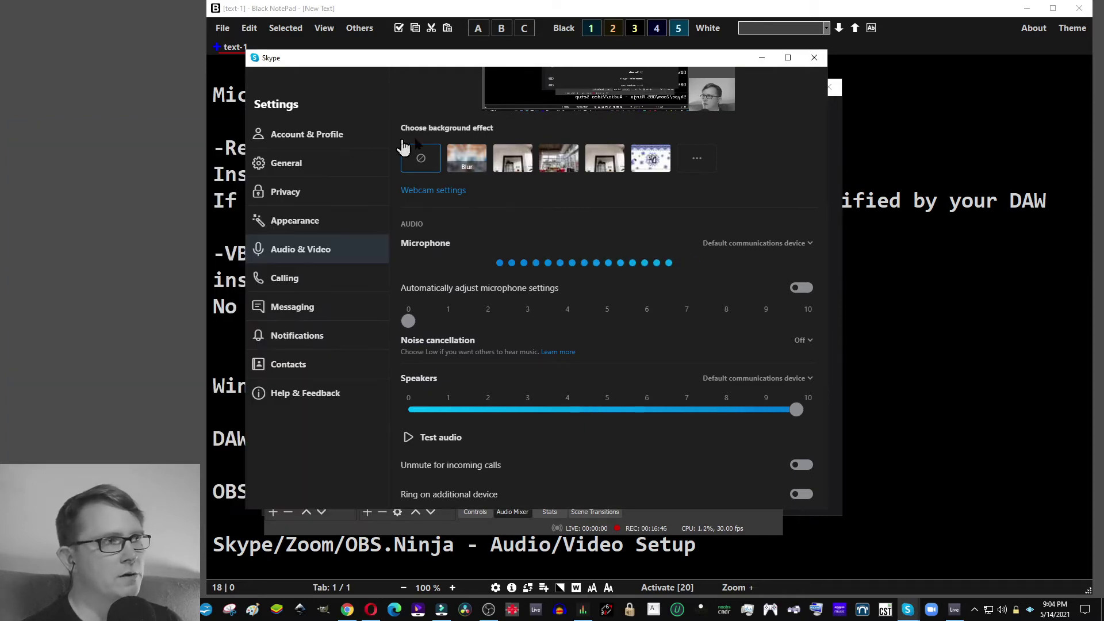
Minimize Skype's settings and review the monitoring device in the OBS audio settings, closing them without changes
left_click(761, 58)
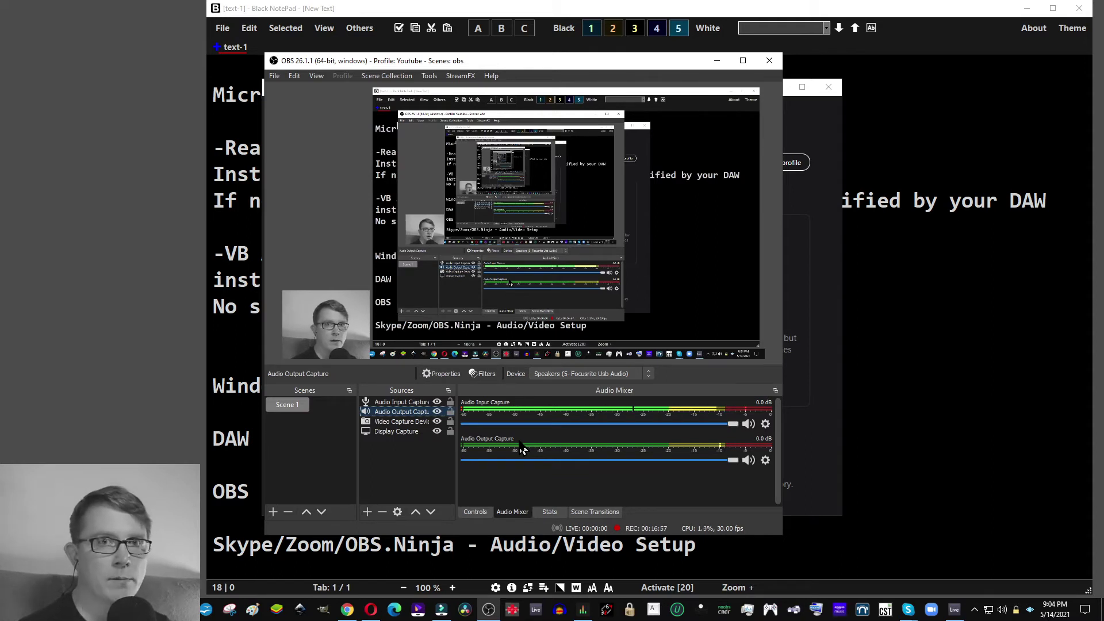
left_click(275, 76)
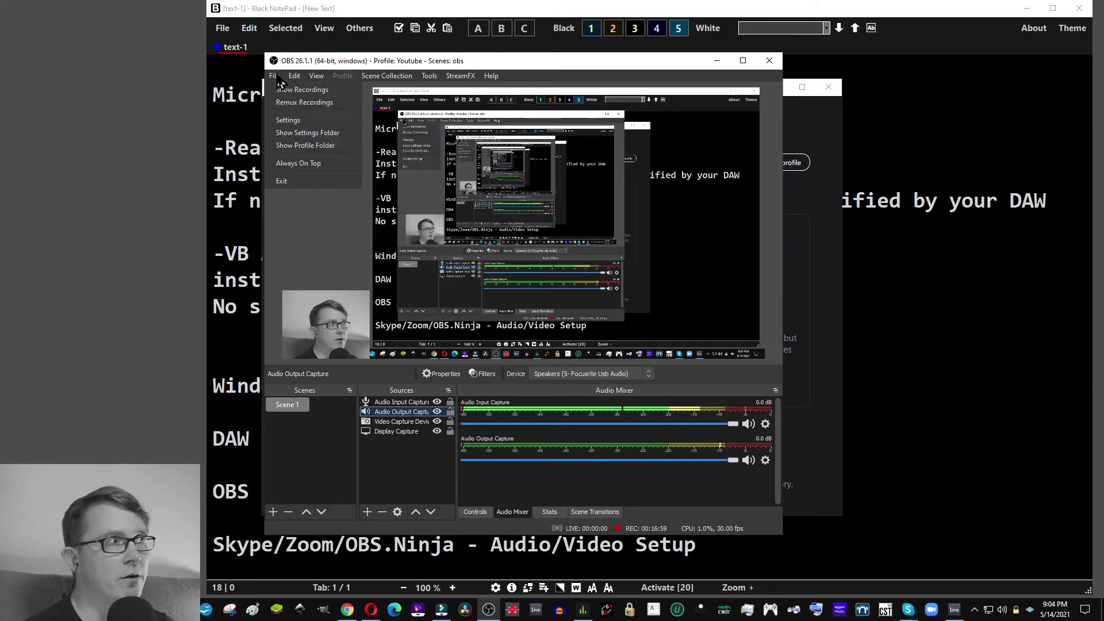
left_click(288, 120)
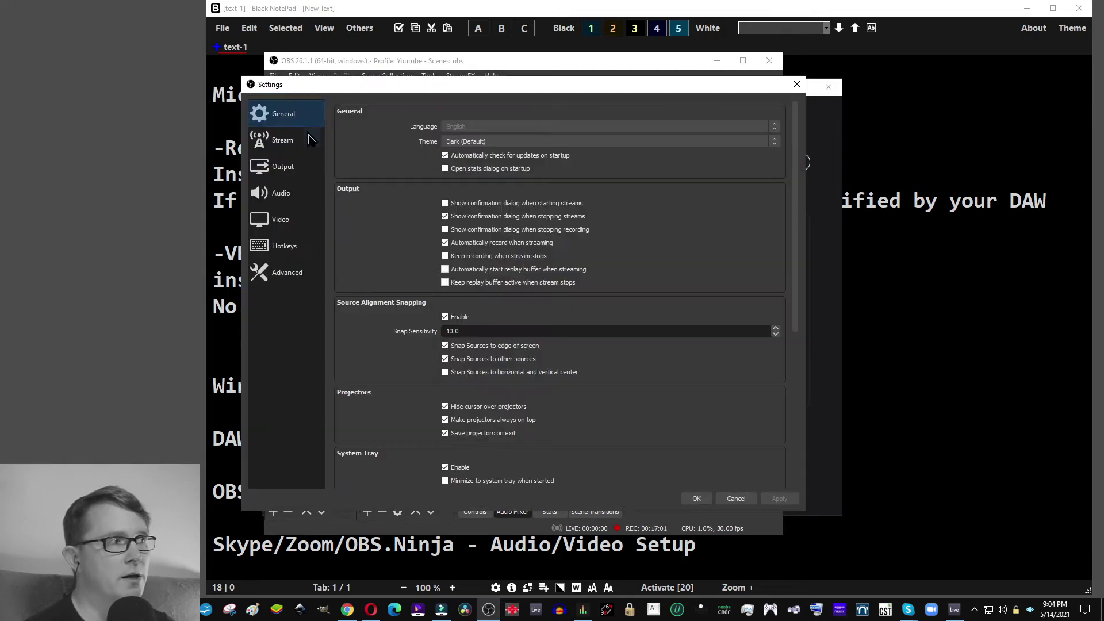
left_click(289, 223)
left_click(285, 193)
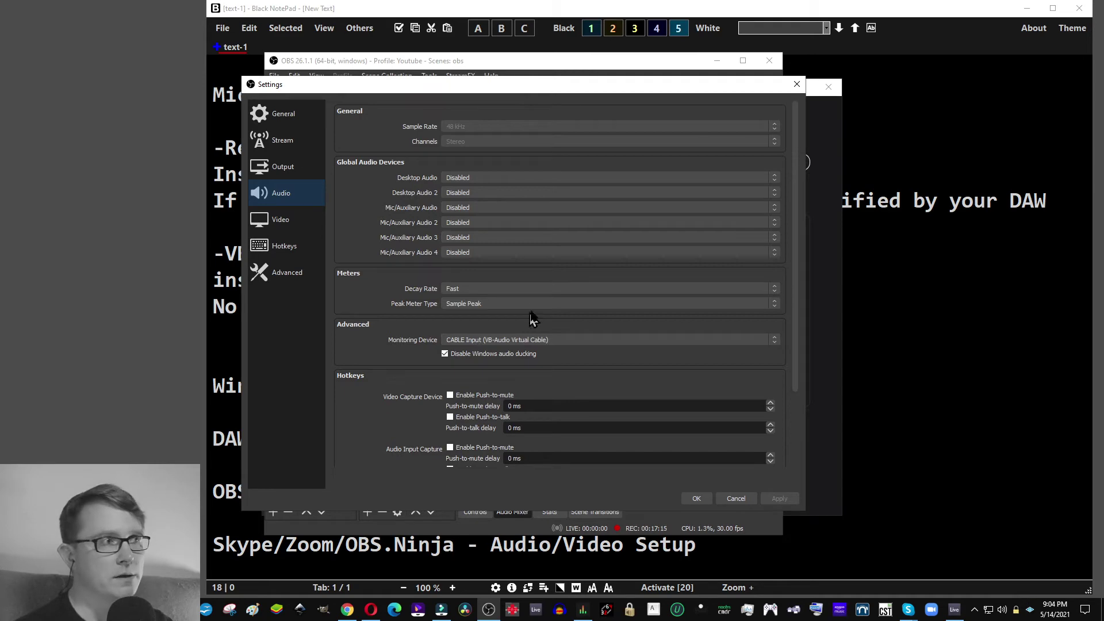
left_click(796, 84)
Review the microphone device options in Skype's Audio & Video settings again and close the Skype windows
left_click(831, 228)
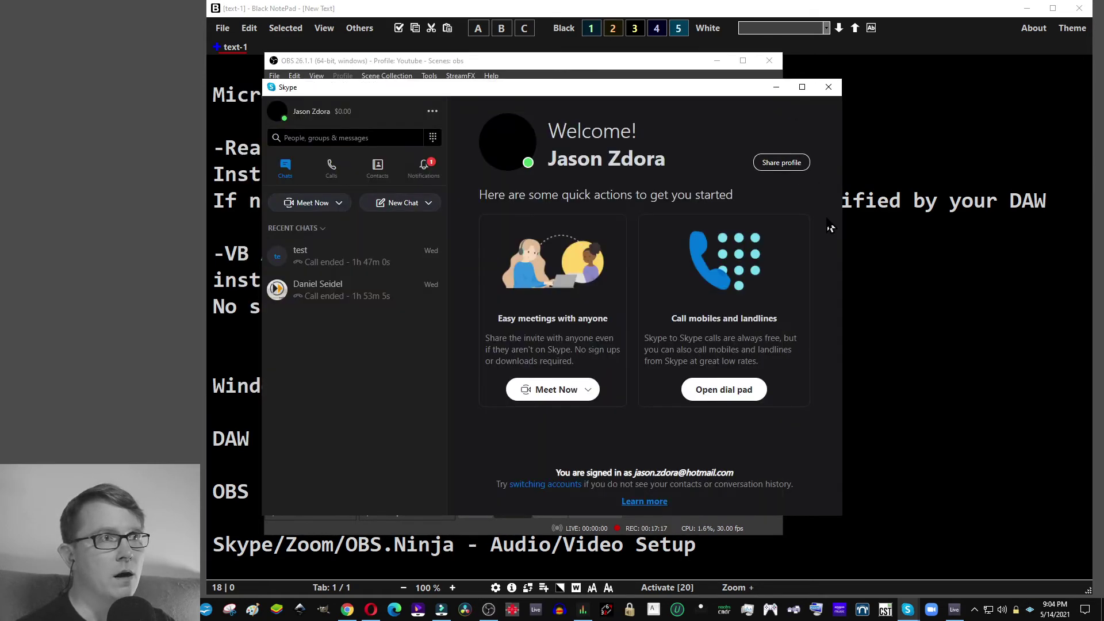
left_click(432, 111)
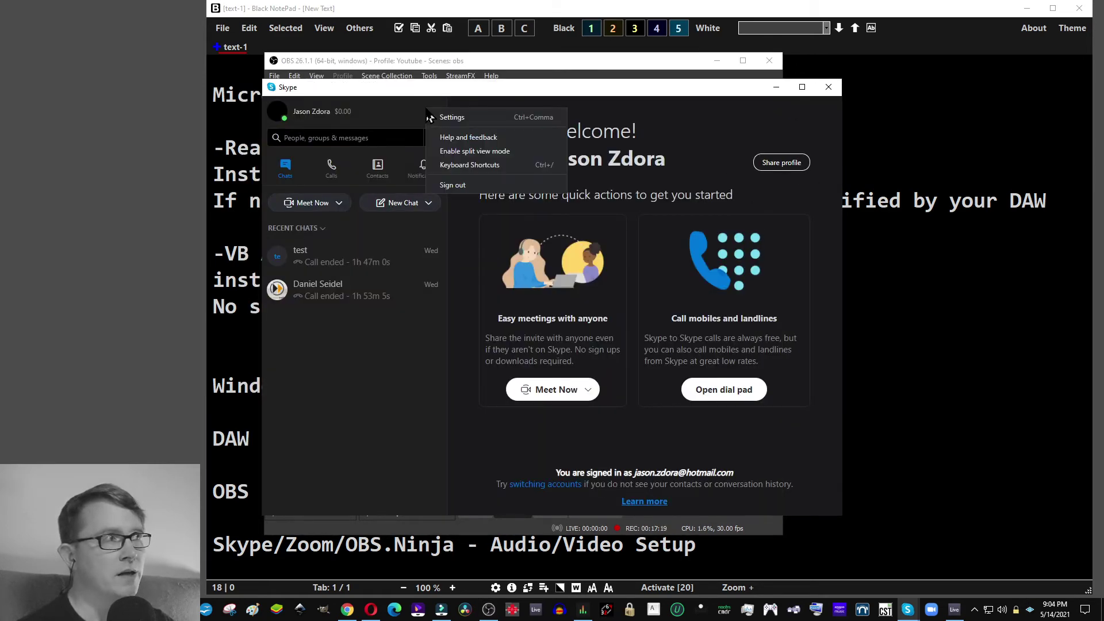
left_click(437, 115)
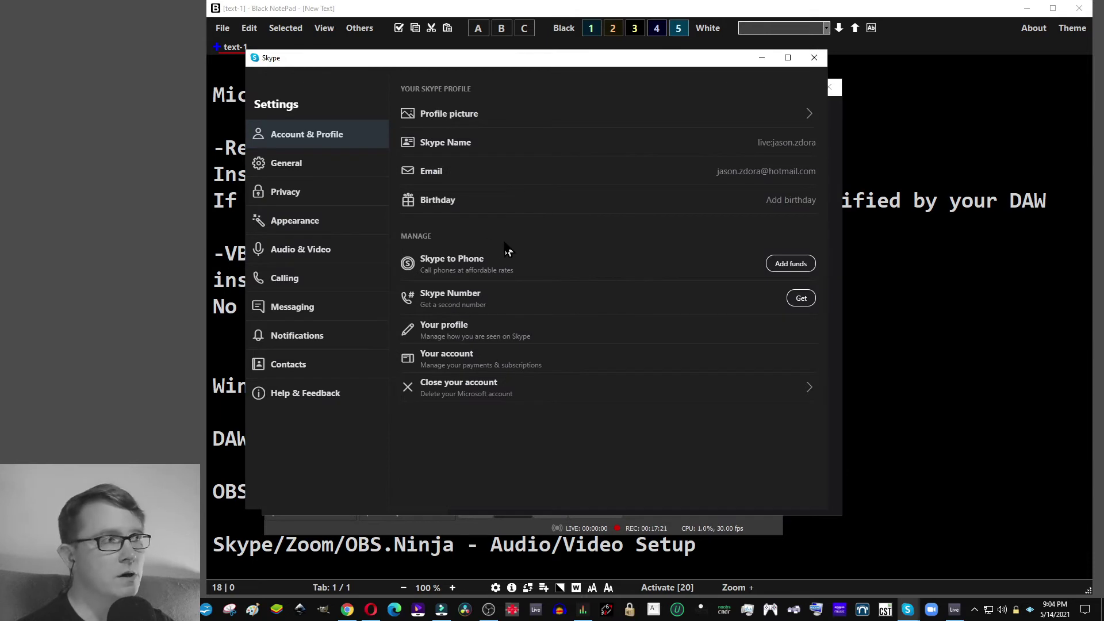
left_click(299, 253)
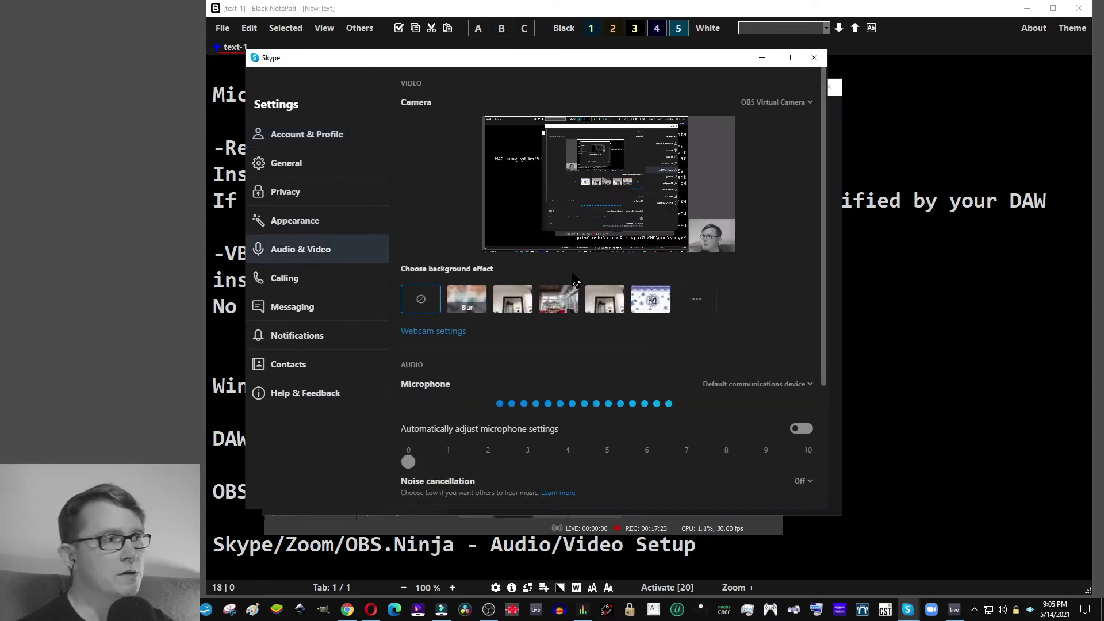
left_click(776, 384)
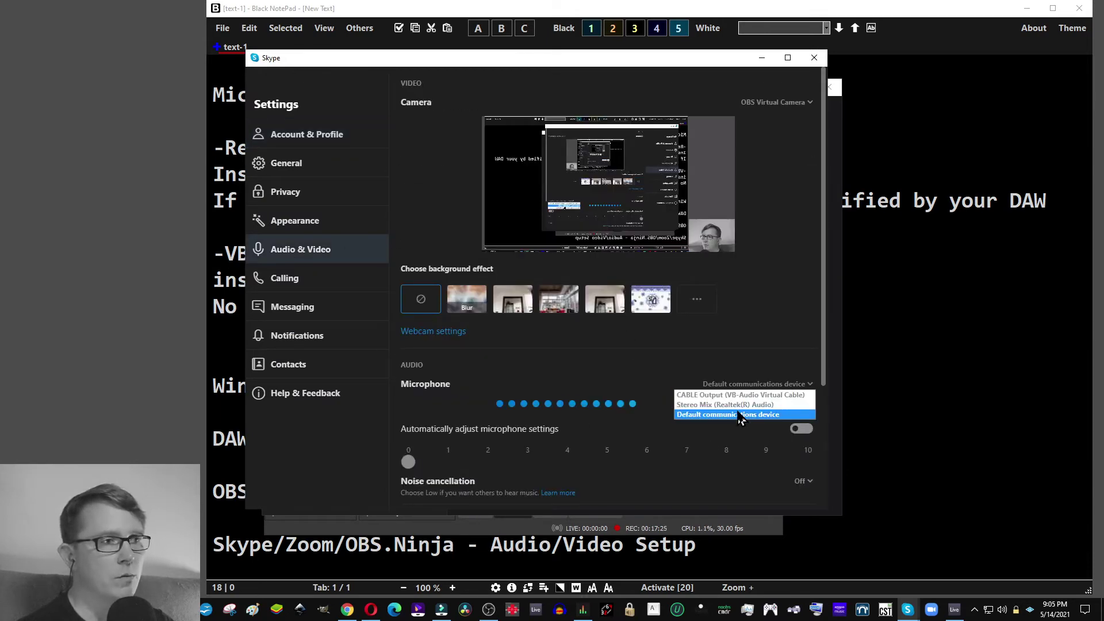
left_click(812, 63)
left_click(813, 63)
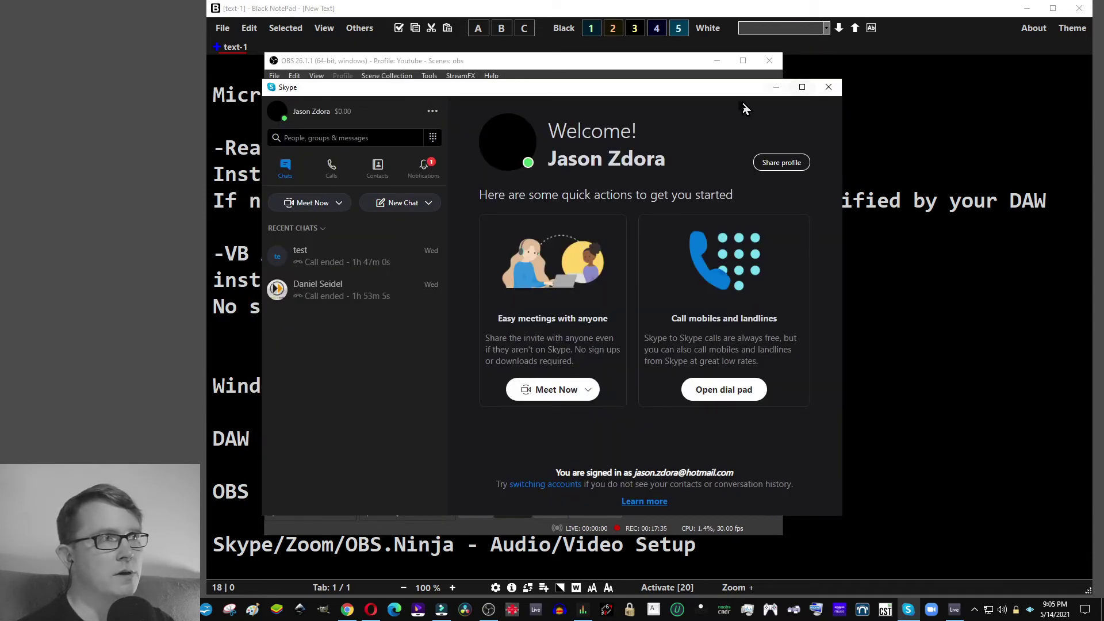
left_click(828, 87)
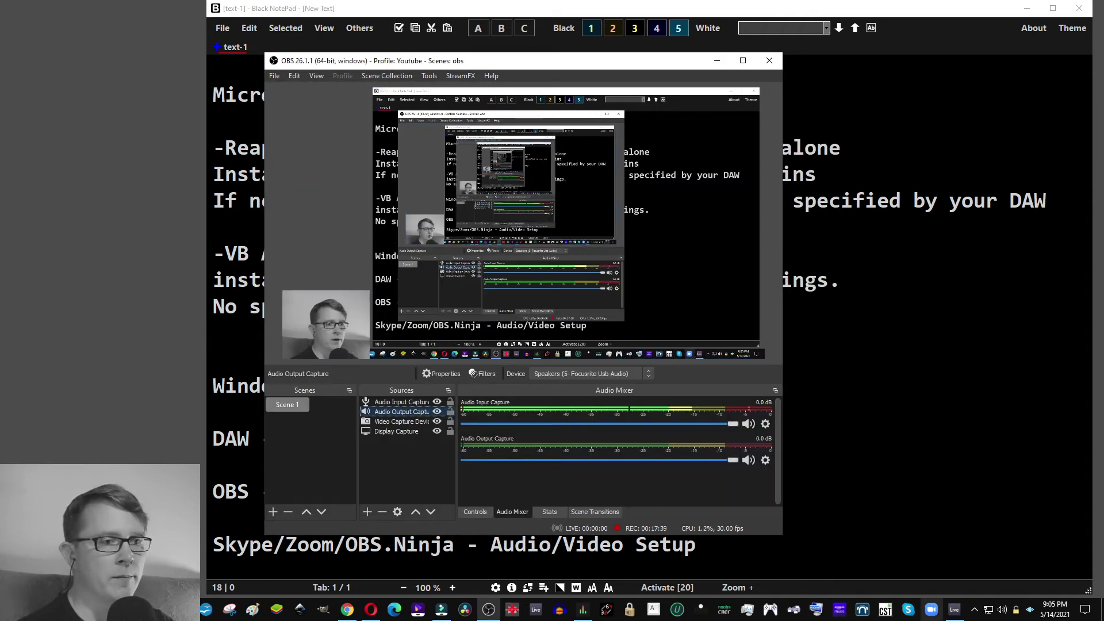
Switch to Zoom, move its window over OBS, and select OBS Virtual Camera as the camera in the video settings
left_click(931, 610)
left_click_drag(129, 88, 571, 85)
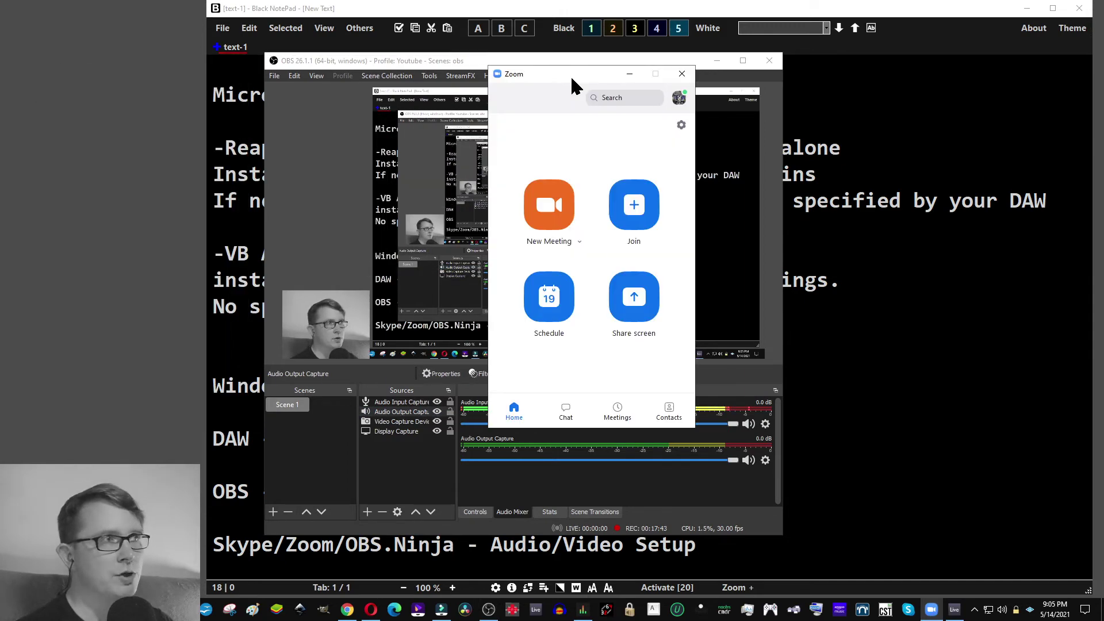
left_click(682, 126)
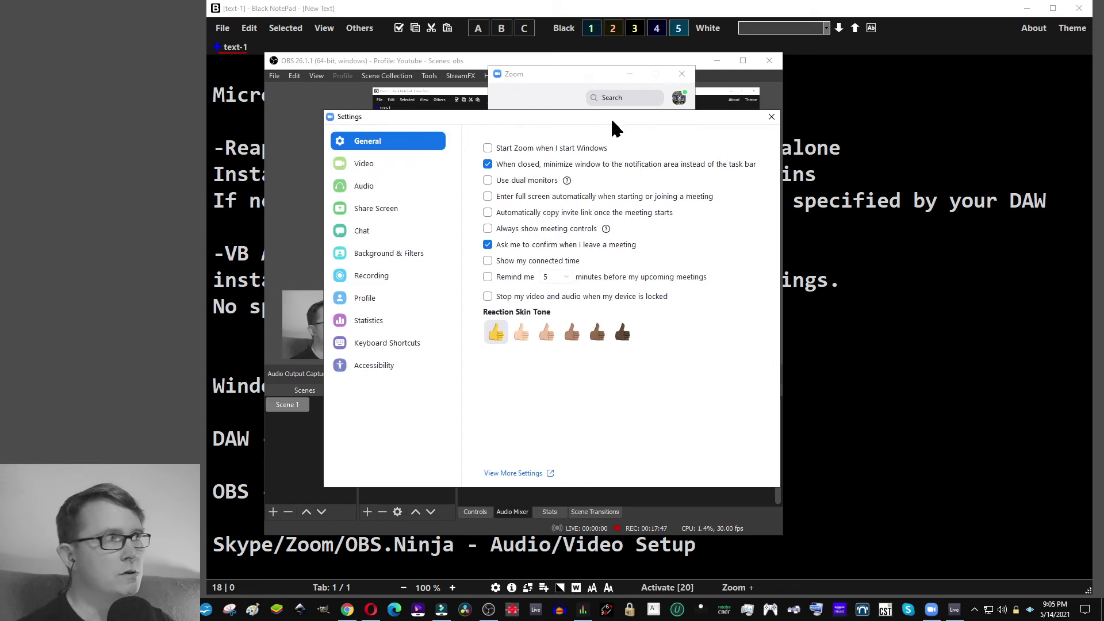
left_click(364, 162)
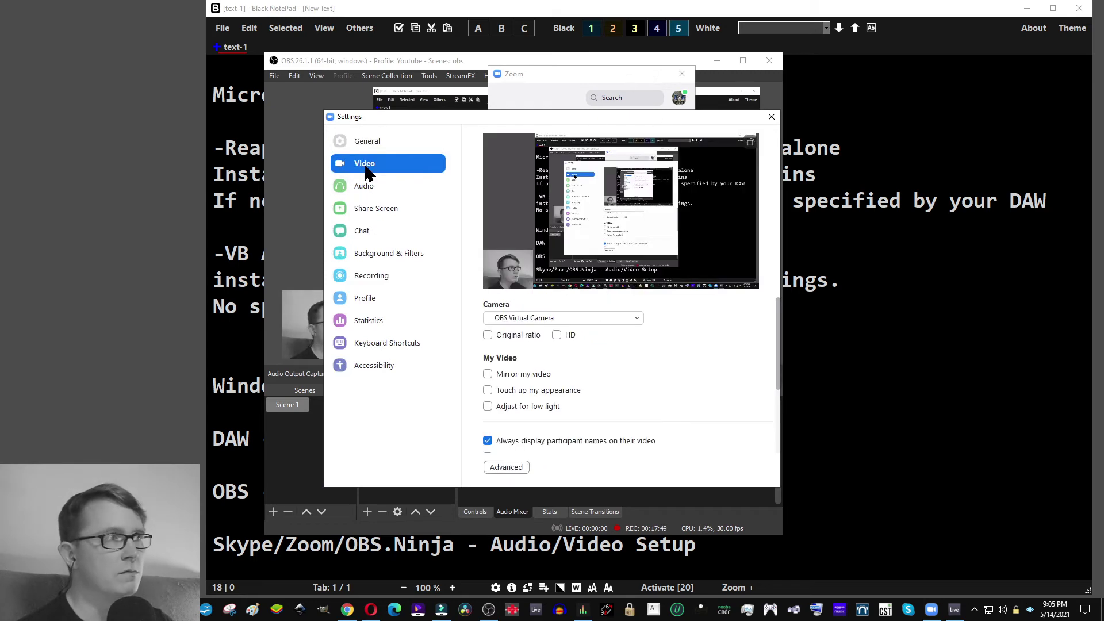
left_click(561, 319)
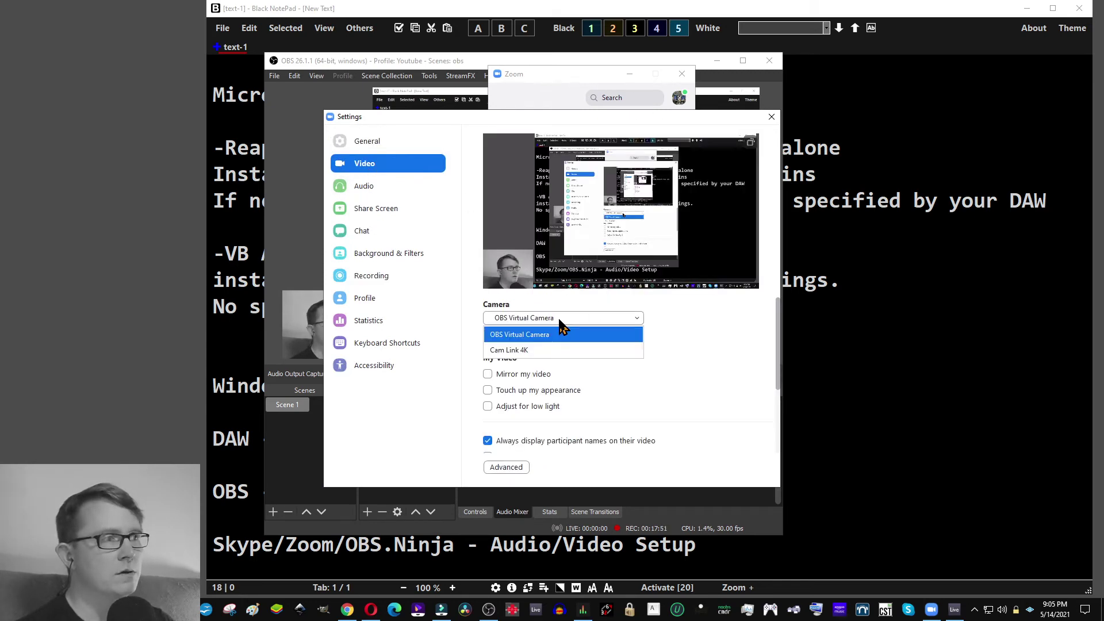
left_click(533, 335)
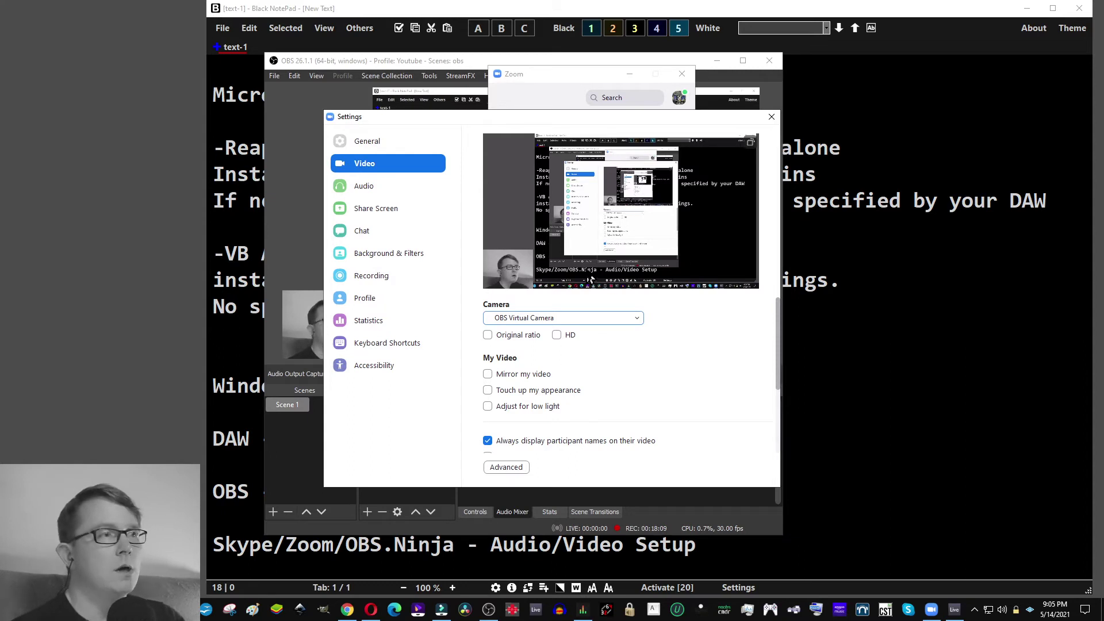
Set Zoom's microphone to Same as System in the audio settings
left_click(361, 187)
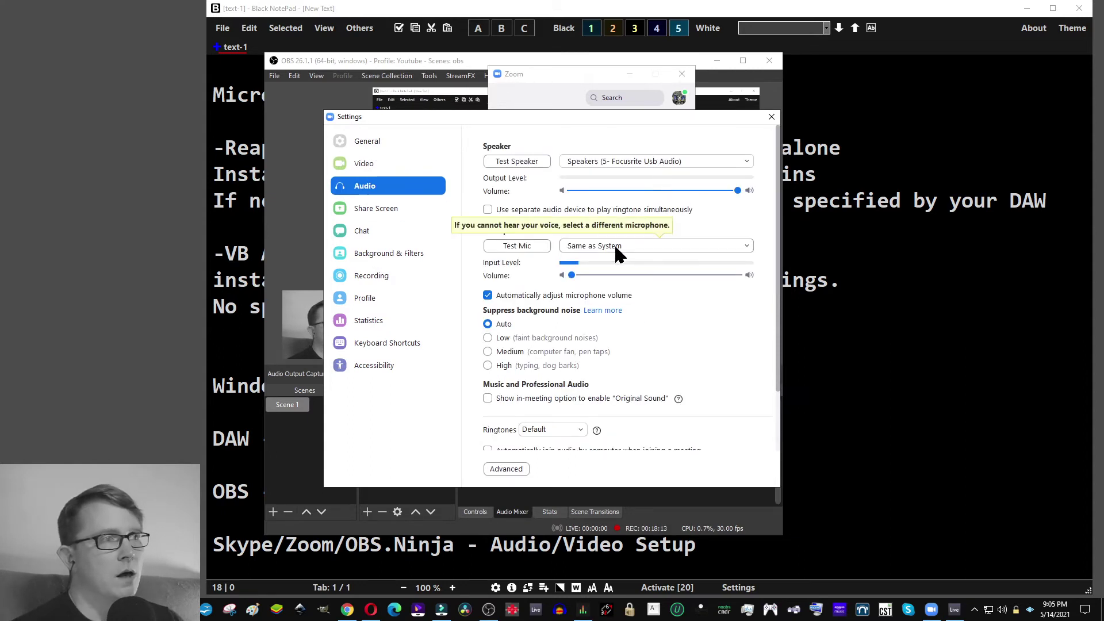
left_click(618, 251)
left_click(609, 259)
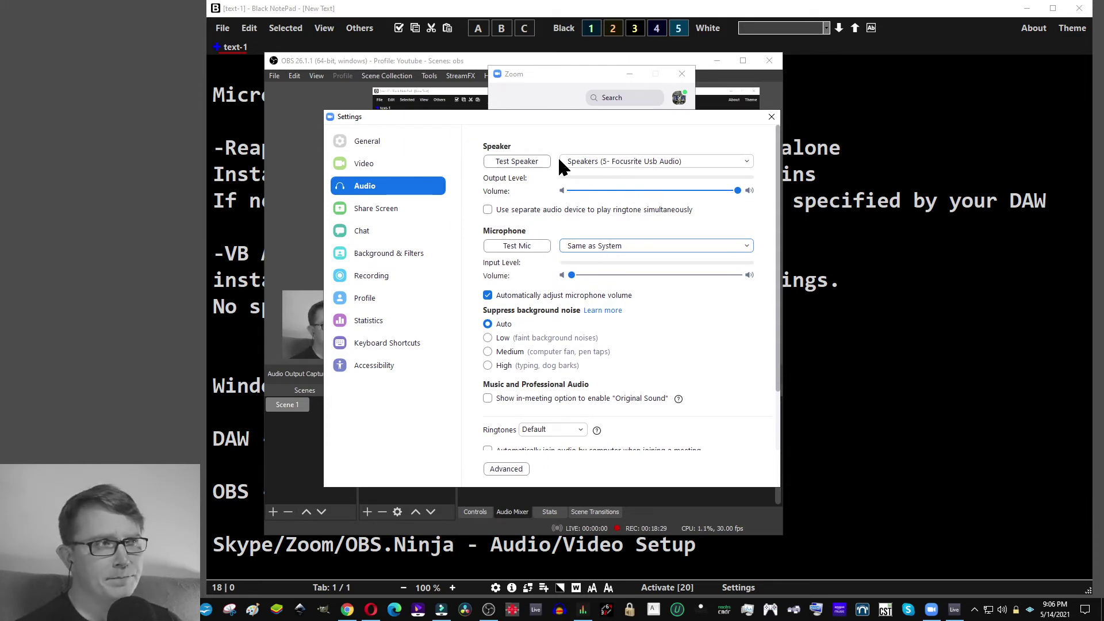
Select Speakers (5- Focusrite Usb Audio) as Zoom's speaker, play and stop the test sound, and close the settings
left_click(582, 167)
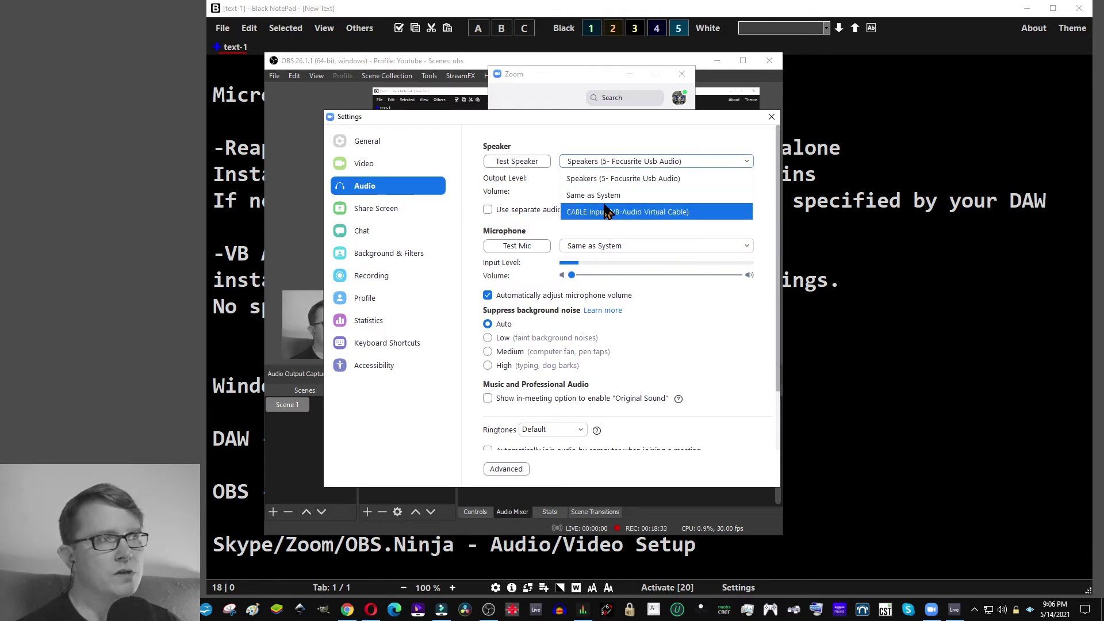
left_click(616, 181)
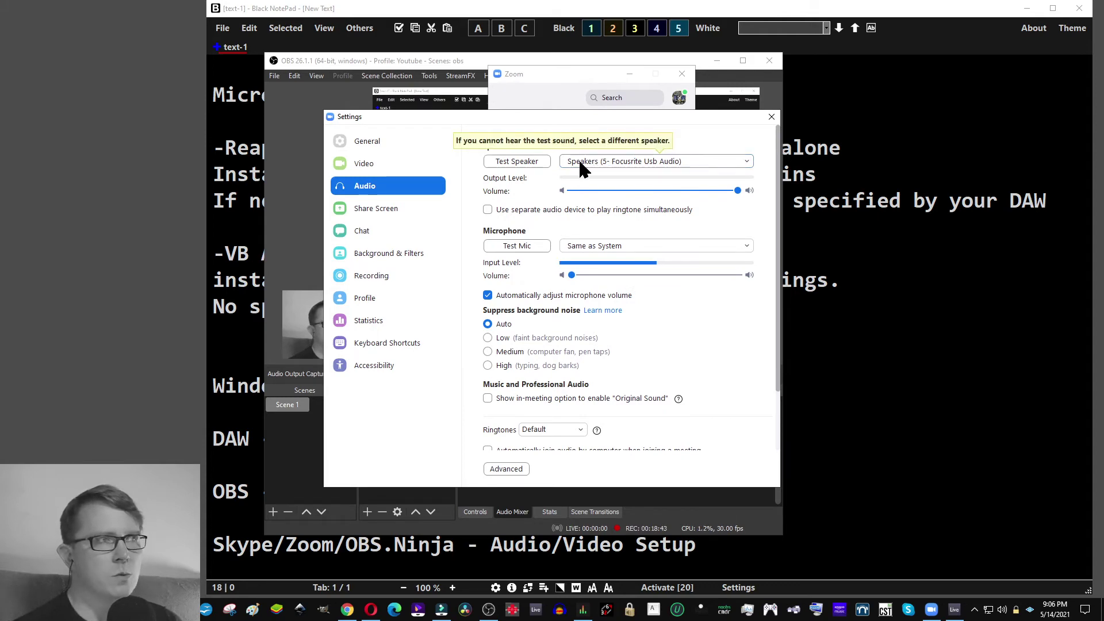
left_click(516, 161)
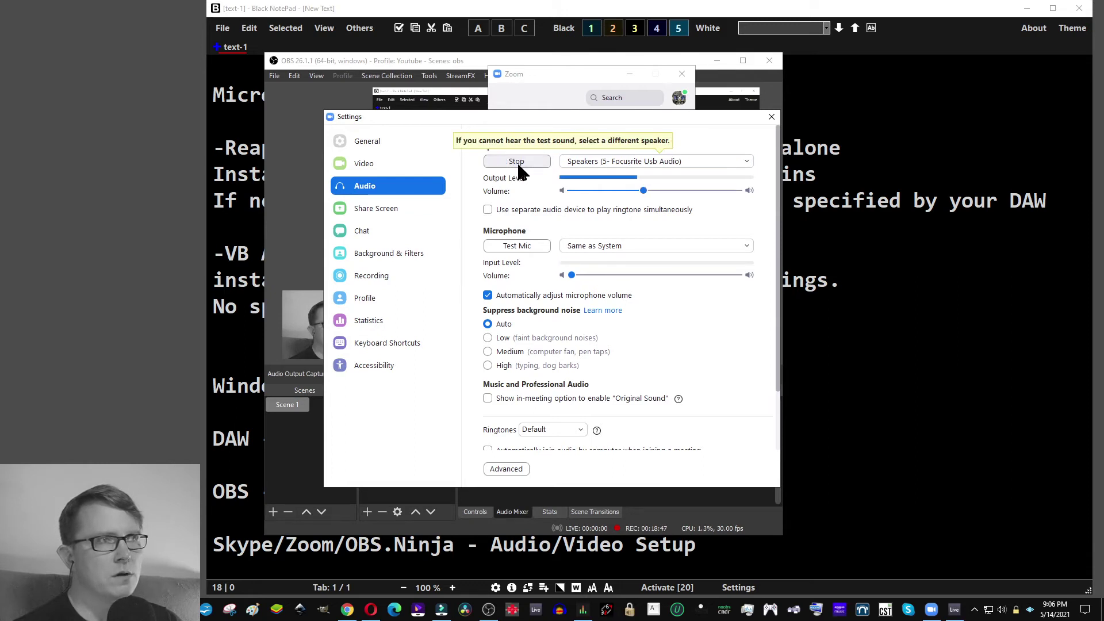
left_click(517, 161)
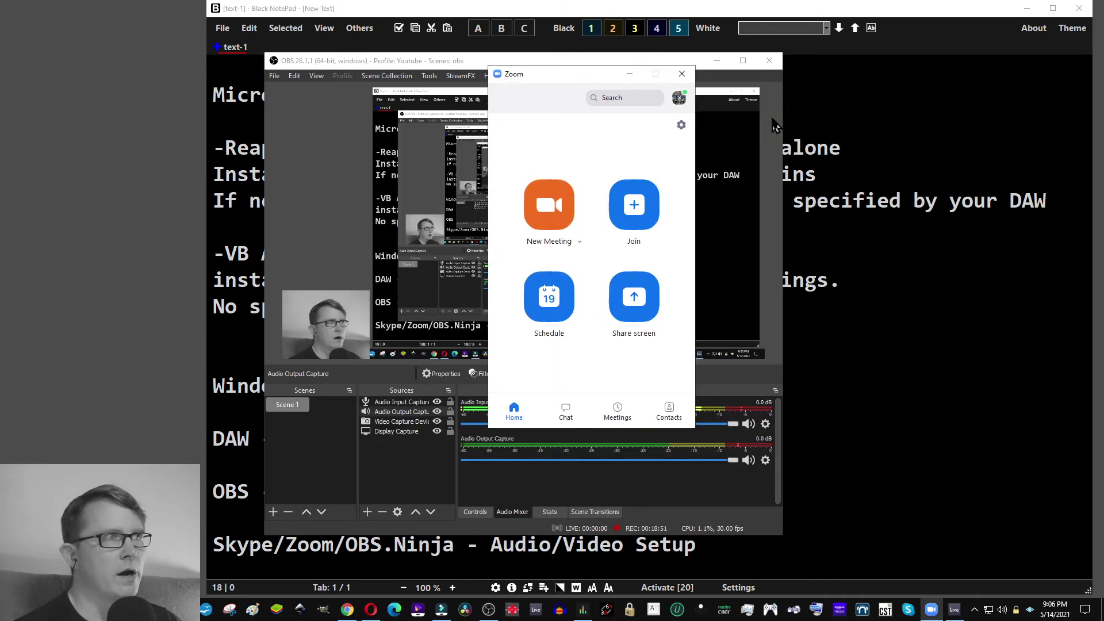
Close the Zoom window and bring the OBS.Ninja page in Opera to the front
left_click(771, 117)
left_click(682, 74)
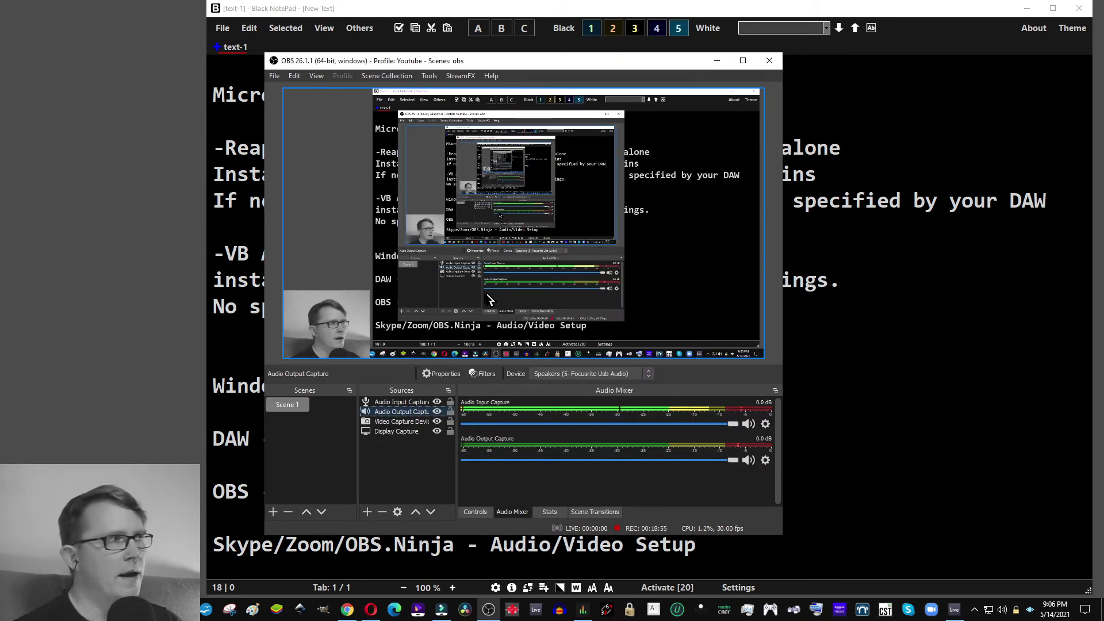
left_click(371, 613)
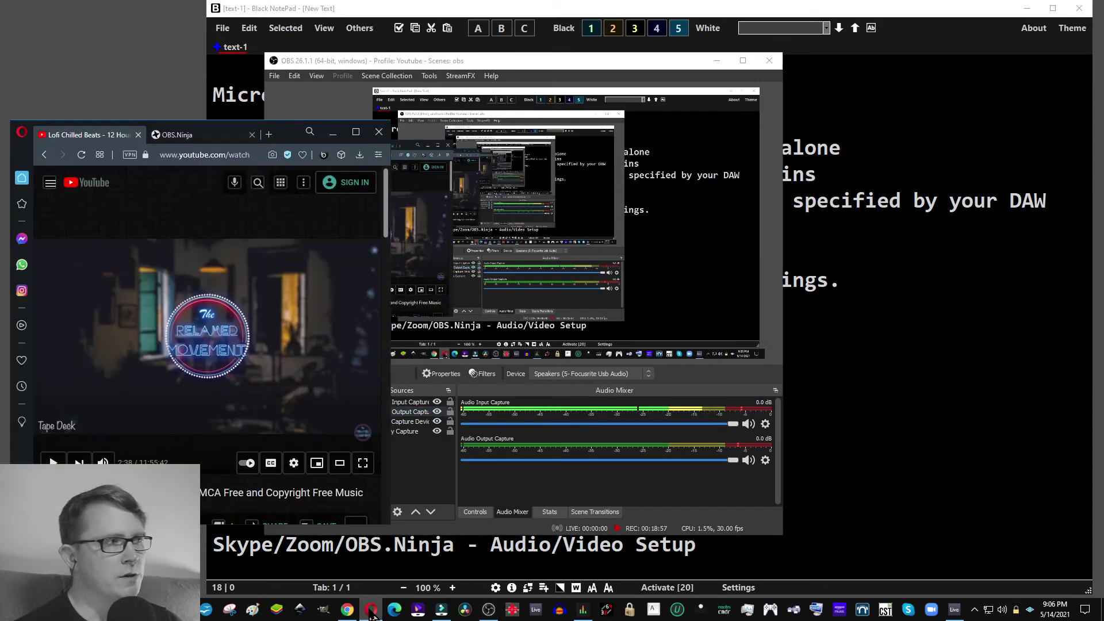
left_click(172, 141)
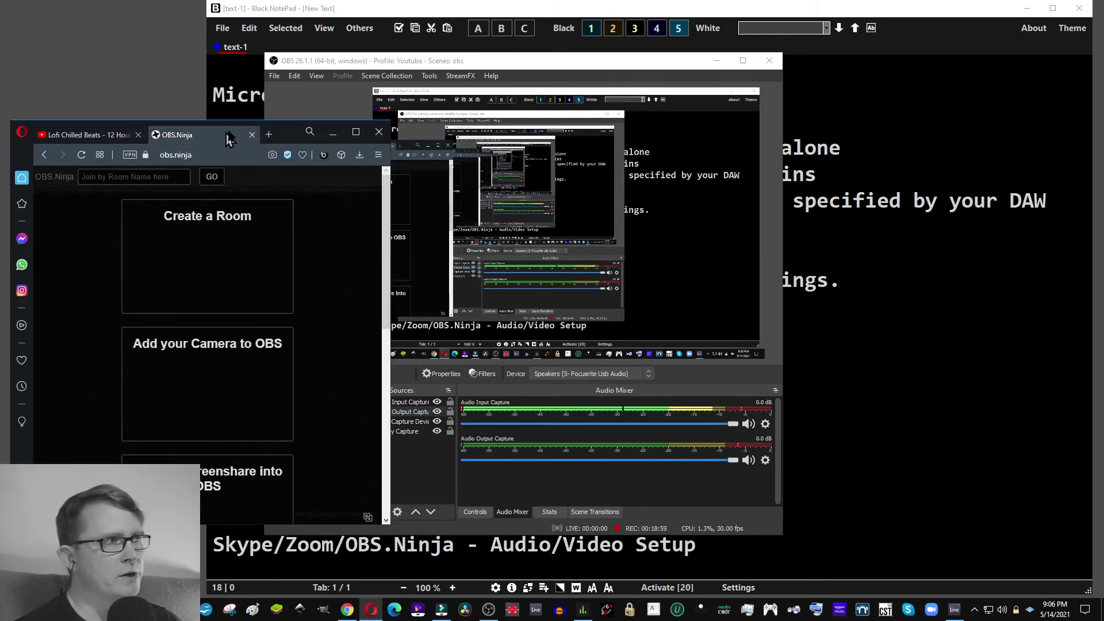
left_click(281, 120)
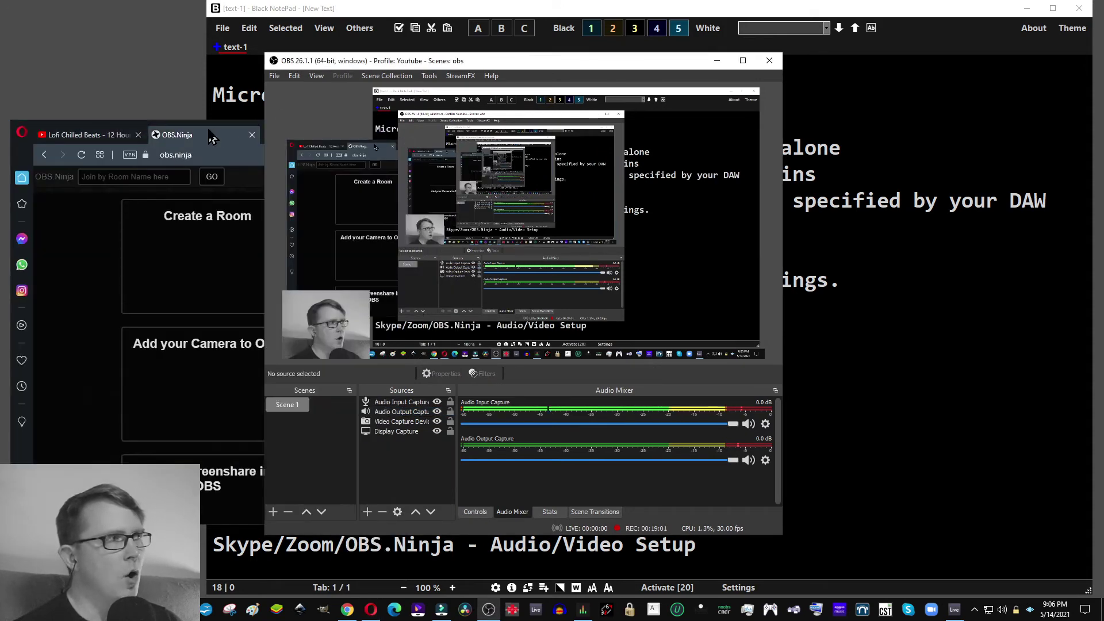
left_click(282, 127)
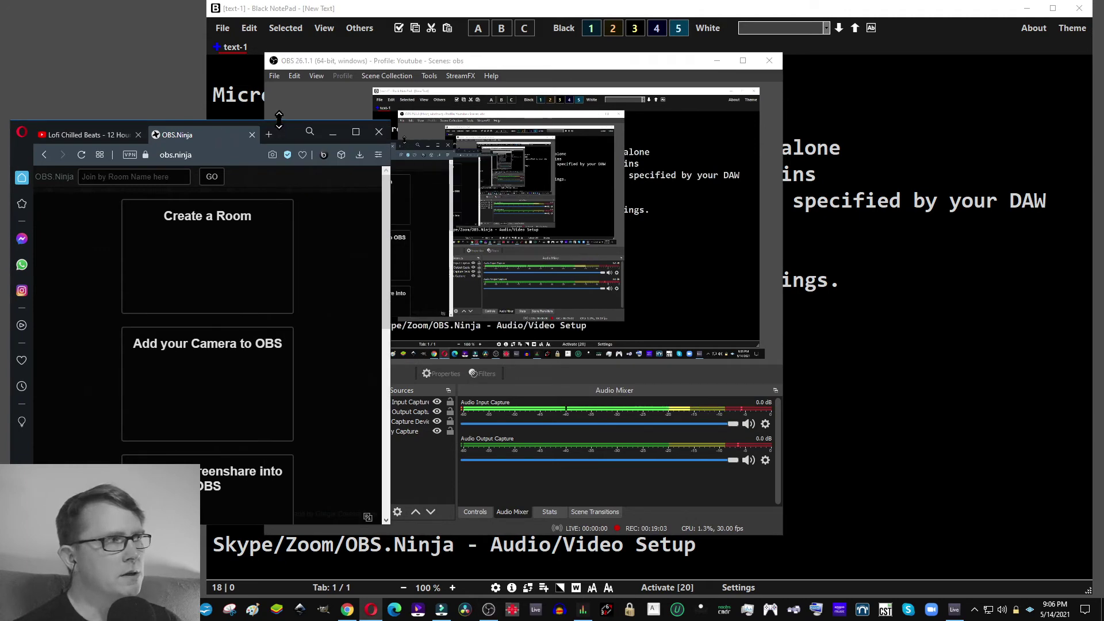
Minimize OBS, then move and enlarge the OBS.Ninja browser window over the notes so all four main options are visible
left_click_drag(282, 131, 282, 36)
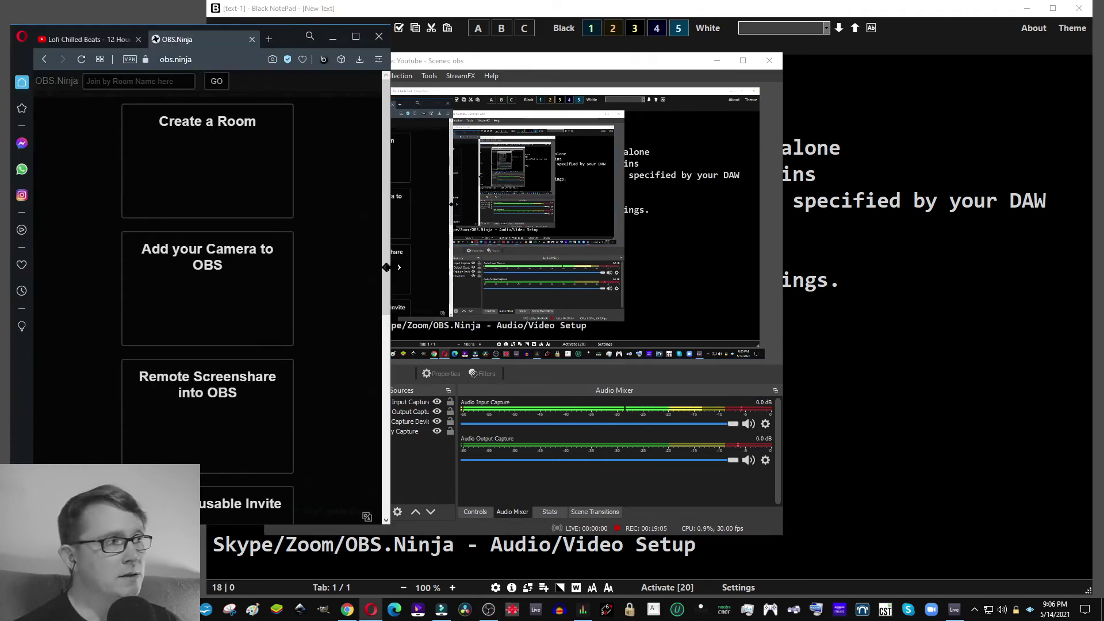
left_click_drag(390, 259, 566, 262)
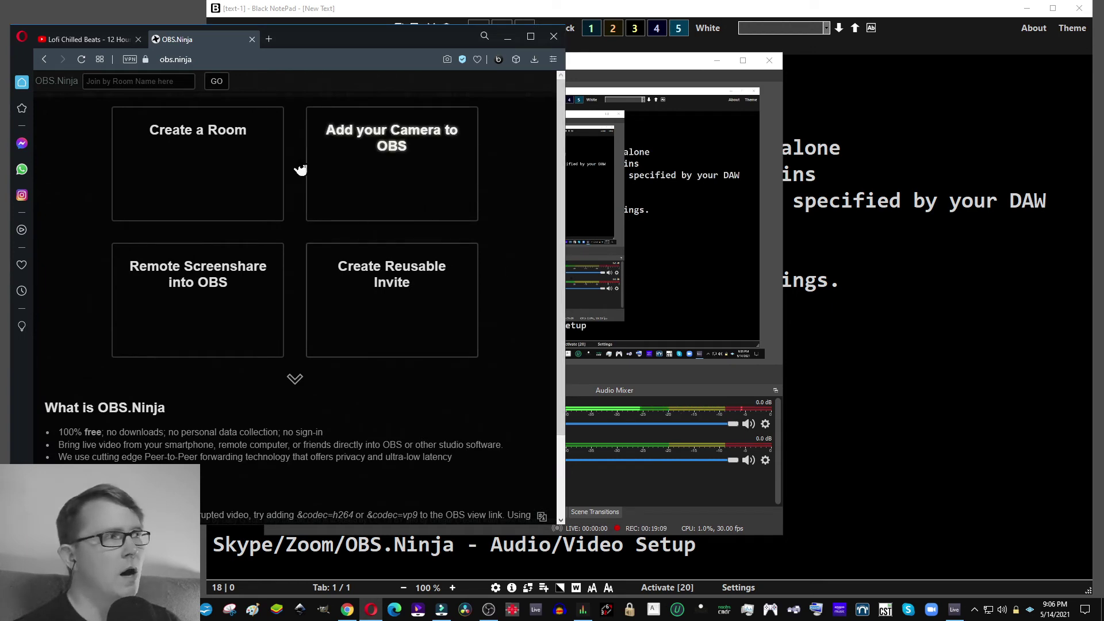
left_click_drag(352, 46, 701, 65)
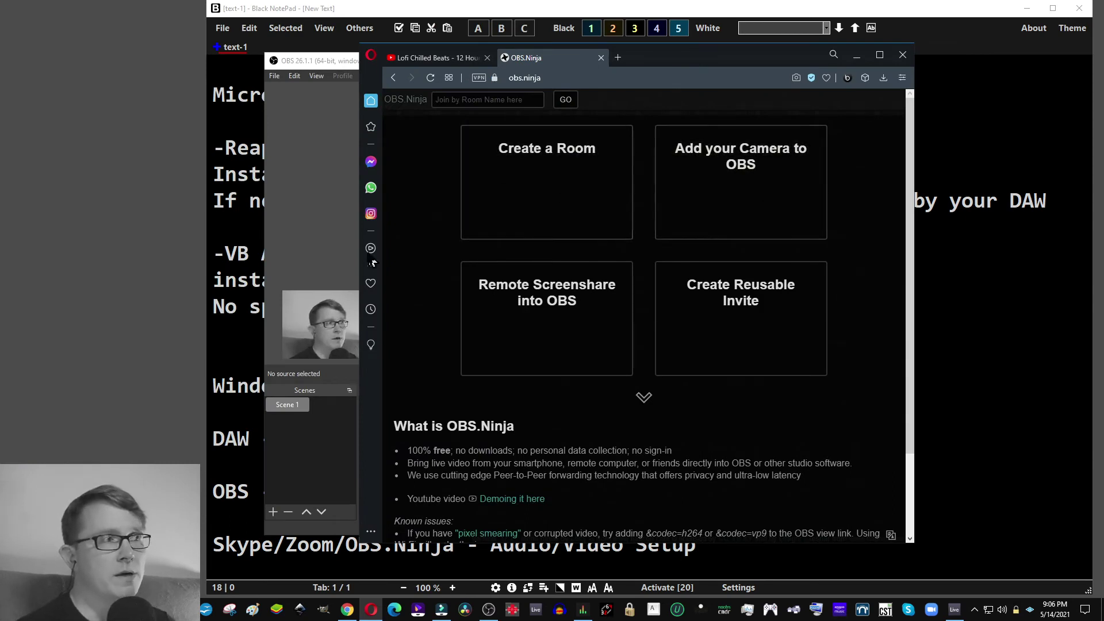
left_click(322, 60)
left_click(715, 61)
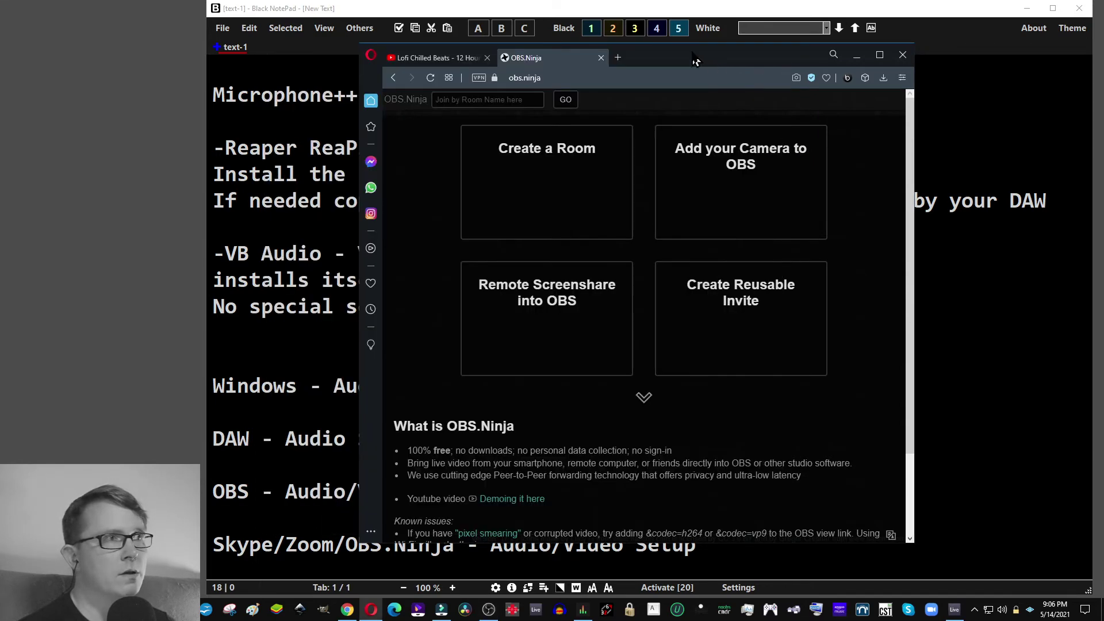
left_click_drag(695, 60, 636, 45)
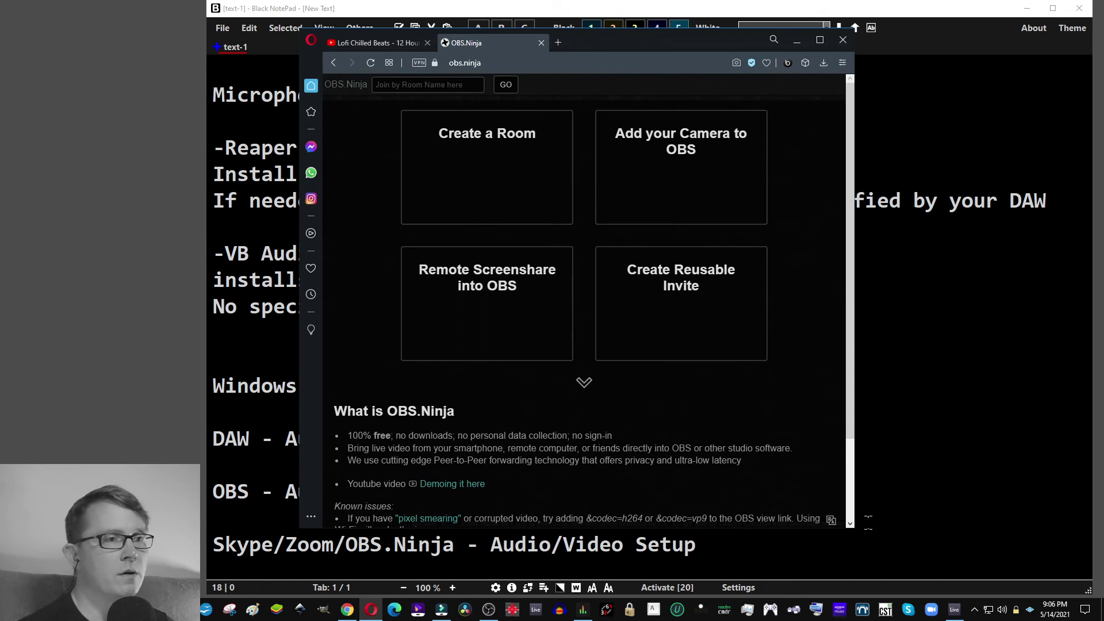
left_click_drag(854, 529, 904, 574)
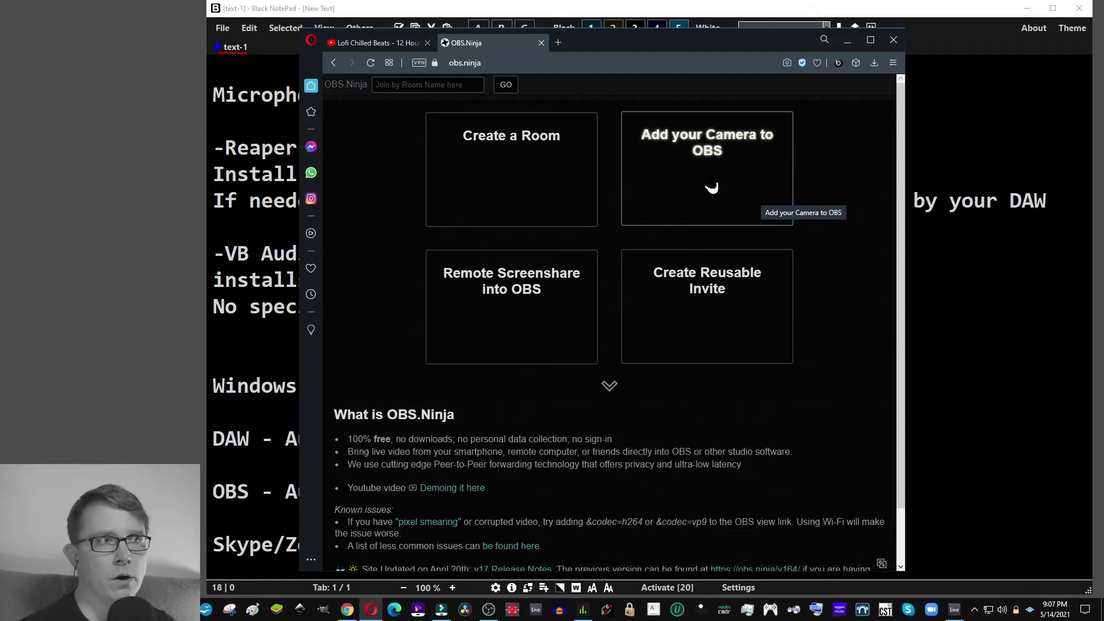
In Add your Camera to OBS, select OBS Virtual Camera as video source and Default - CABLE Output (VB-Audio Virtual Cable) as audio source
left_click(711, 188)
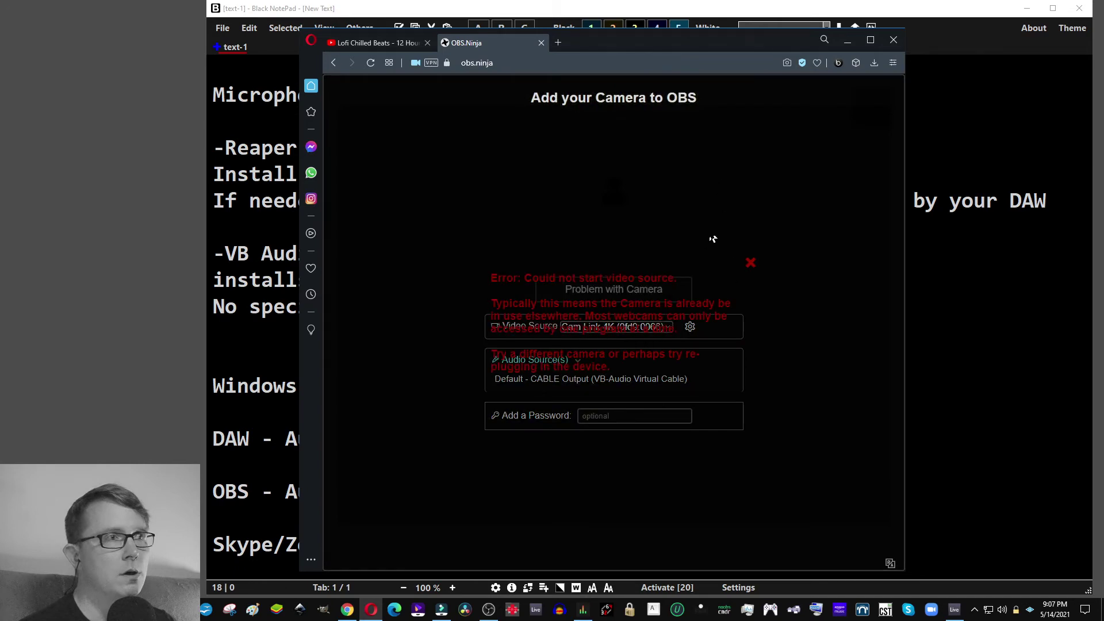
left_click(751, 262)
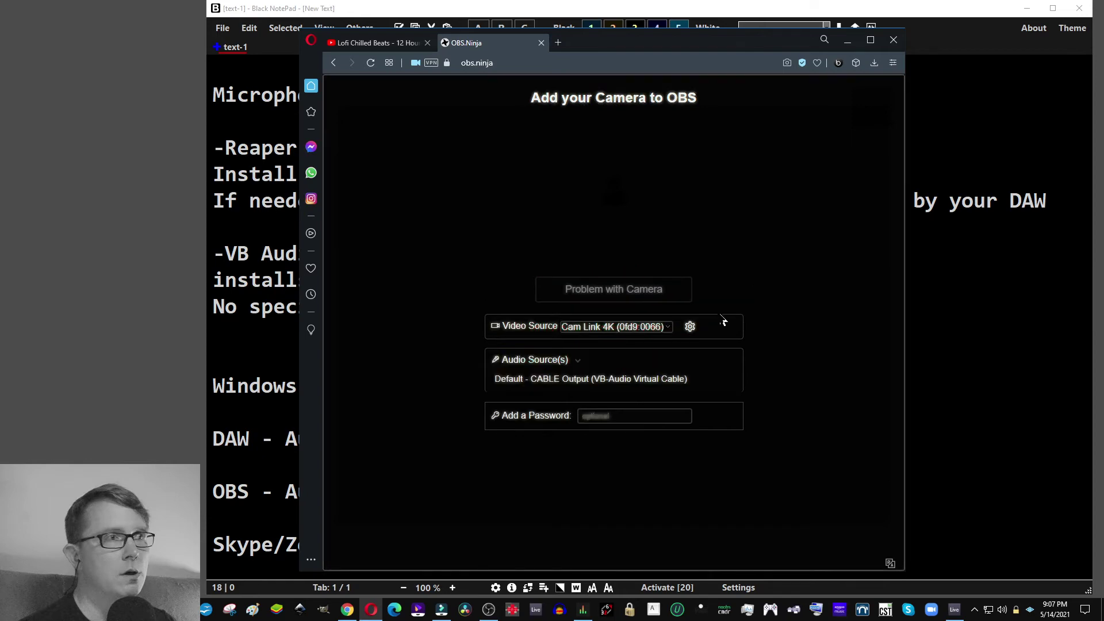
left_click(653, 328)
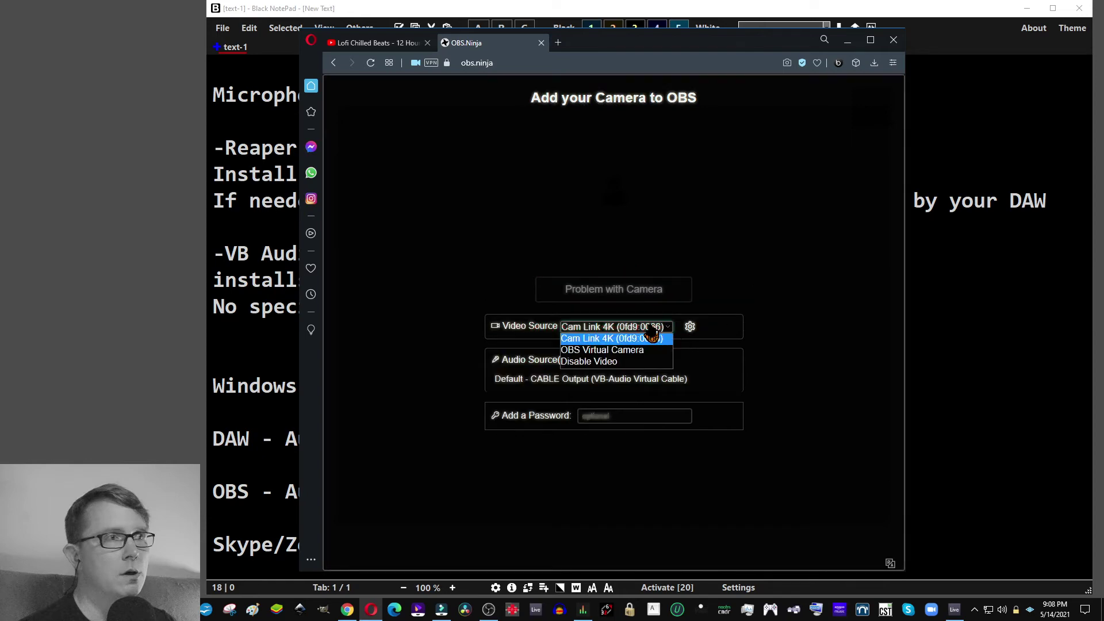
left_click(632, 352)
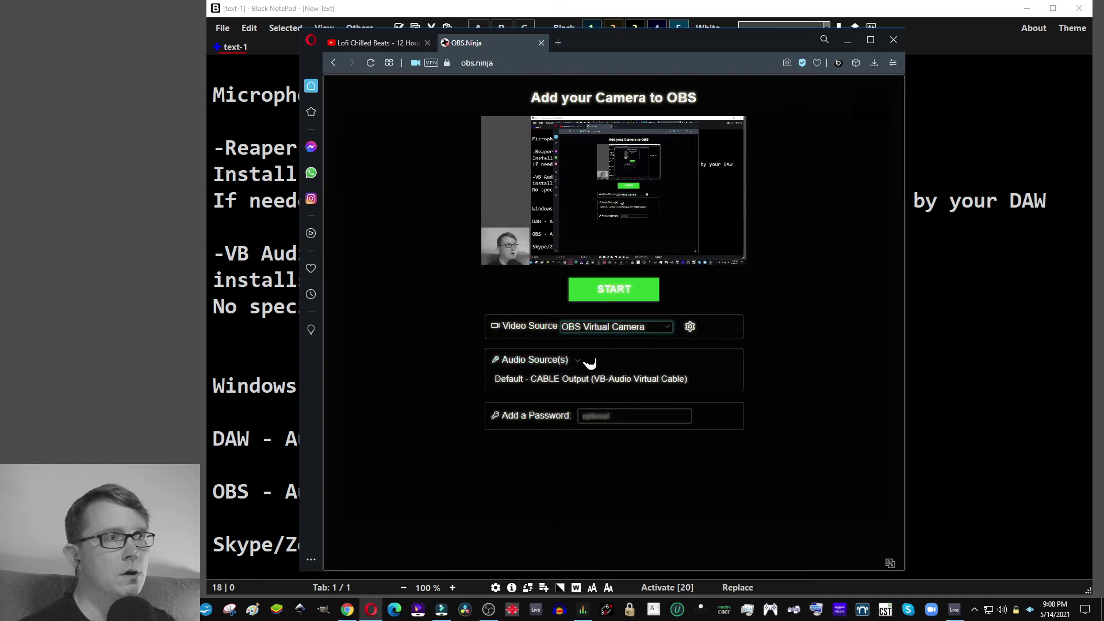
left_click(572, 373)
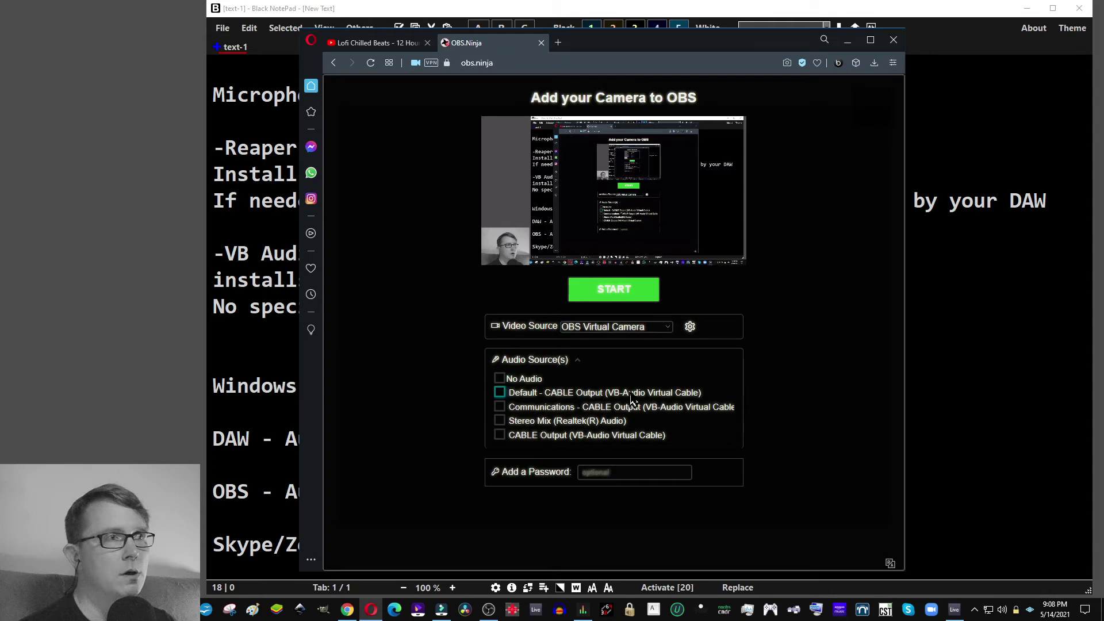
left_click(500, 394)
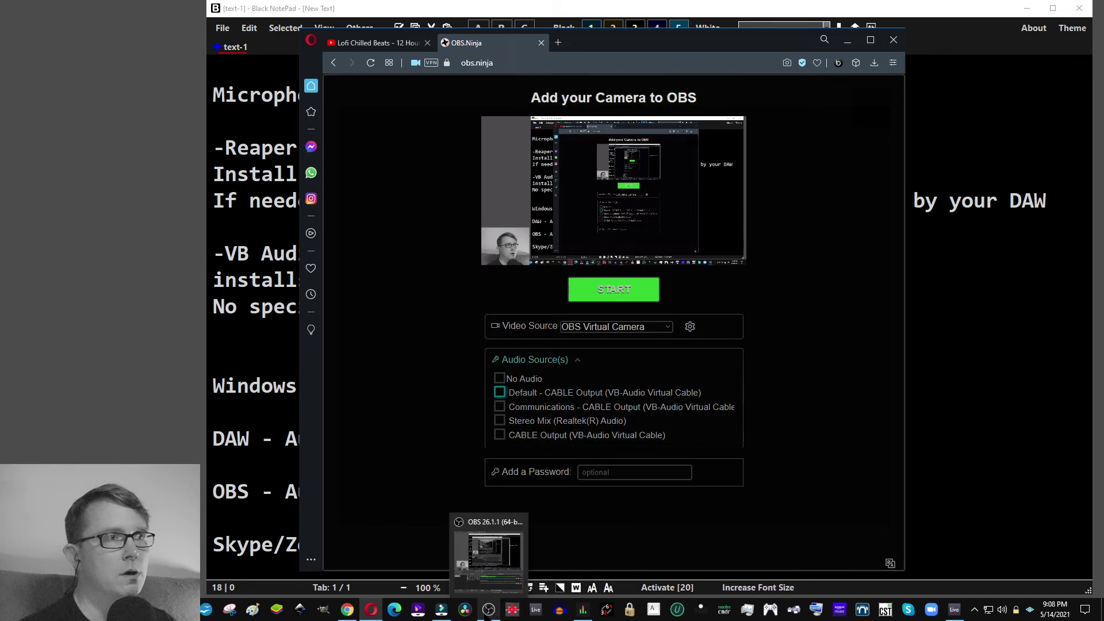
Switch to OBS, review the Video Capture Device source's properties, and minimize OBS again
left_click(488, 609)
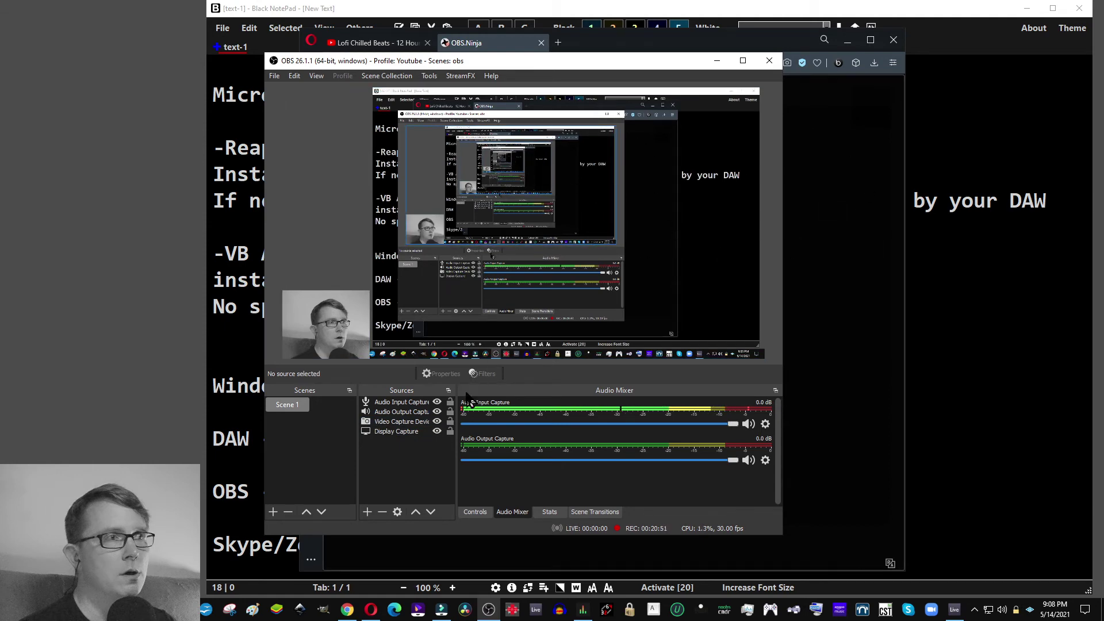
double_click(394, 422)
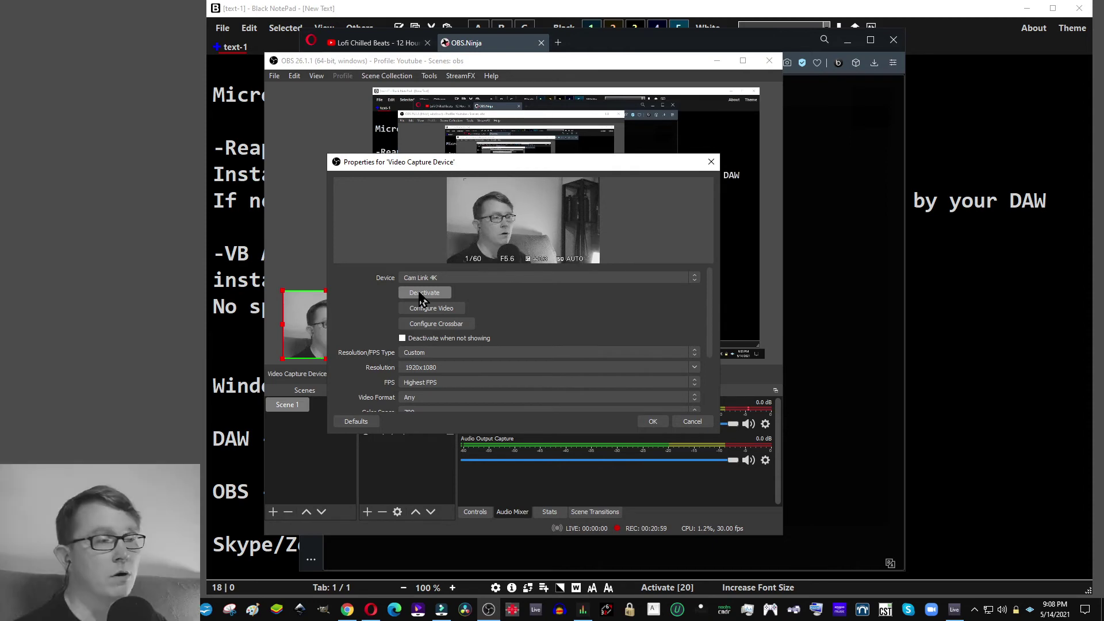
left_click(652, 421)
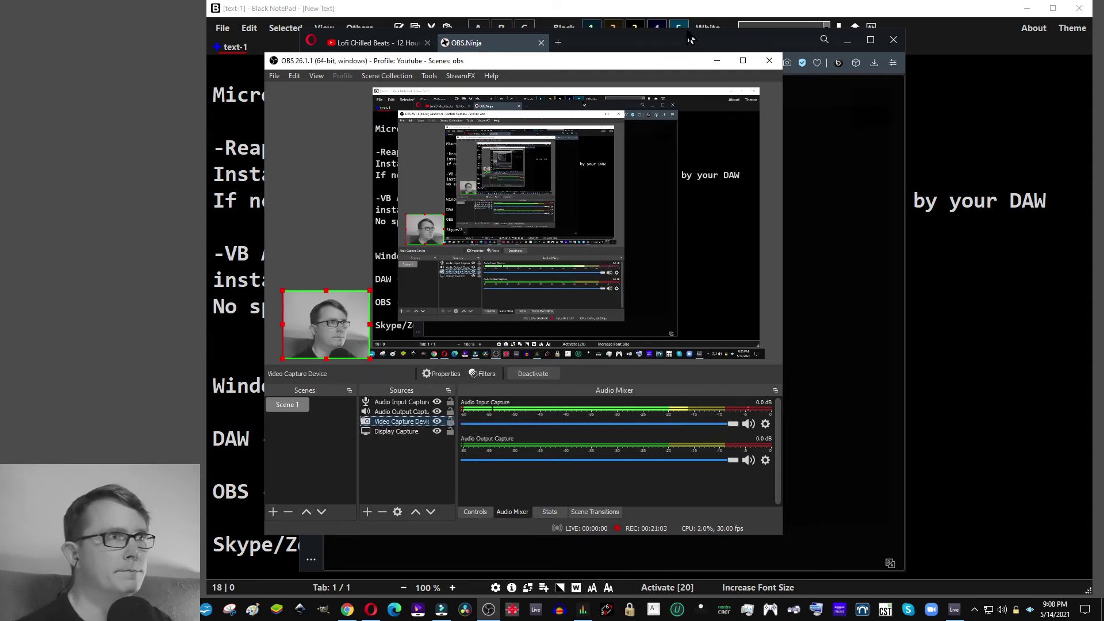
left_click(717, 60)
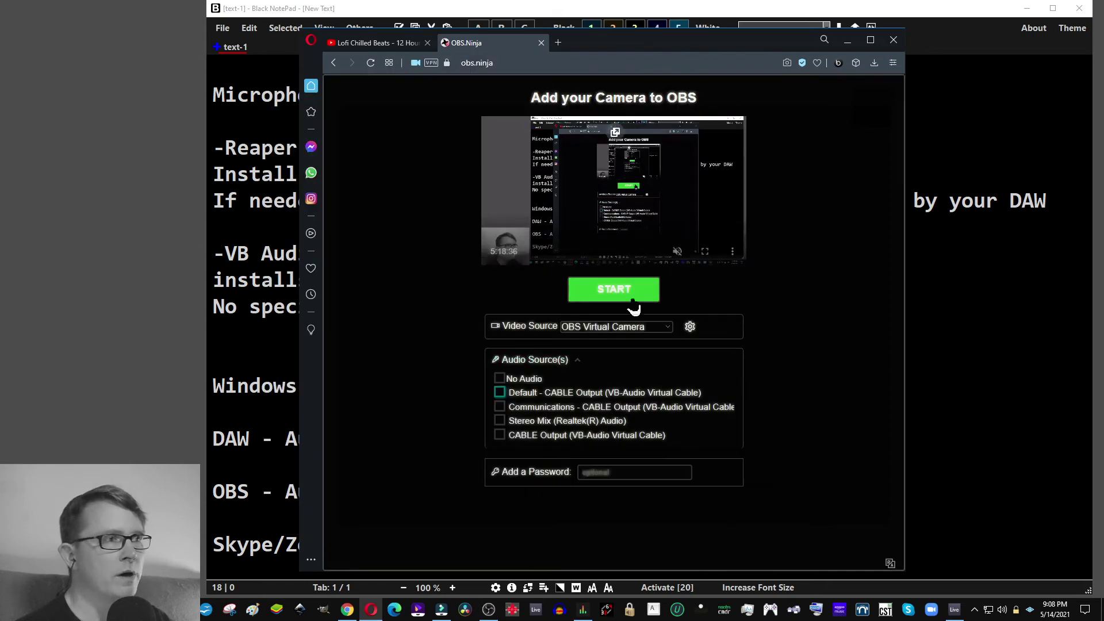
Leave the camera setup, create an OBS.Ninja room named kjgasdkjaskdjg without a password, and enter its control center
left_click(870, 107)
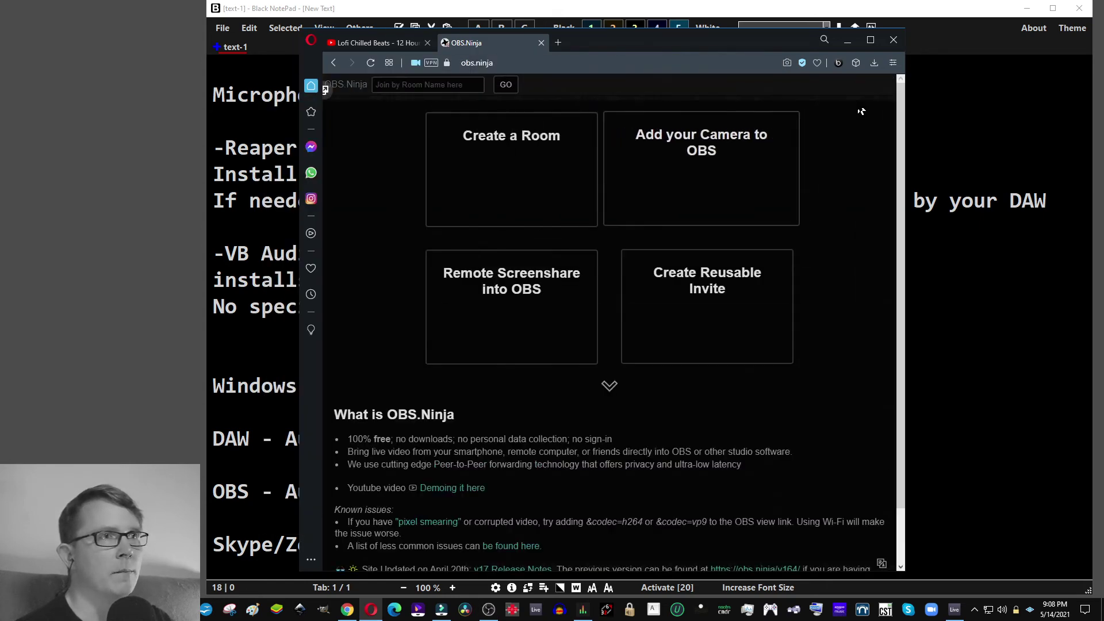
left_click(501, 178)
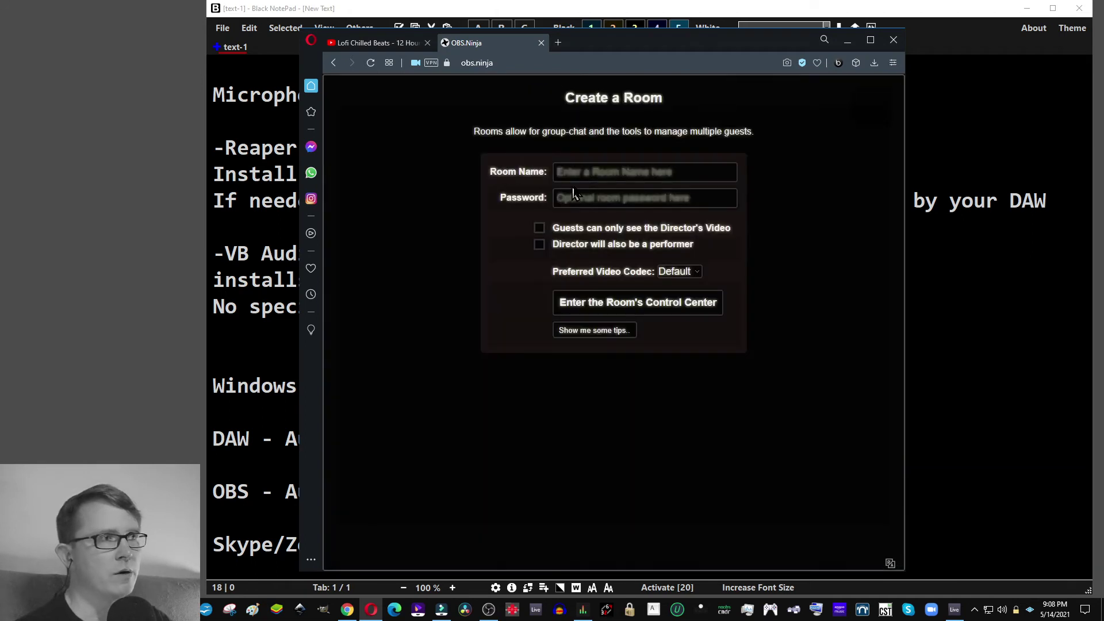
type("kjgasdkjaskdjg")
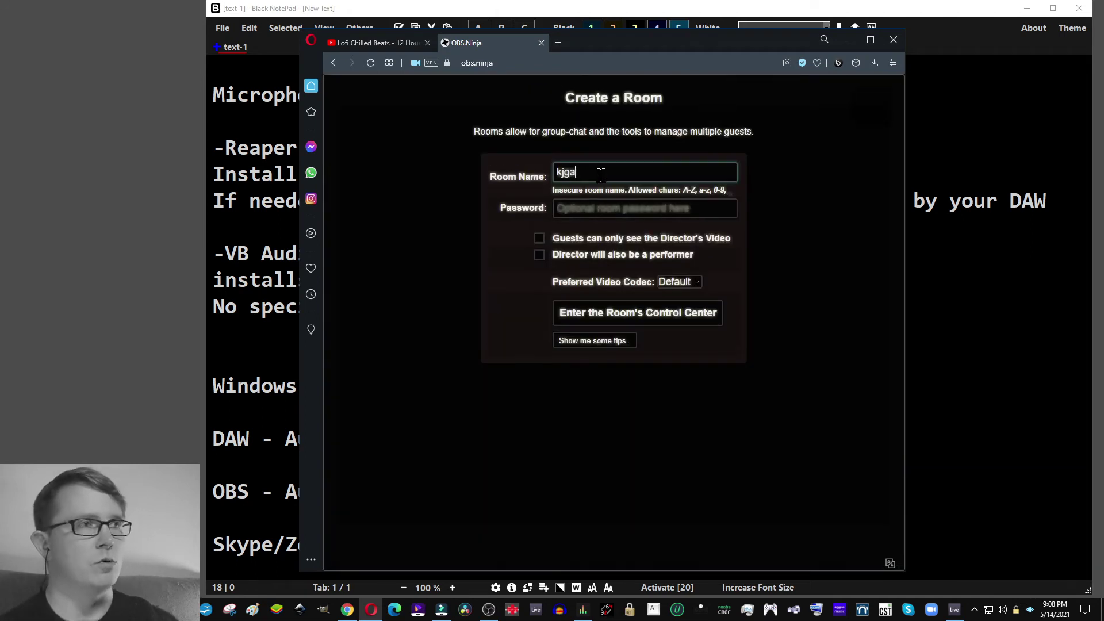
left_click(617, 213)
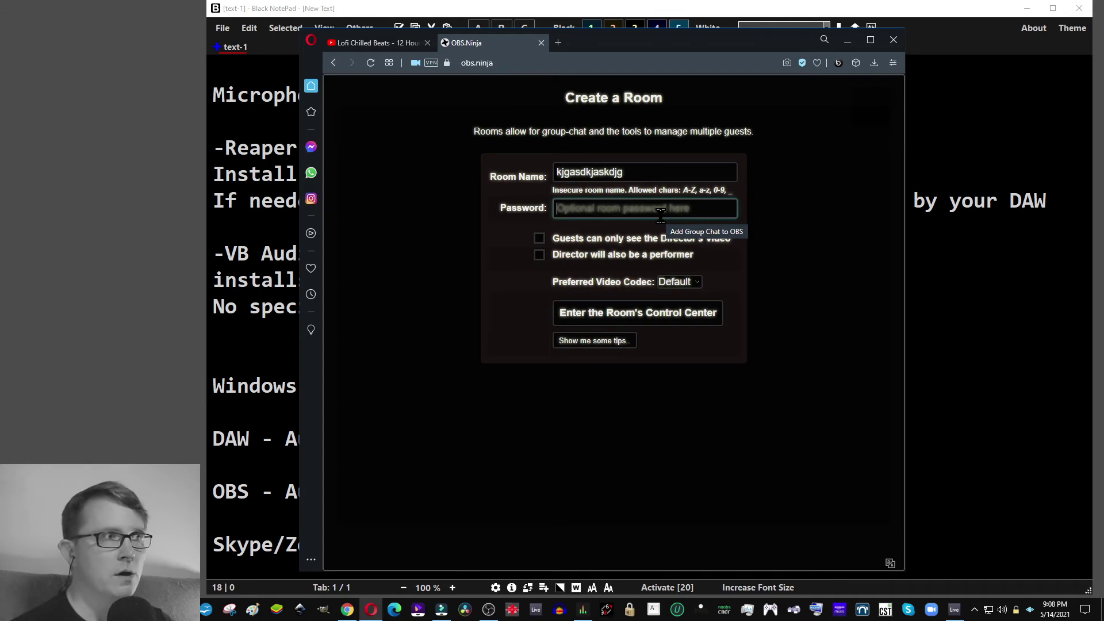
left_click(608, 320)
Look over the room's control center and select the guest invite link's text
scroll(586, 305, "down", 3)
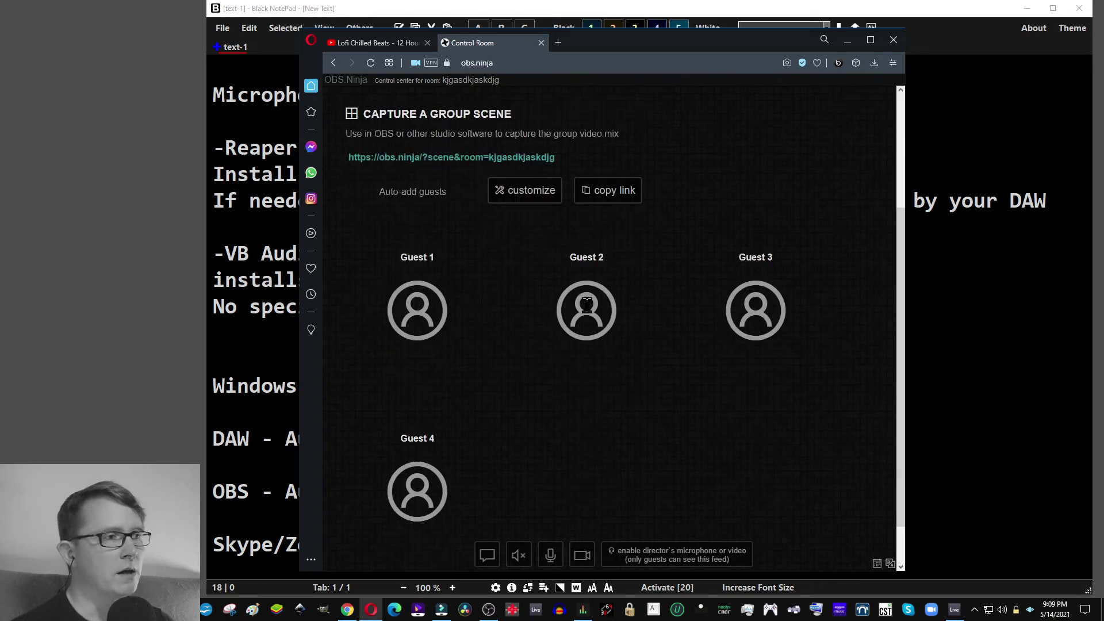
scroll(587, 305, "up", 3)
scroll(587, 305, "down", 4)
scroll(587, 305, "up", 4)
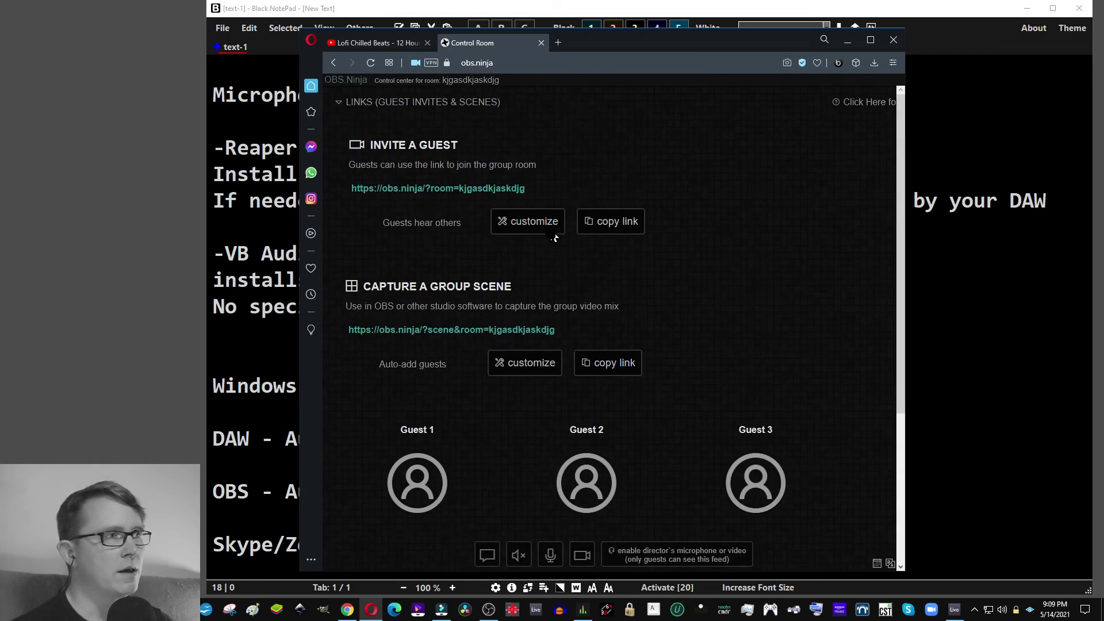
left_click_drag(541, 197, 351, 188)
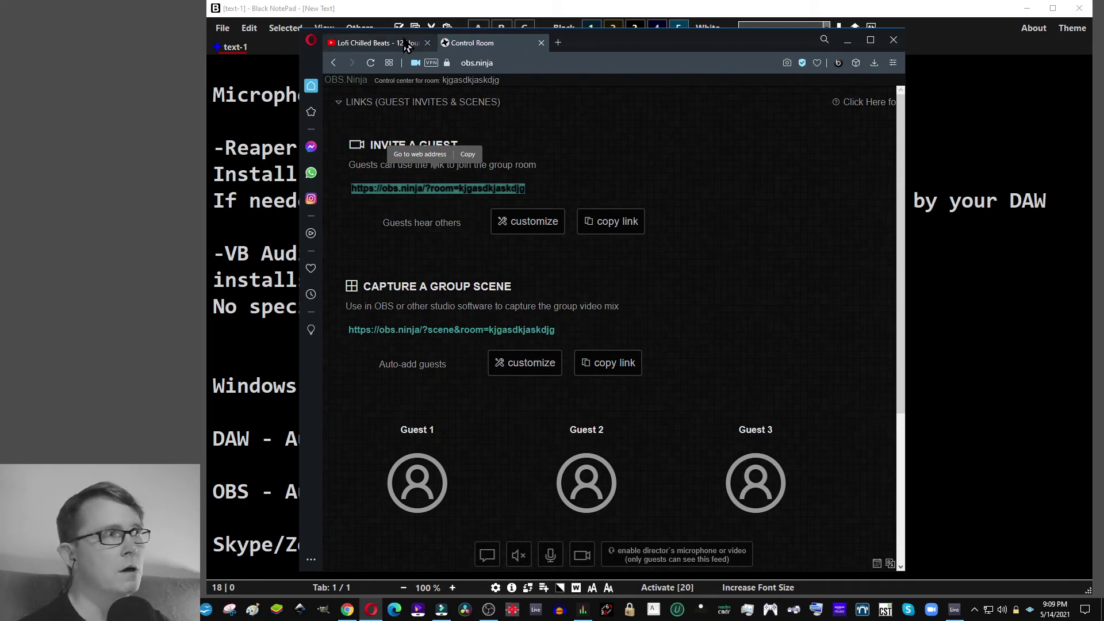
Show the YouTube music tab, then minimize the browser and return to the notes
left_click(372, 50)
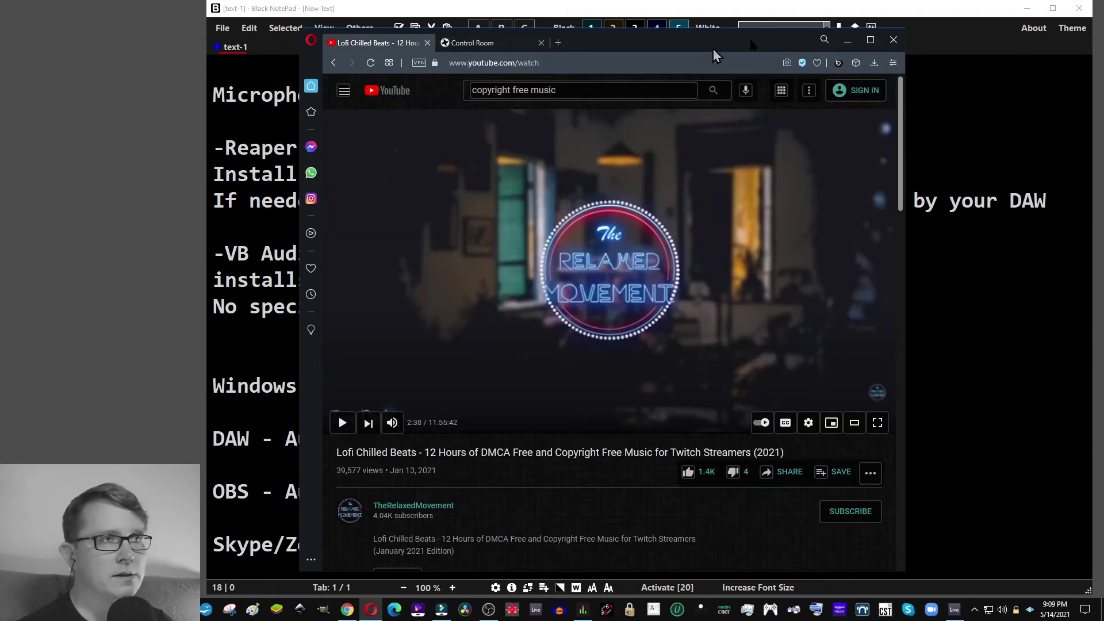
left_click(849, 42)
left_click(873, 83)
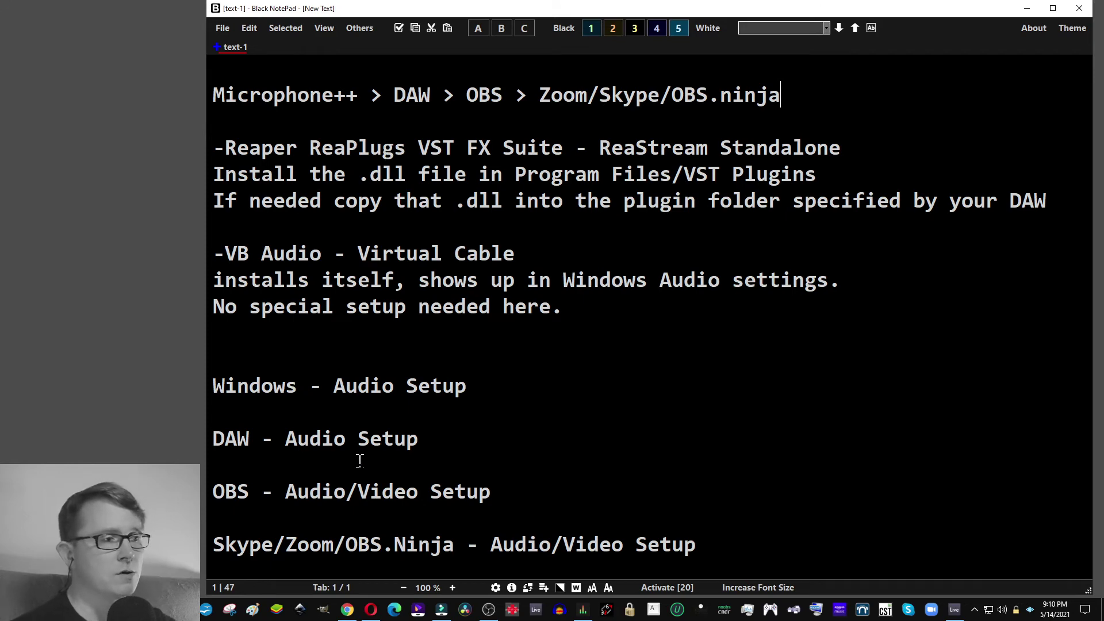
Switch to Ableton Live, unfold the EVERYTHING group, and move the ReaStream window off the tracks
left_click(953, 615)
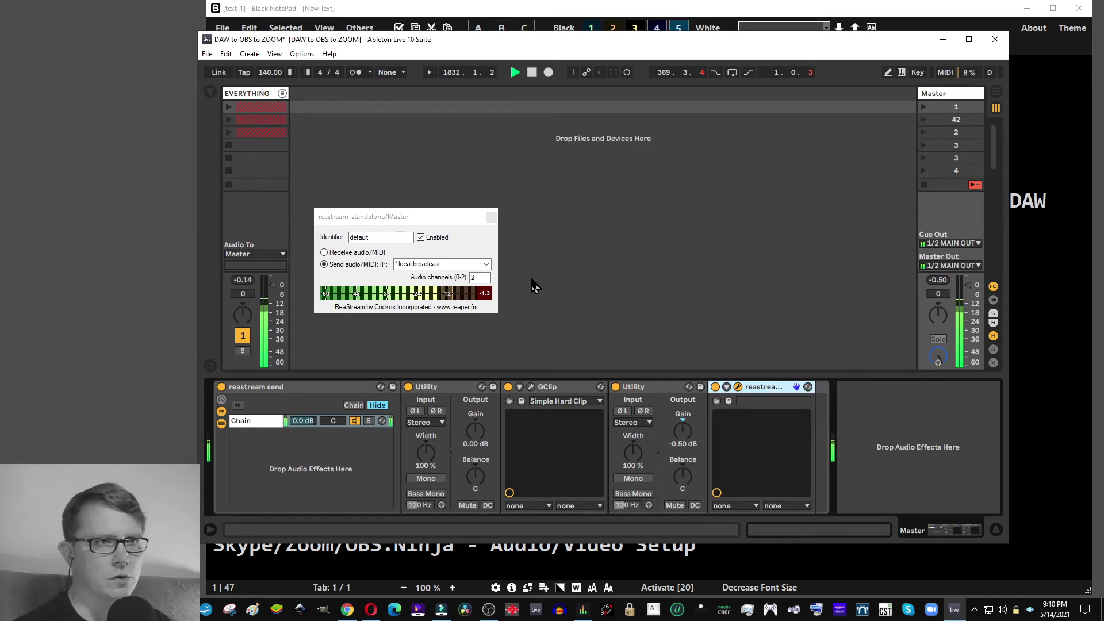
left_click(283, 94)
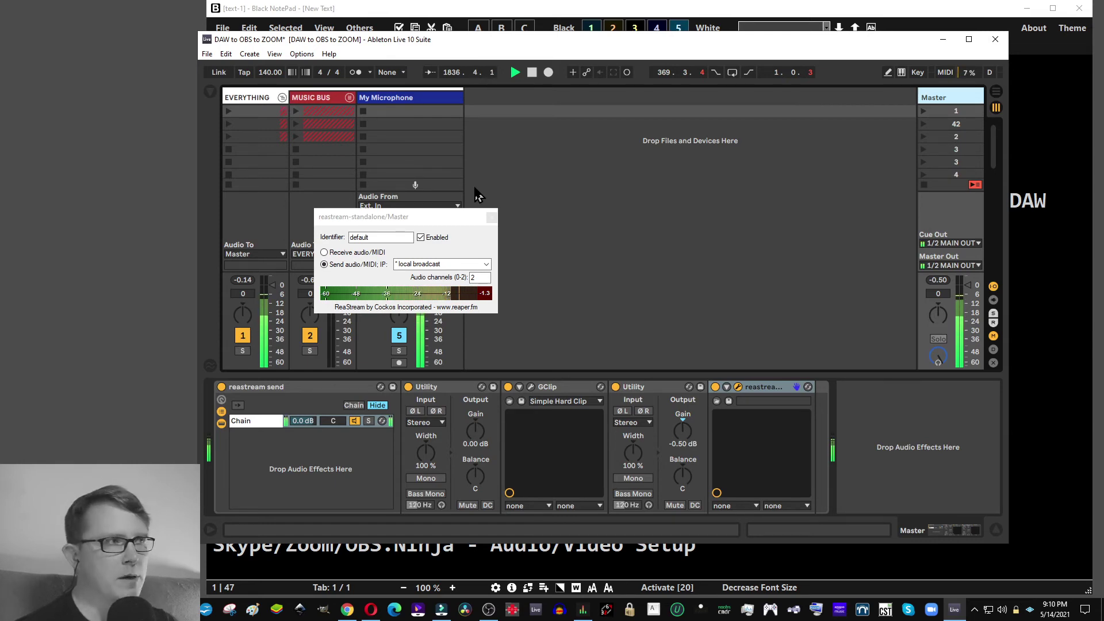
left_click_drag(439, 217, 195, 172)
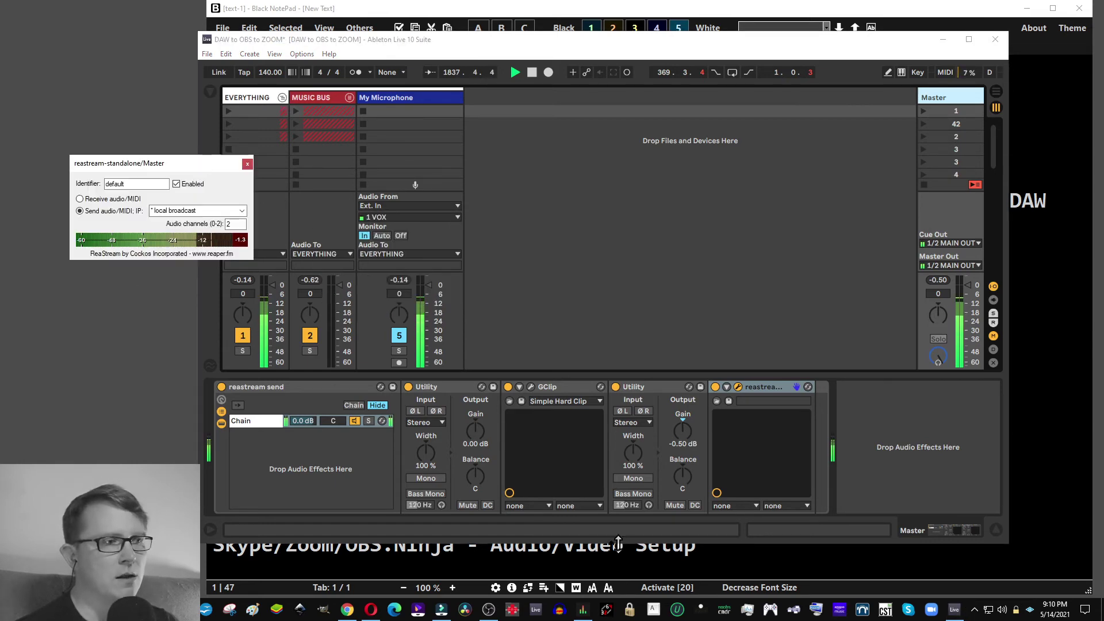
Check the Loopback 1-2 output routing in Focusrite Control and return to the ReaStream window in Ableton Live
left_click(583, 611)
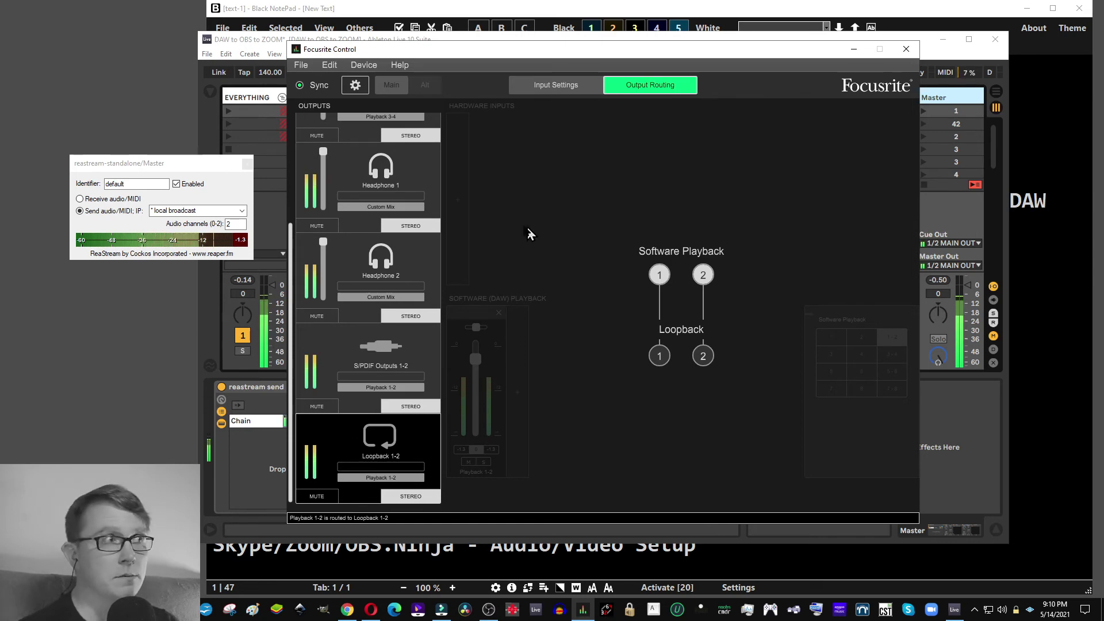
left_click(208, 160)
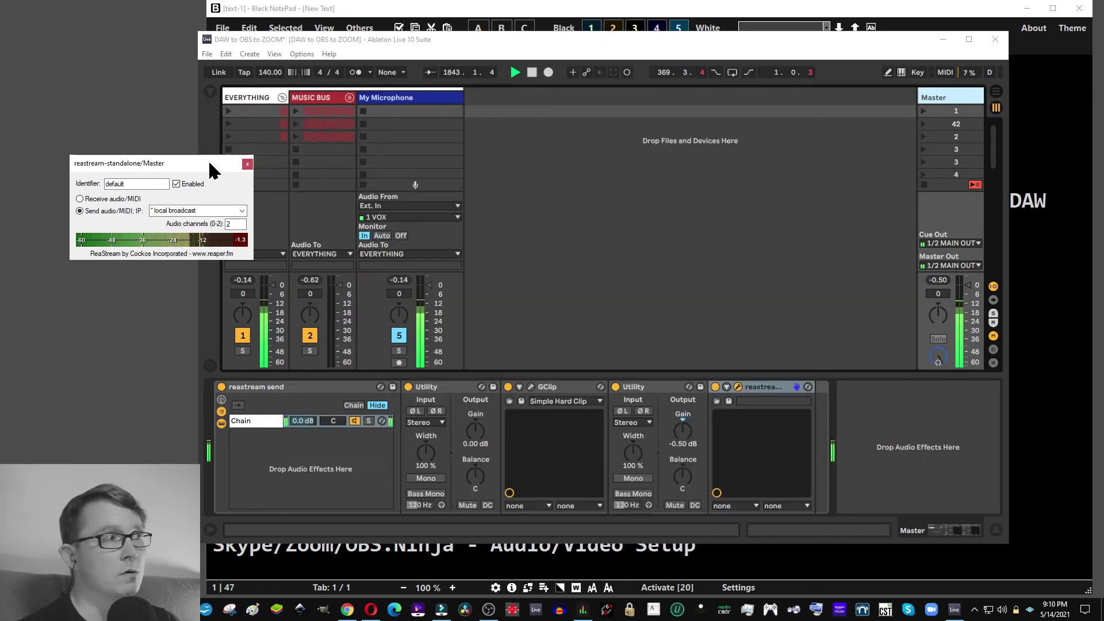
Close the ReaStream window and unfold the MUSIC BUS group to show its tracks
left_click(248, 164)
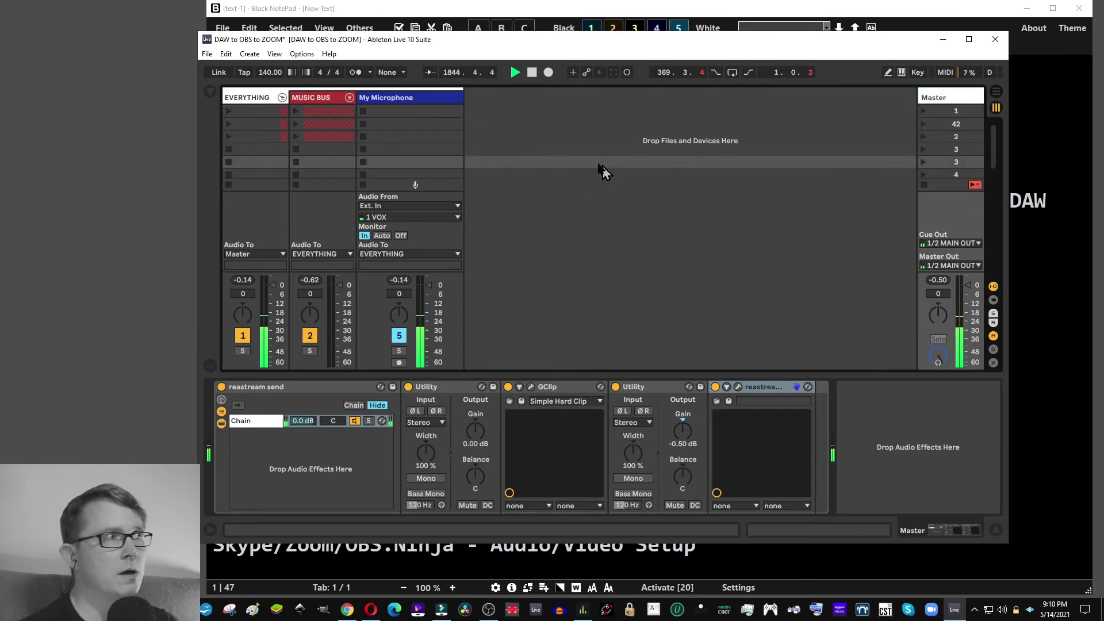
left_click_drag(469, 45, 402, 42)
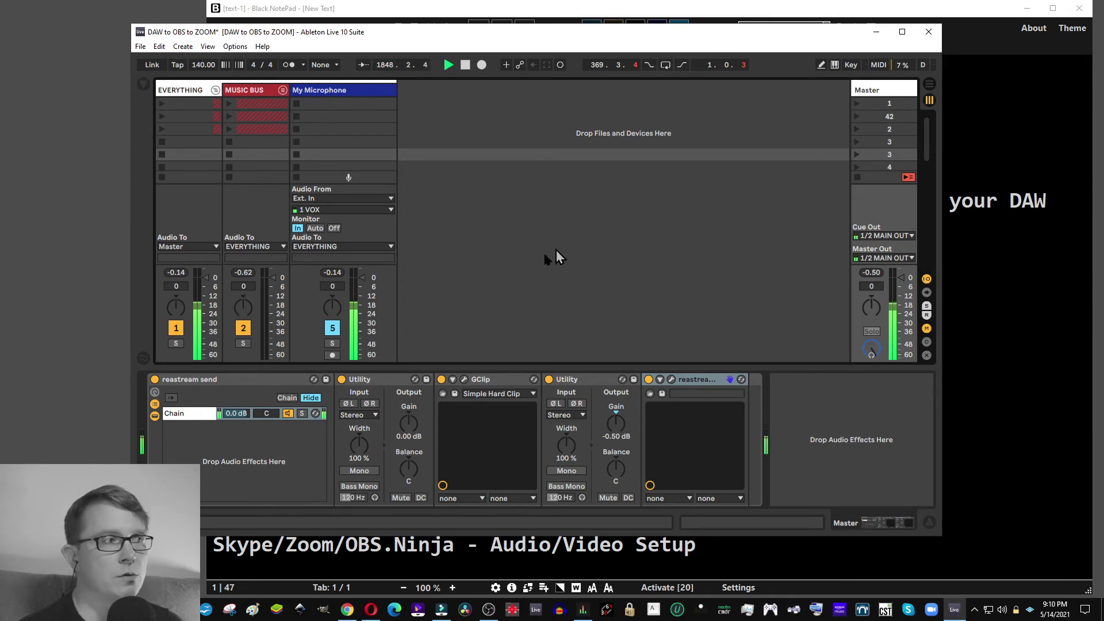
left_click(282, 91)
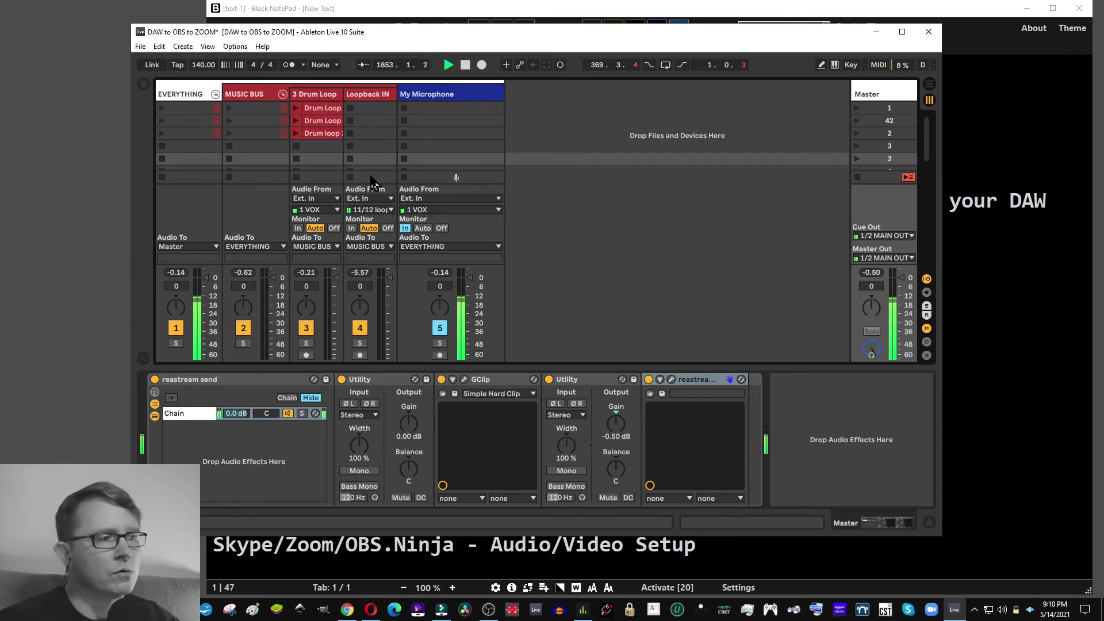
left_click(555, 612)
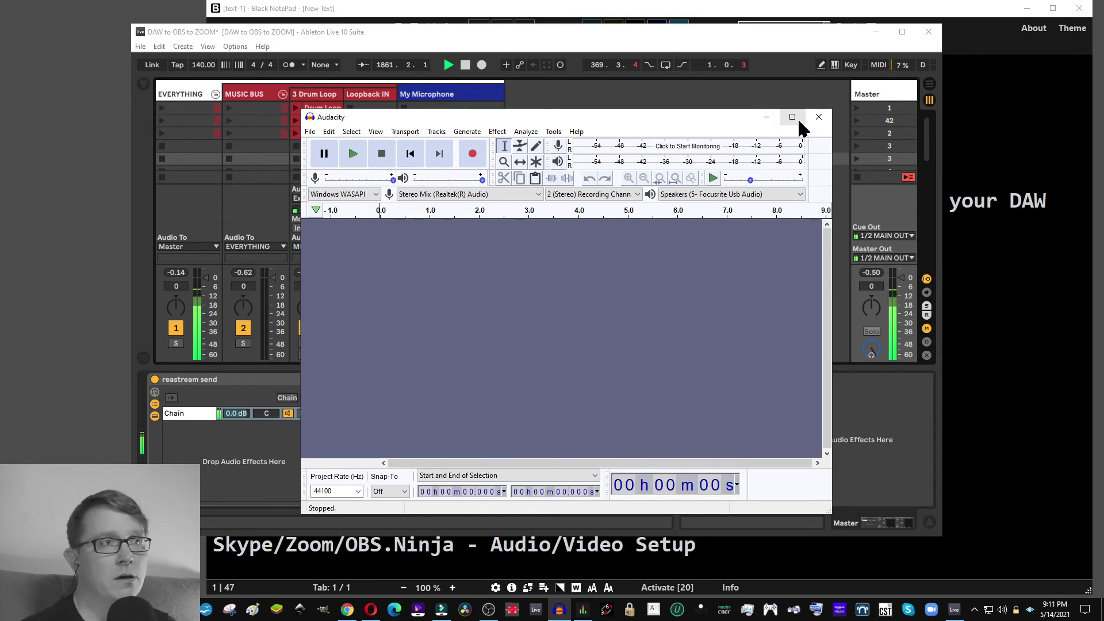
left_click(819, 117)
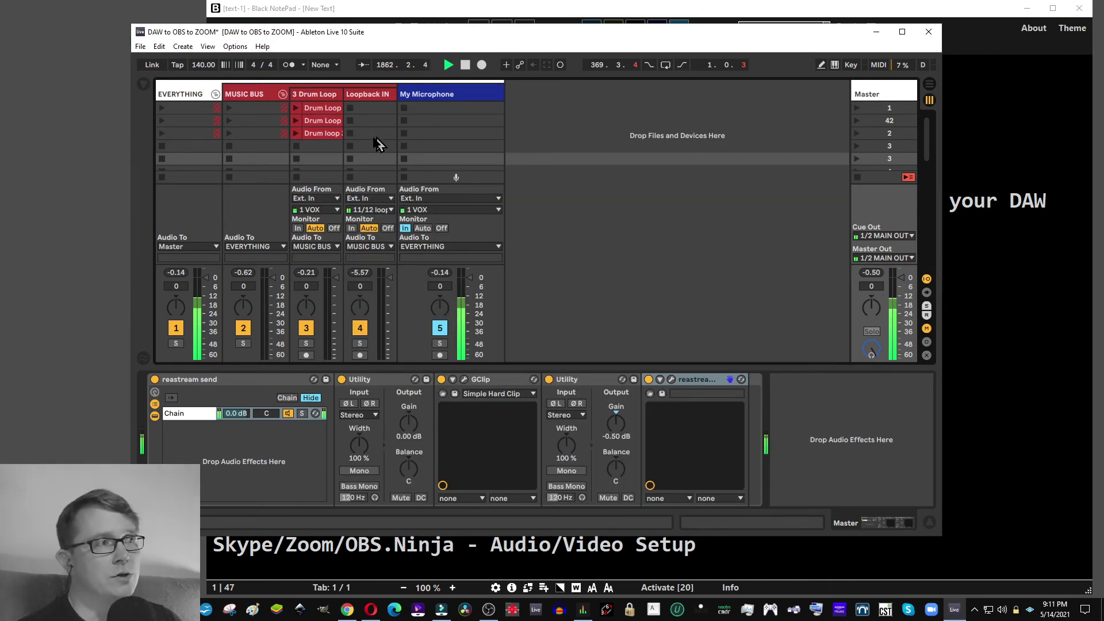
Show the MUSIC BUS devices, and play and stop the second clip on the 3 Drum Loop track
left_click(244, 94)
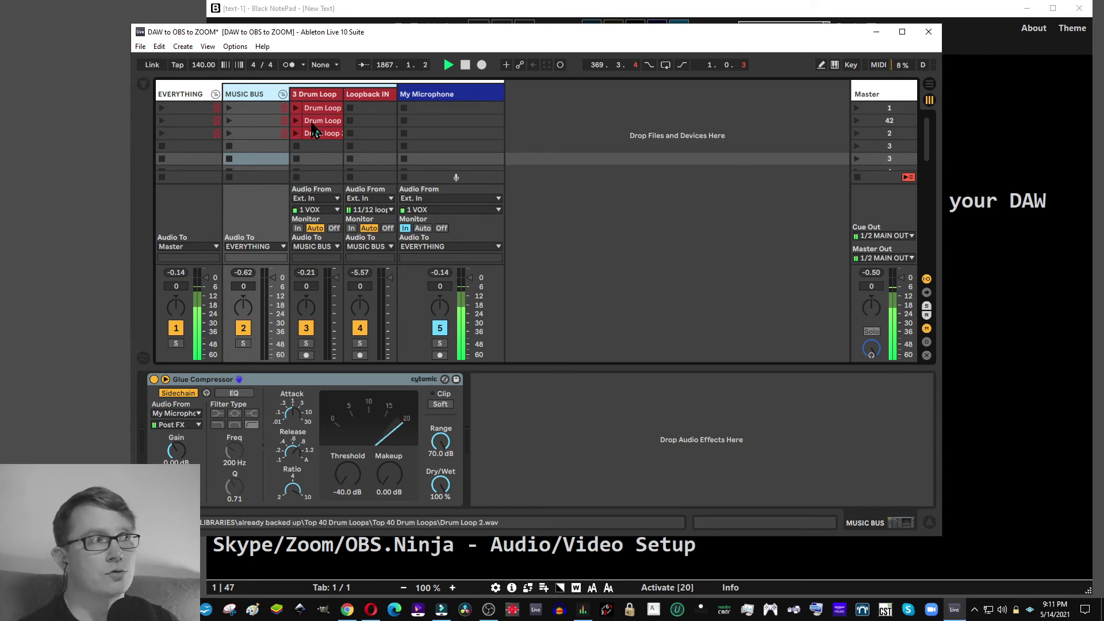
left_click(295, 120)
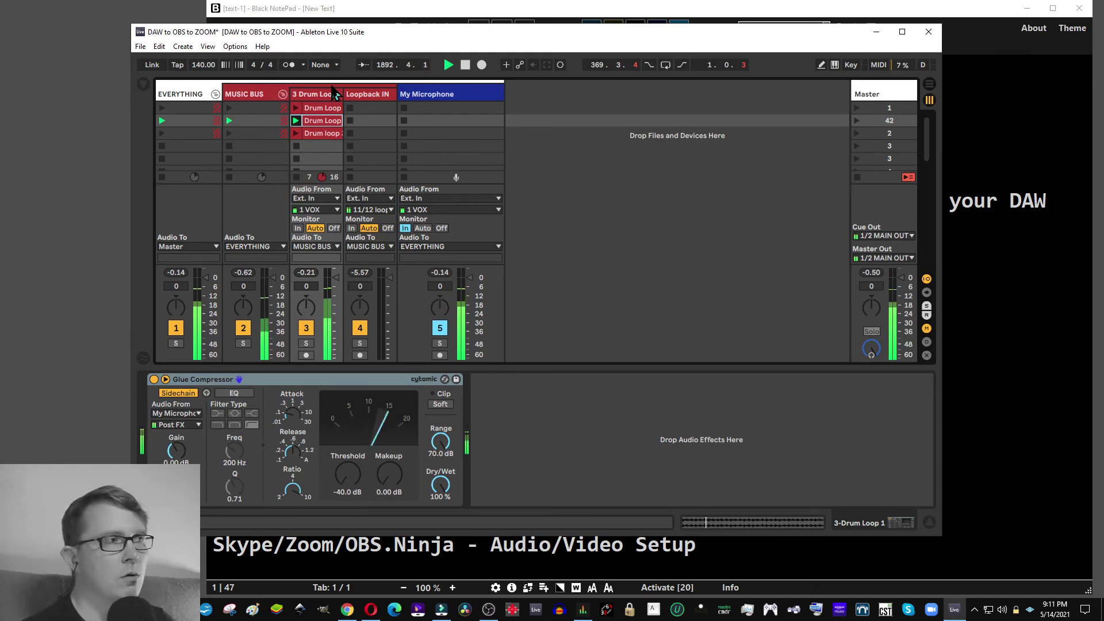
left_click(296, 177)
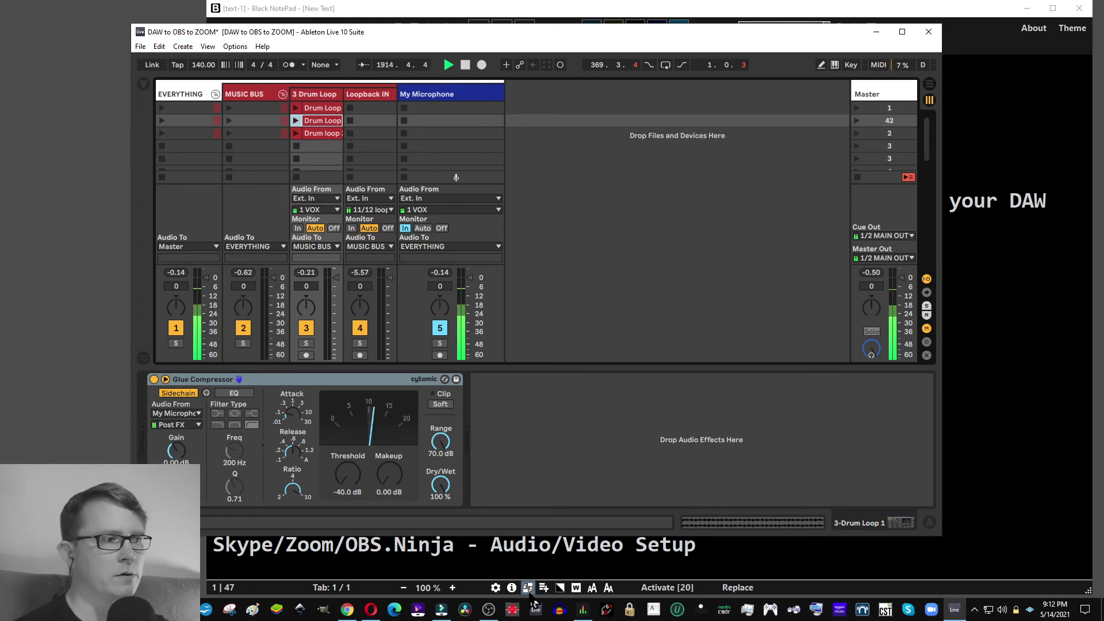
Check the 11/12 loopback stereo input in the audio preferences' input configuration, and close the preferences
mouse_move(488, 614)
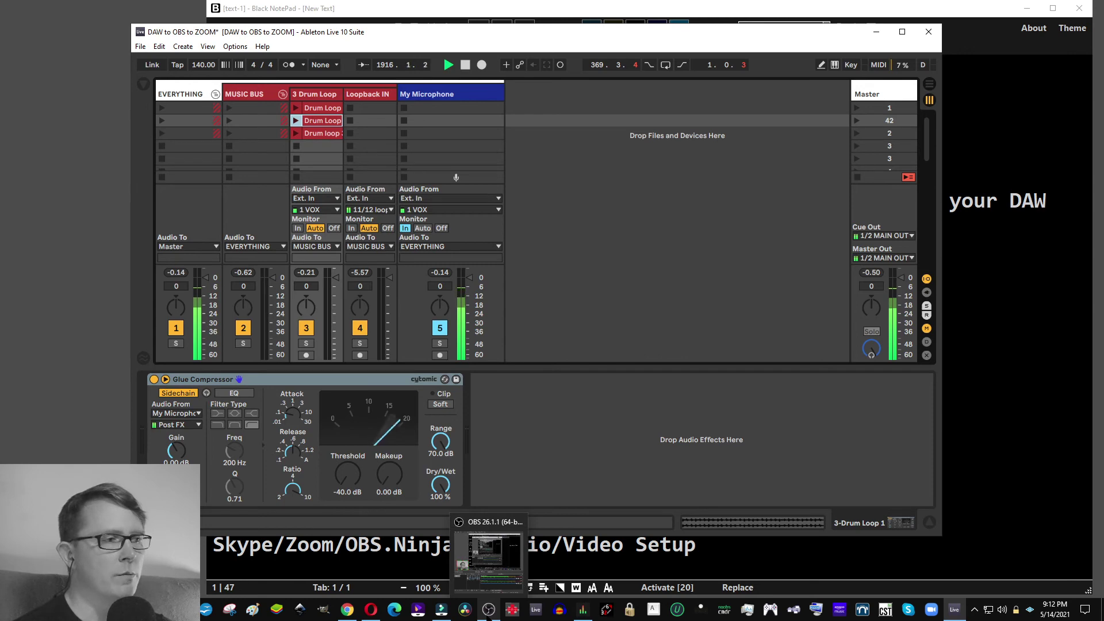
mouse_move(585, 615)
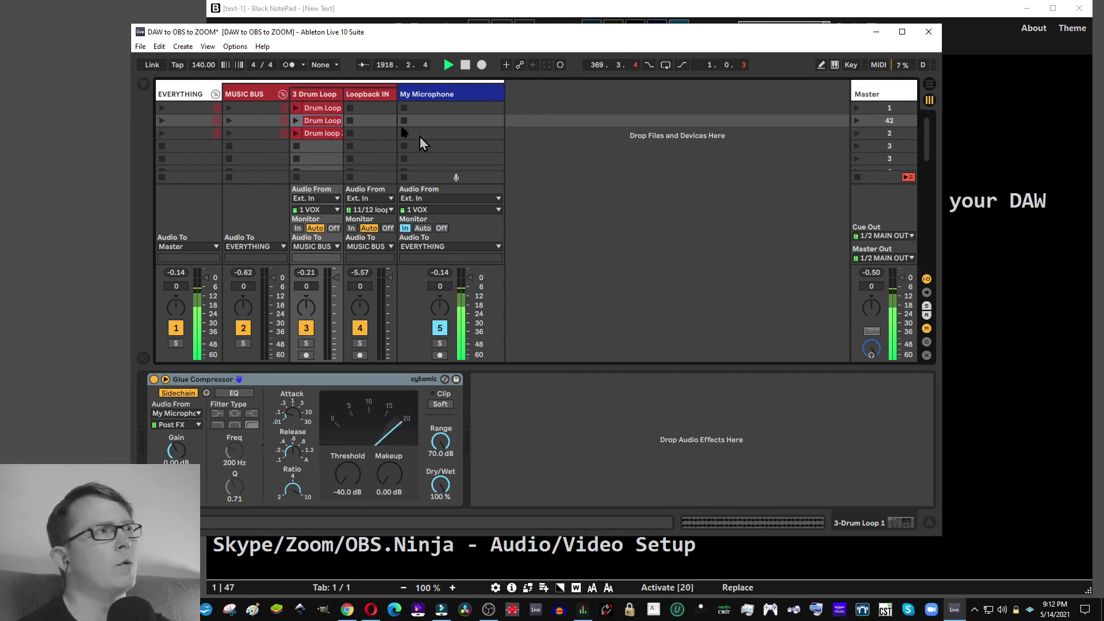
left_click(235, 46)
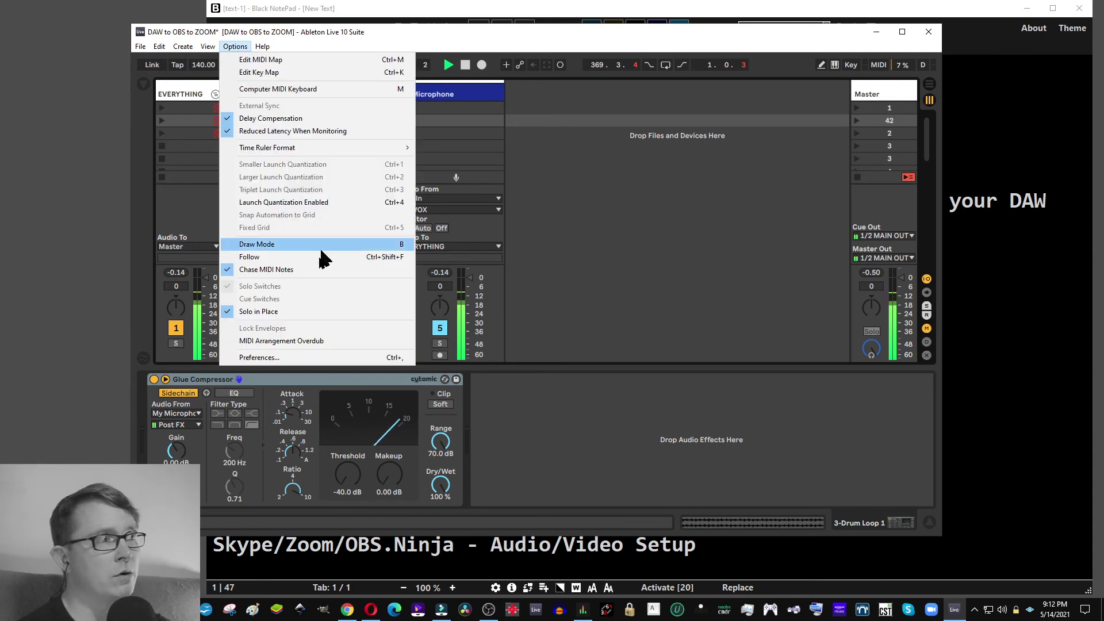
left_click(276, 357)
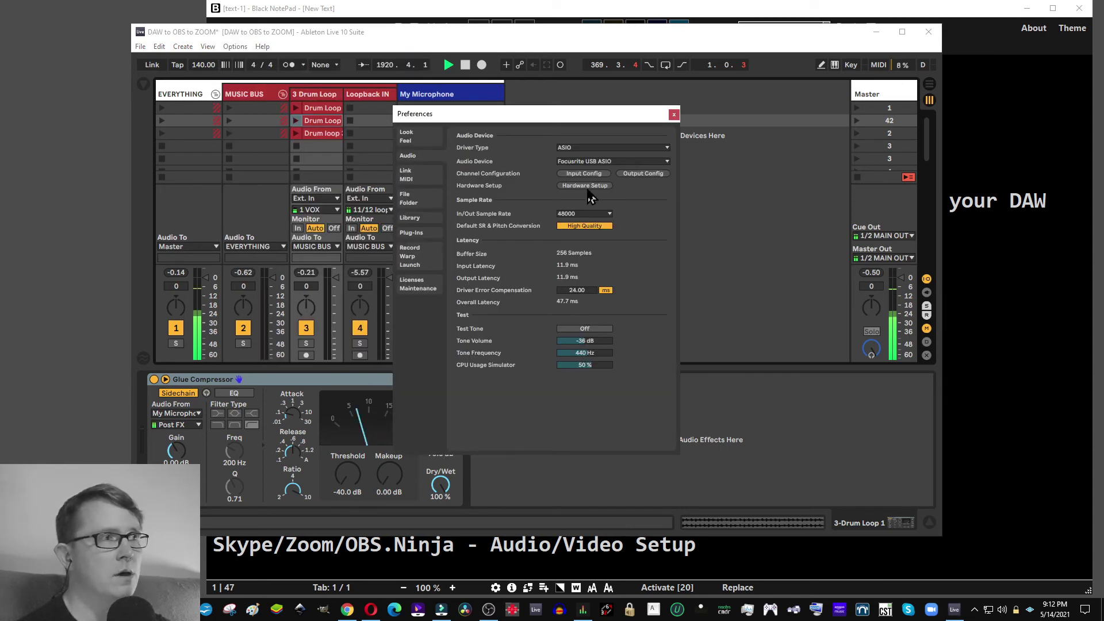
left_click(580, 174)
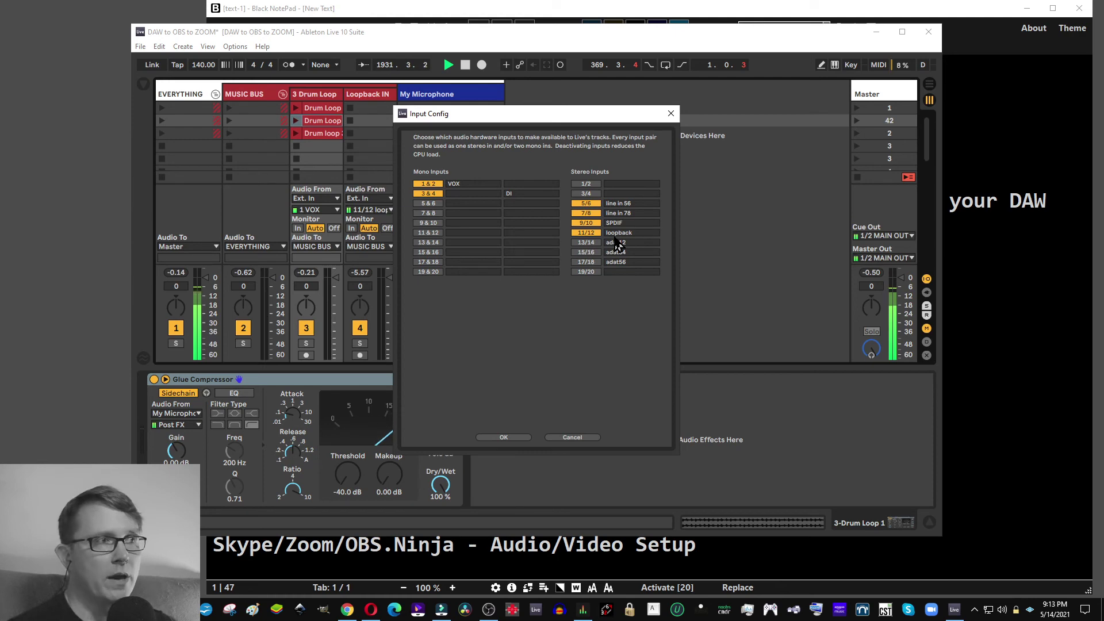
left_click(572, 437)
left_click(673, 113)
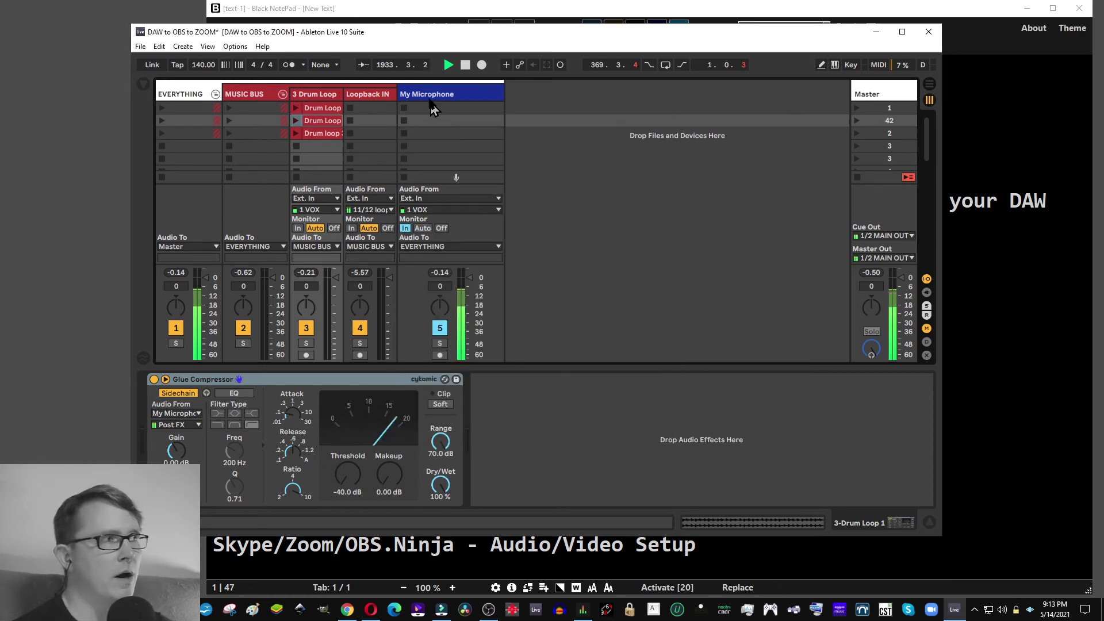
Set the Loopback IN track's audio input to 11/12 loopback and the master output to 5/6 HP1
left_click(355, 95)
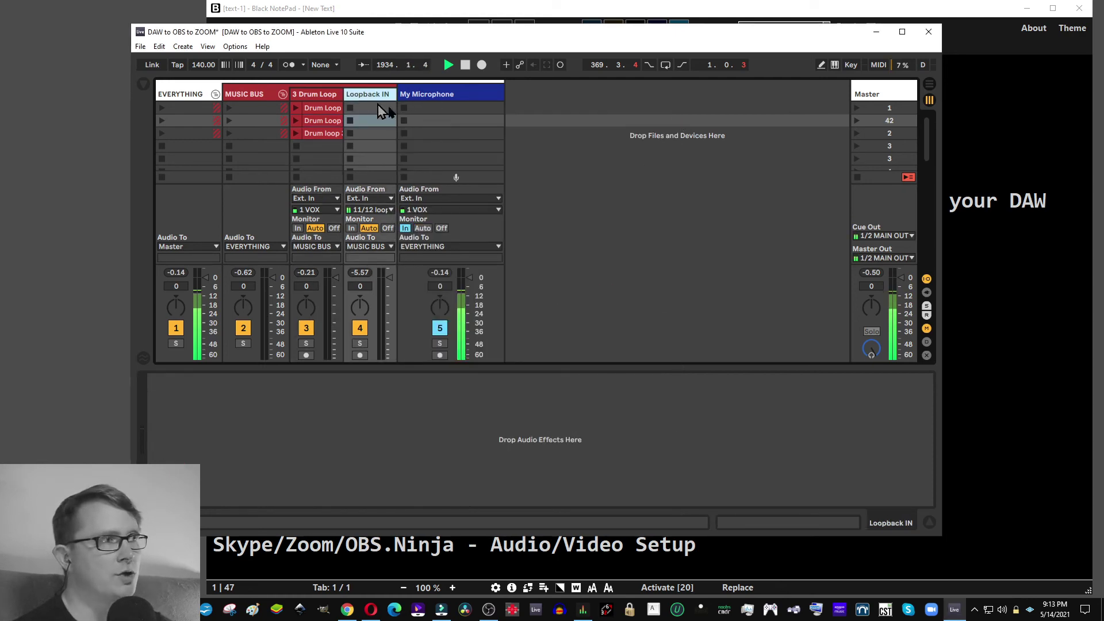
left_click(372, 211)
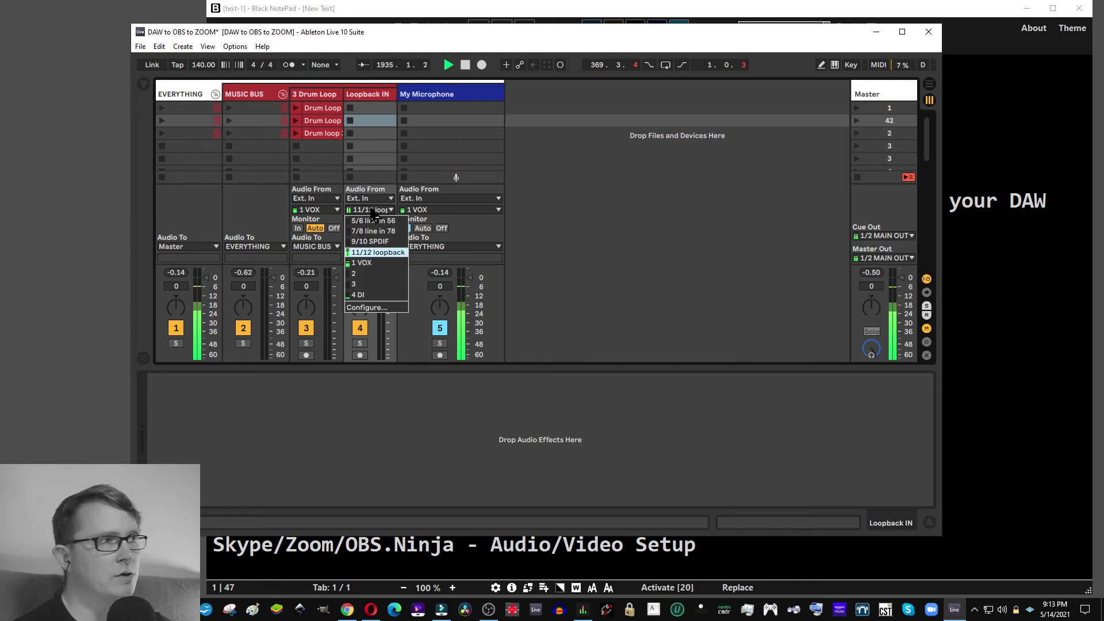
left_click(365, 253)
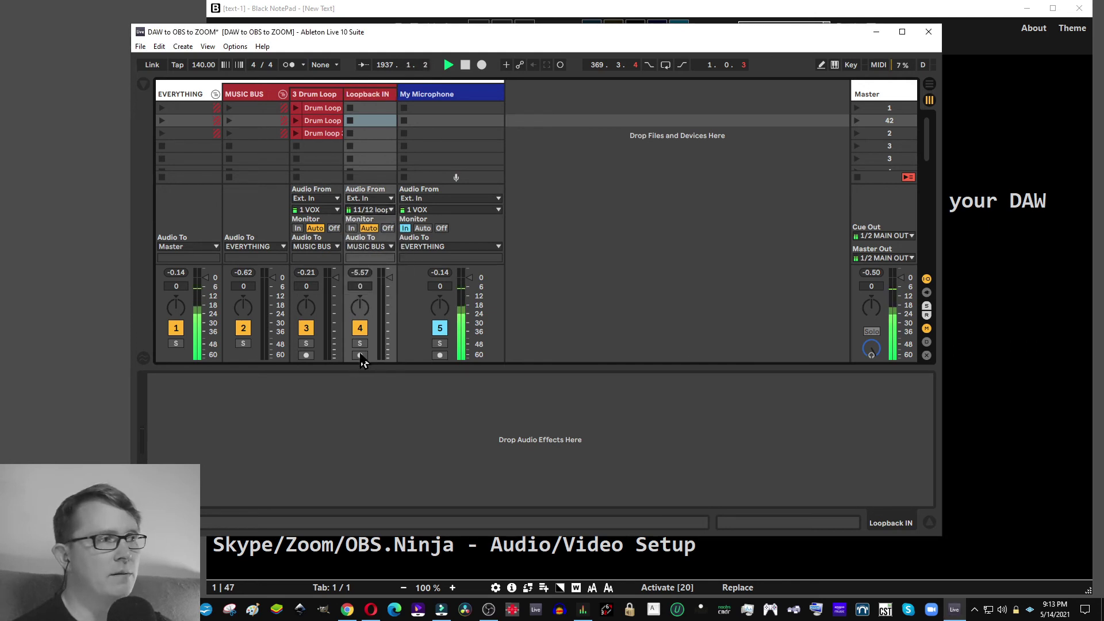
left_click(885, 258)
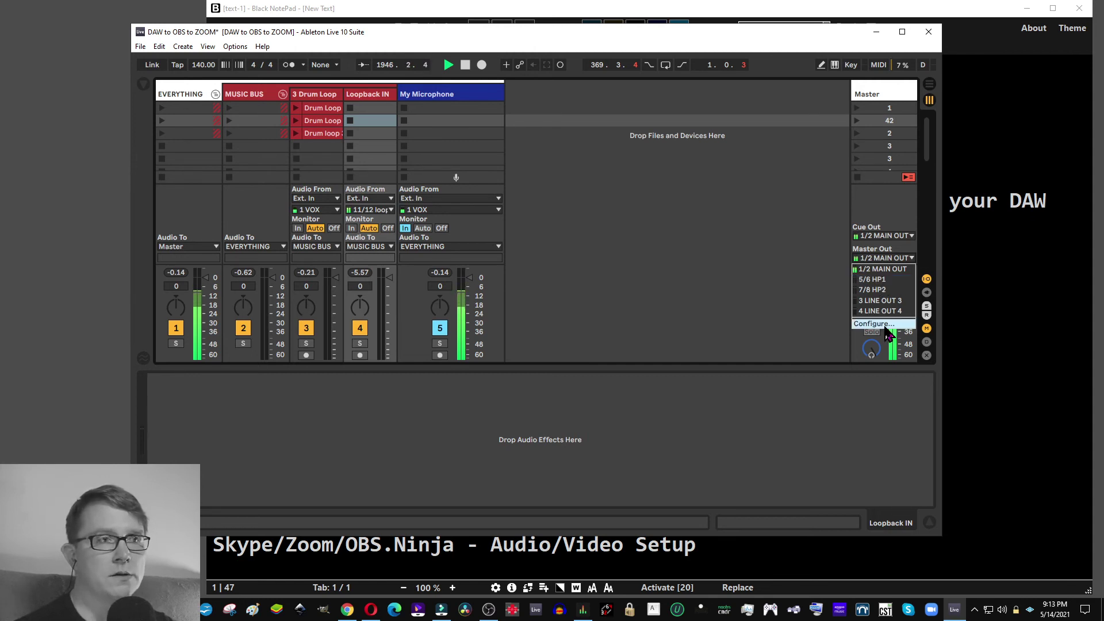
left_click(883, 280)
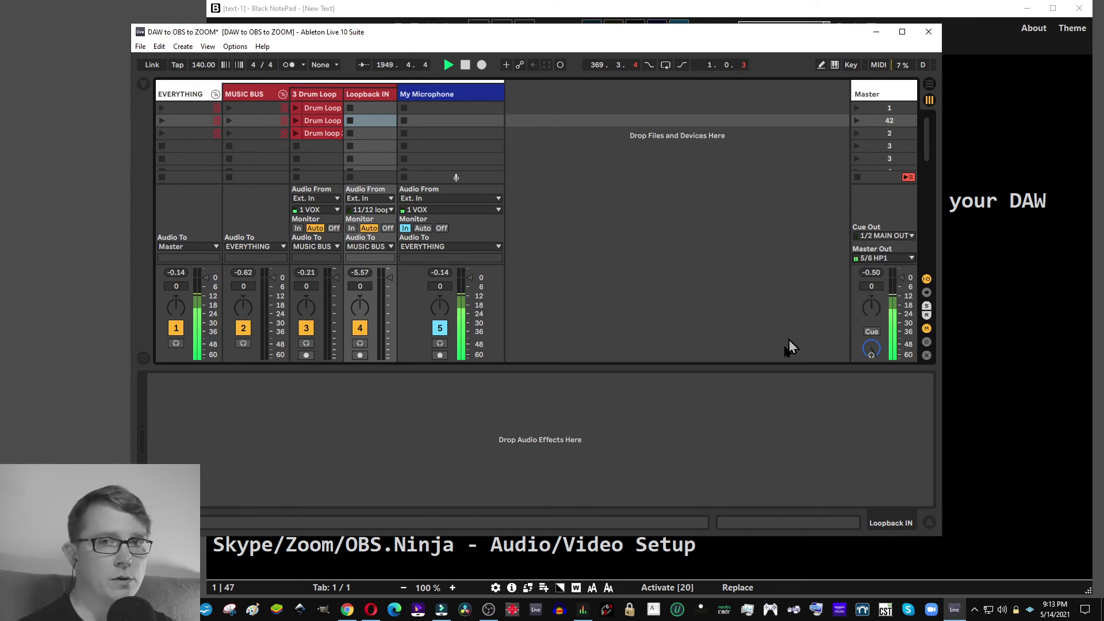
Switch to Focusrite Control and replace Playback 1-2 with software playback 5-6 in the Headphone 1 mix
mouse_move(582, 614)
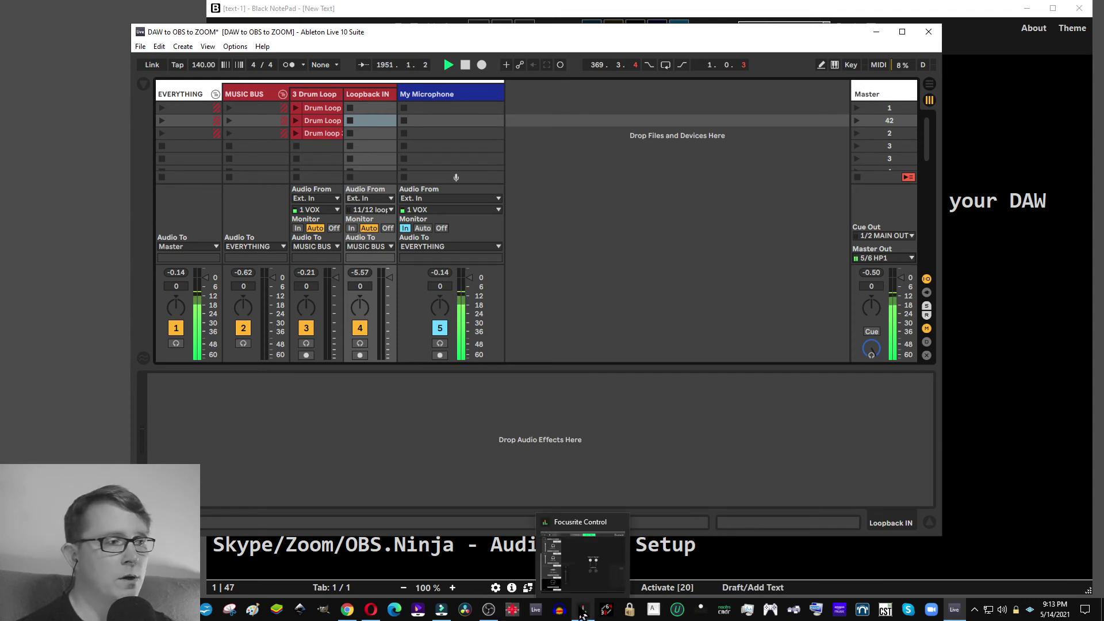
left_click(582, 555)
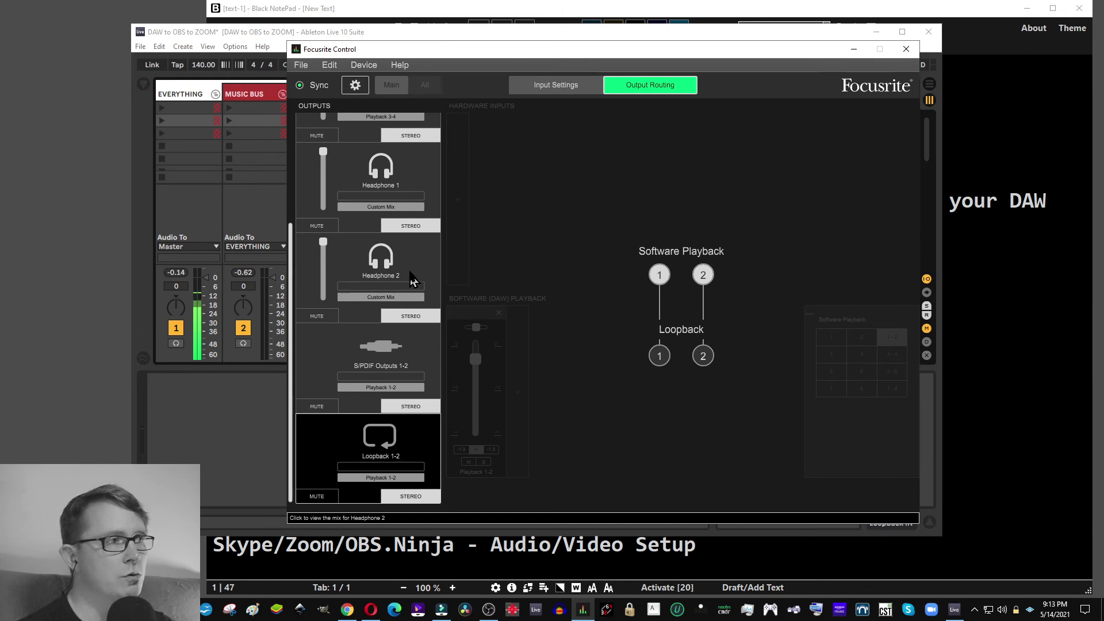
left_click(406, 183)
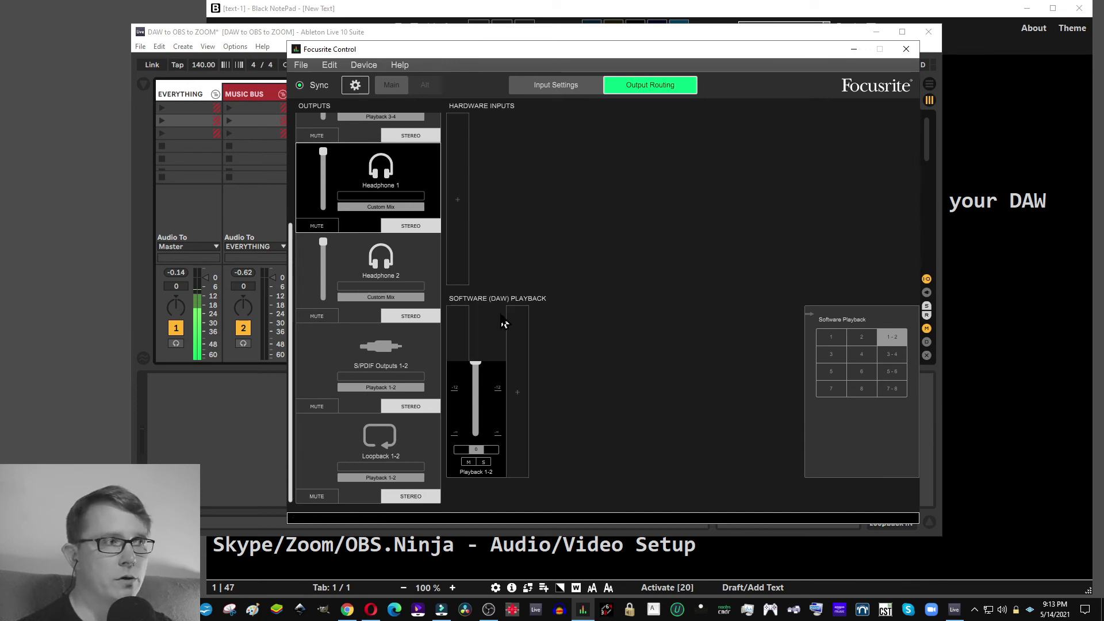
left_click(498, 312)
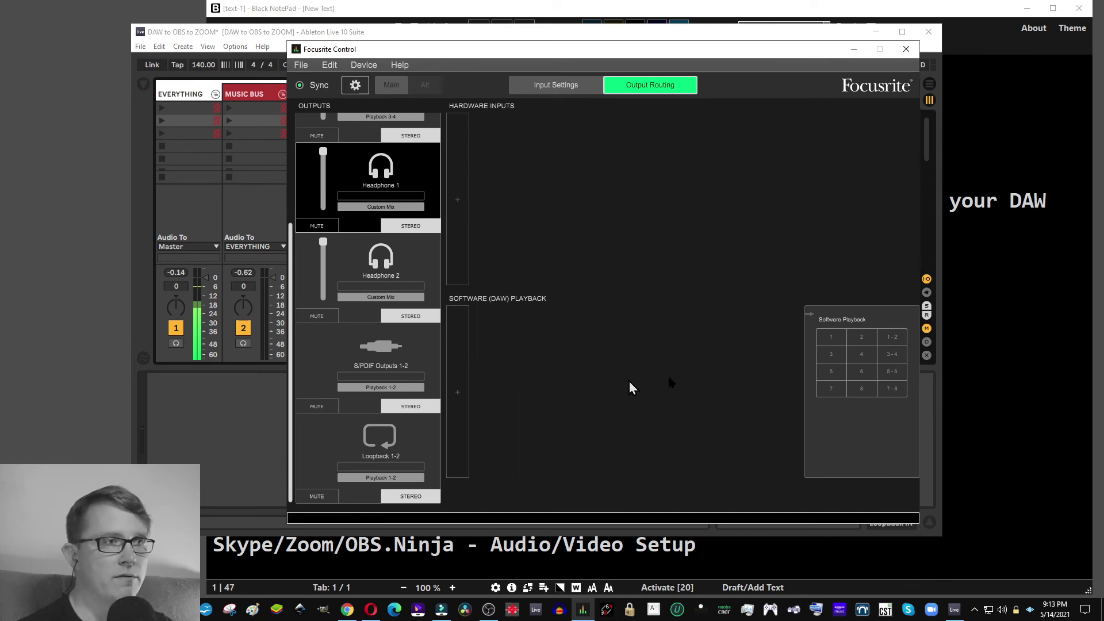
left_click(894, 374)
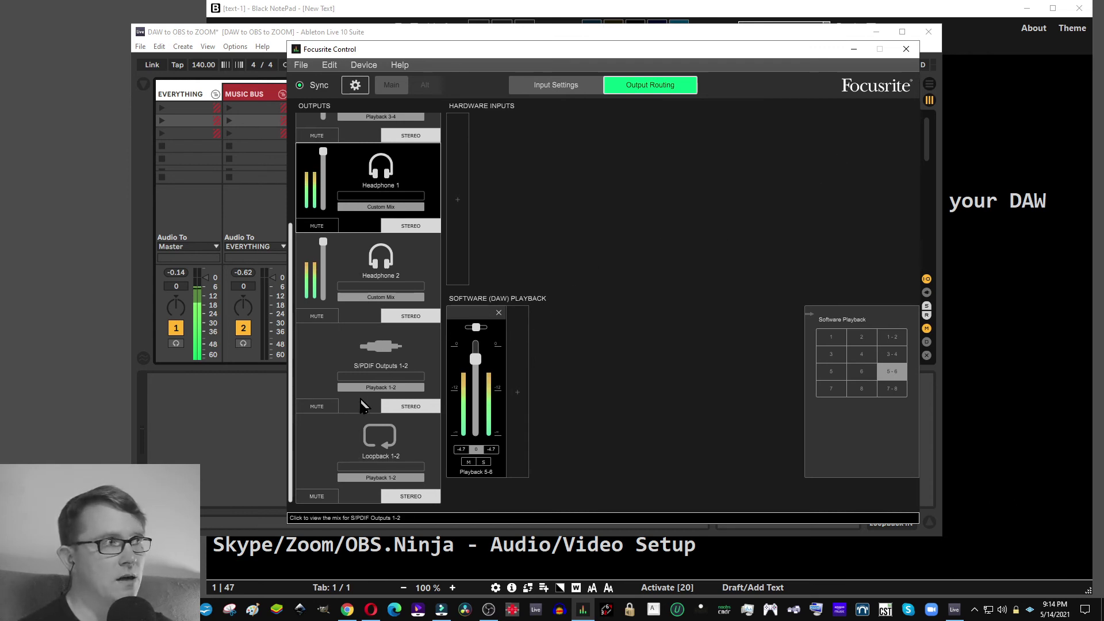
Check the Loopback 1-2 source options and the Headphone 2 mix in the output routing
left_click(372, 448)
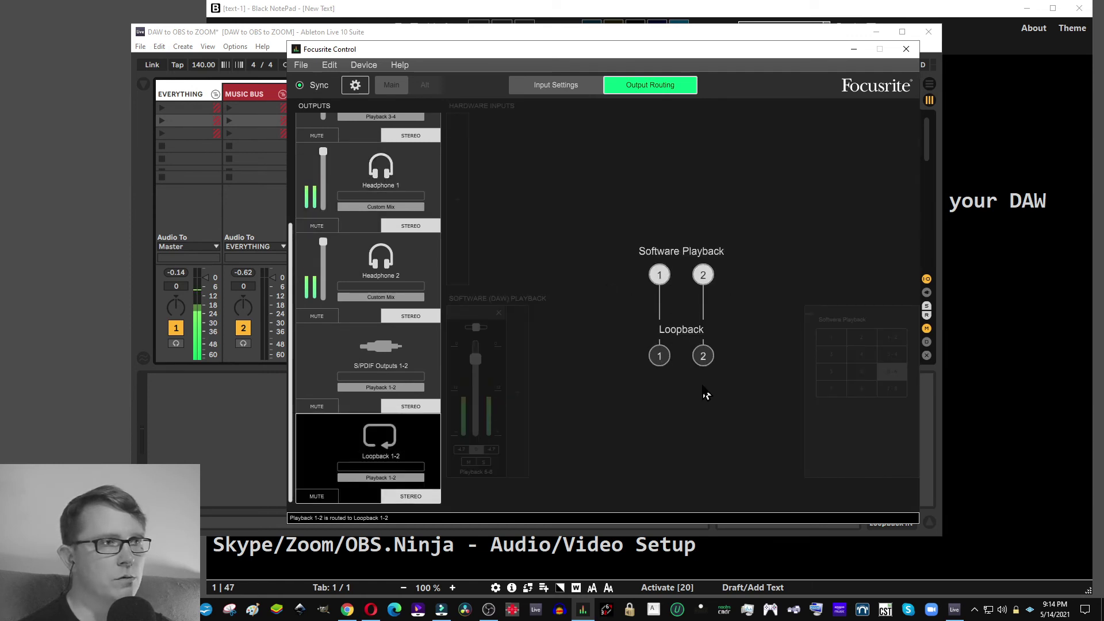
left_click(380, 478)
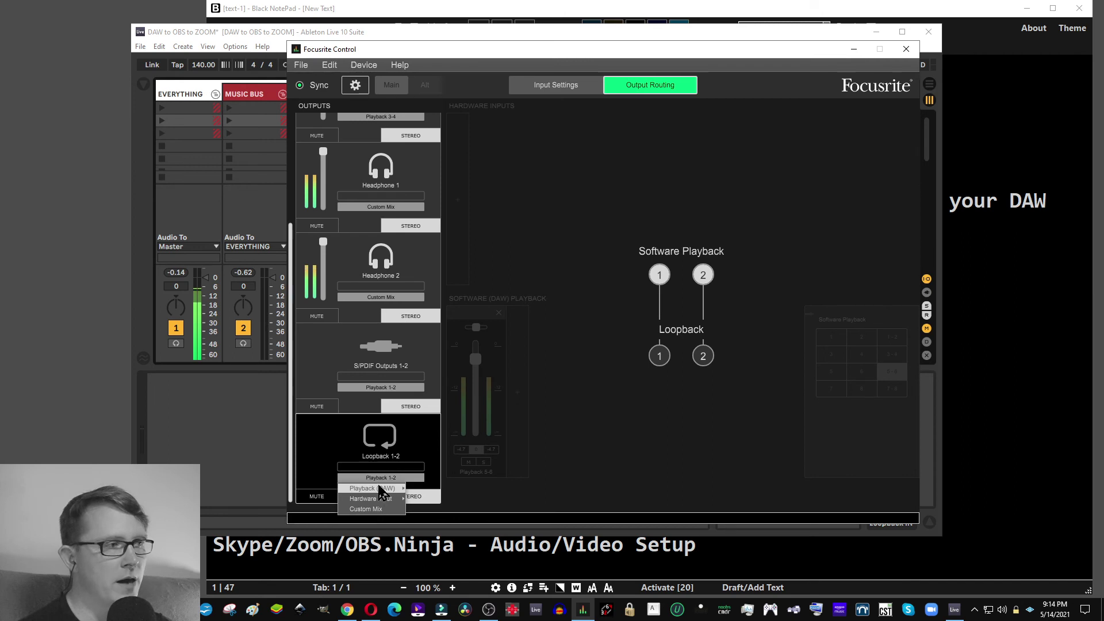
left_click(420, 455)
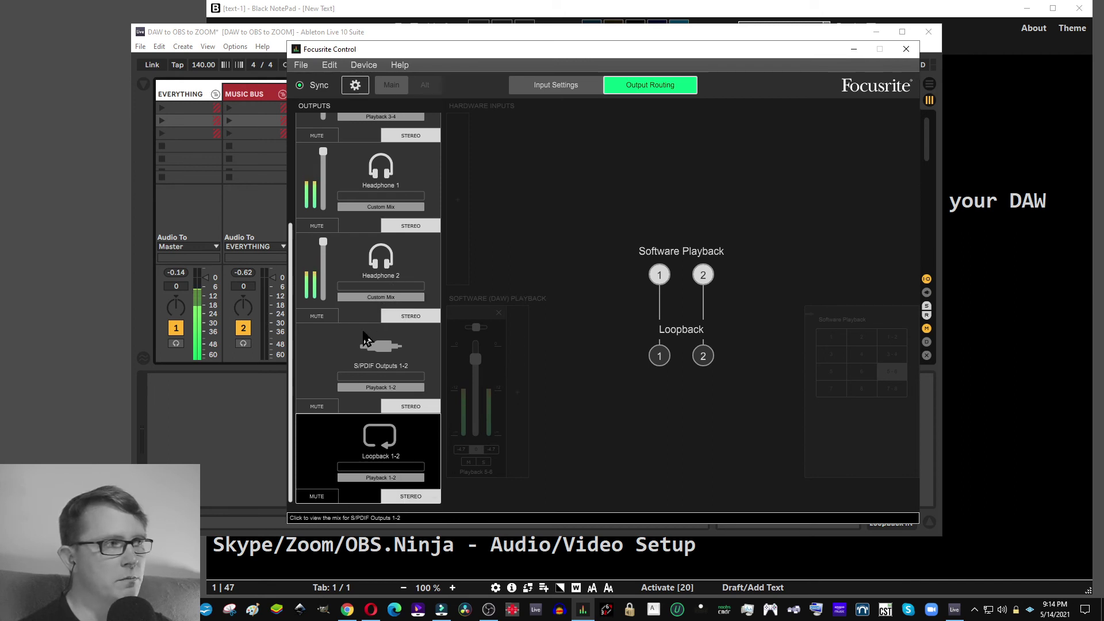
left_click(375, 279)
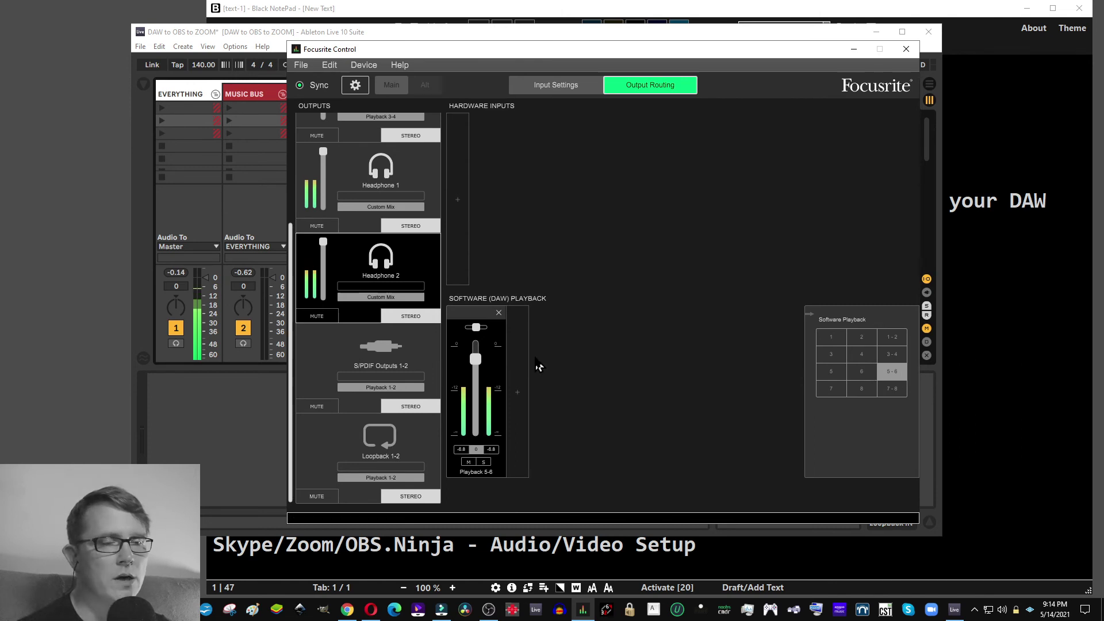
Minimize Focusrite Control to return to Ableton Live, and recheck the master output choices, keeping 5/6 HP1
left_click(854, 49)
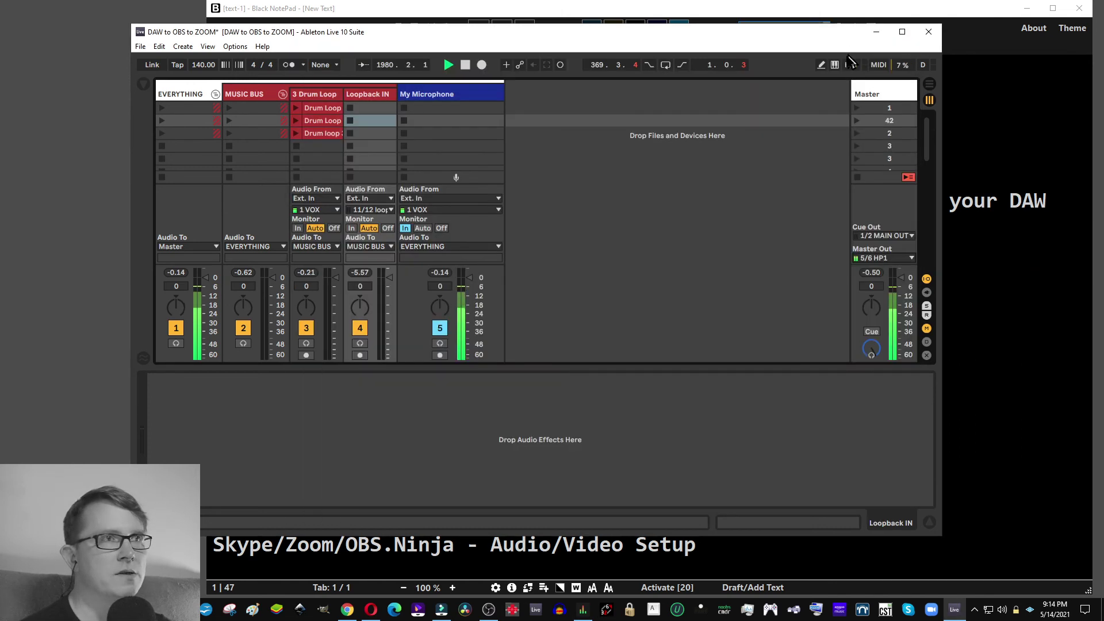
left_click(870, 259)
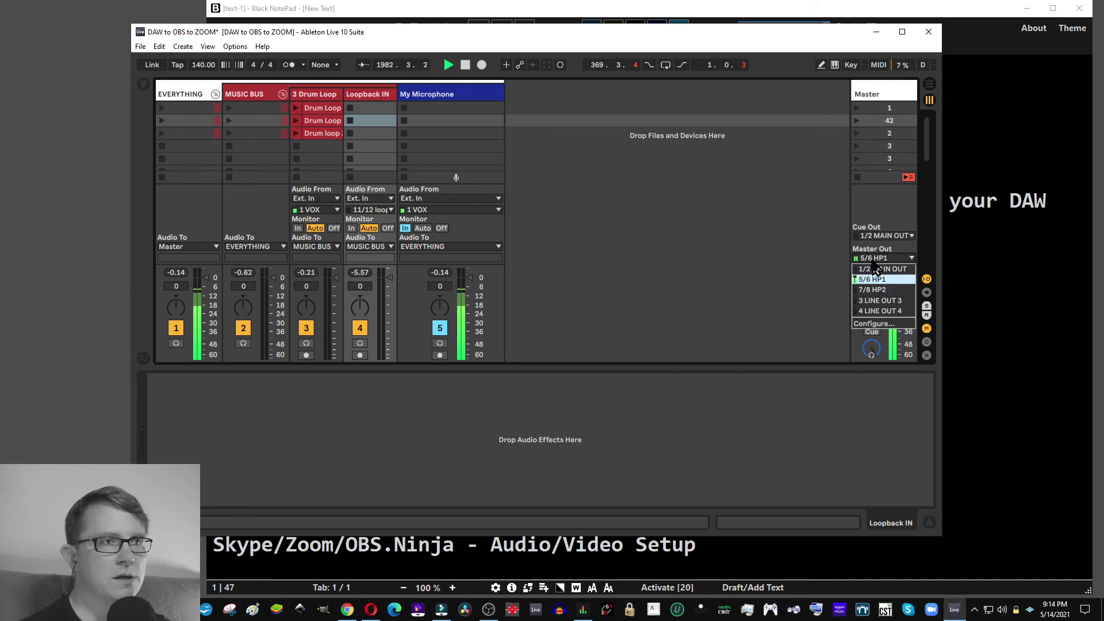
left_click(874, 279)
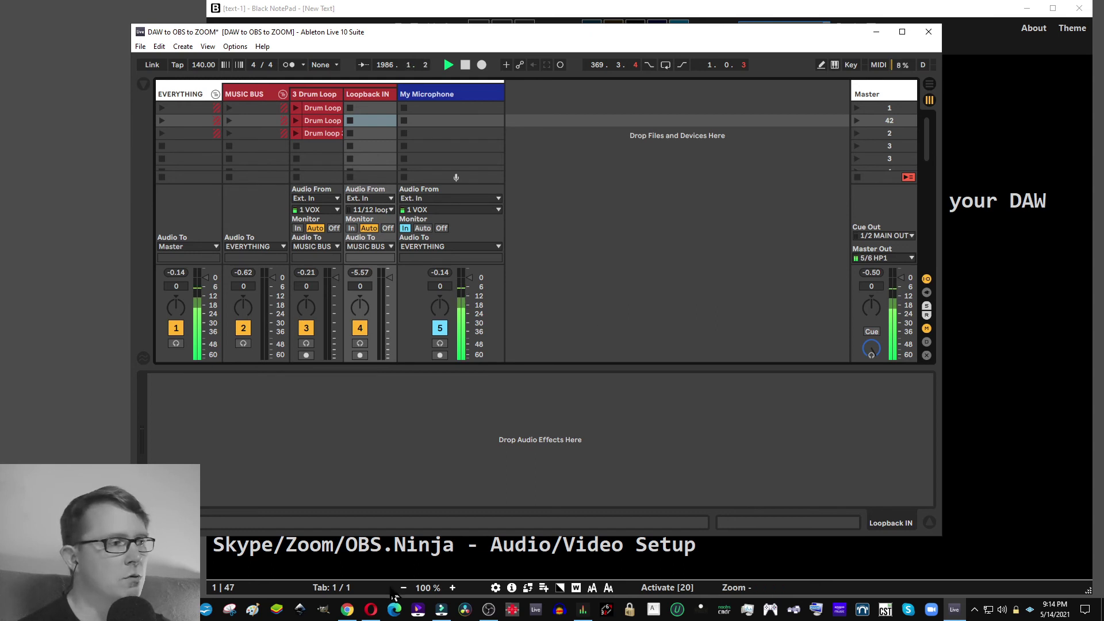
Switch to the Opera browser, play the lofi YouTube video, and move the browser window aside
left_click(371, 609)
left_click(546, 275)
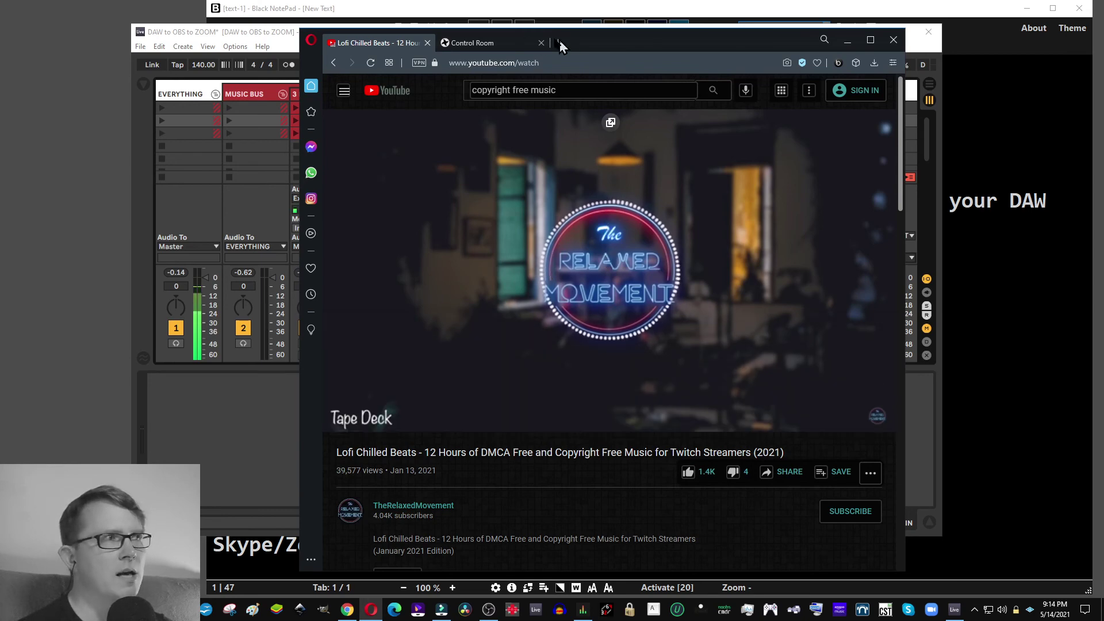
left_click_drag(588, 42, 332, 51)
left_click(332, 50)
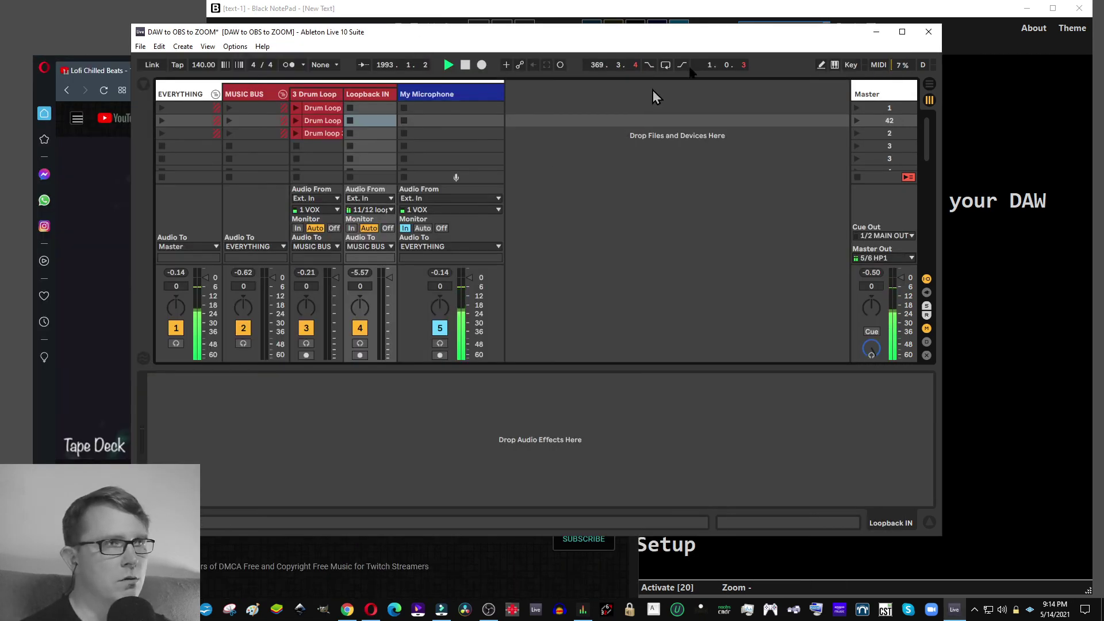
Show the Master track's ReaStream device chain in Ableton Live, and switch to OBS to view its audio mixer
left_click(875, 94)
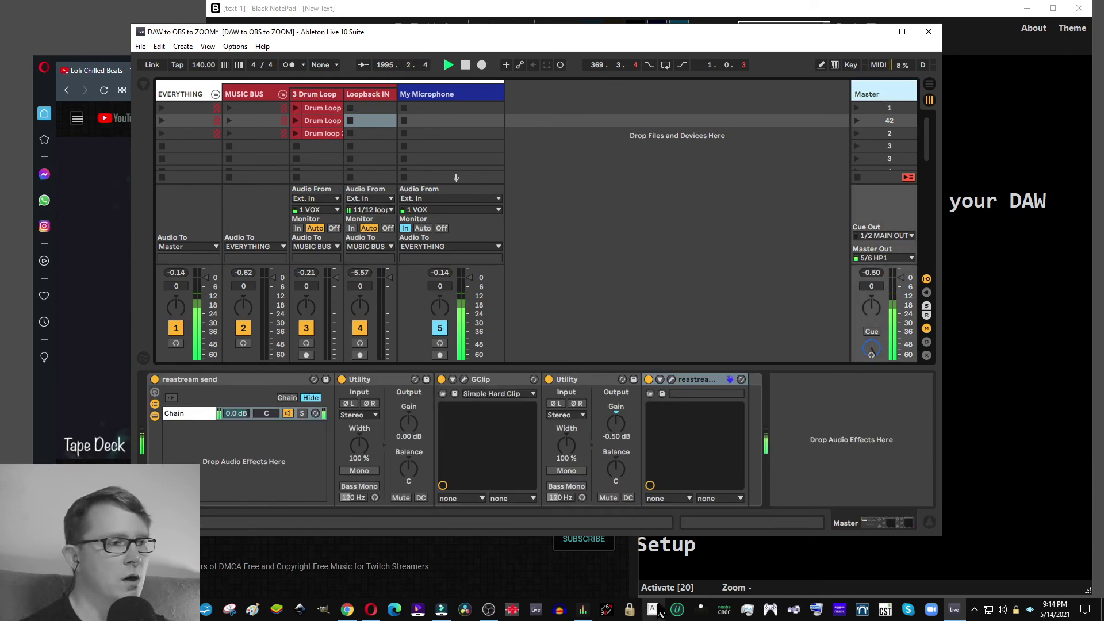
left_click(489, 610)
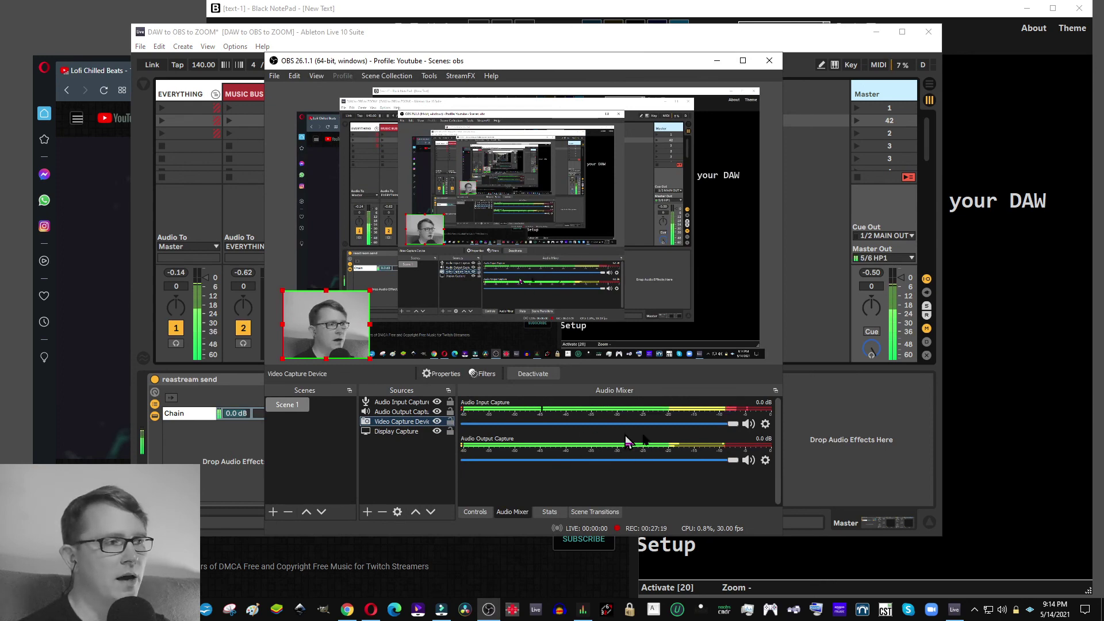
Switch to the Opera browser, pause the lofi YouTube video, and return to OBS
left_click(90, 211)
left_click(312, 265)
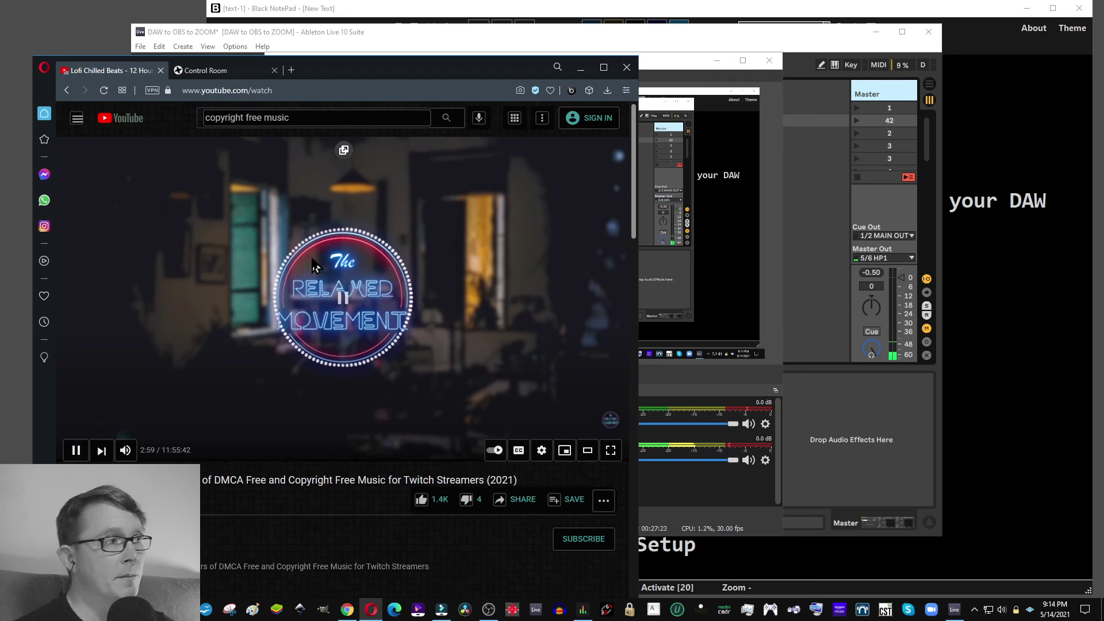
left_click(736, 384)
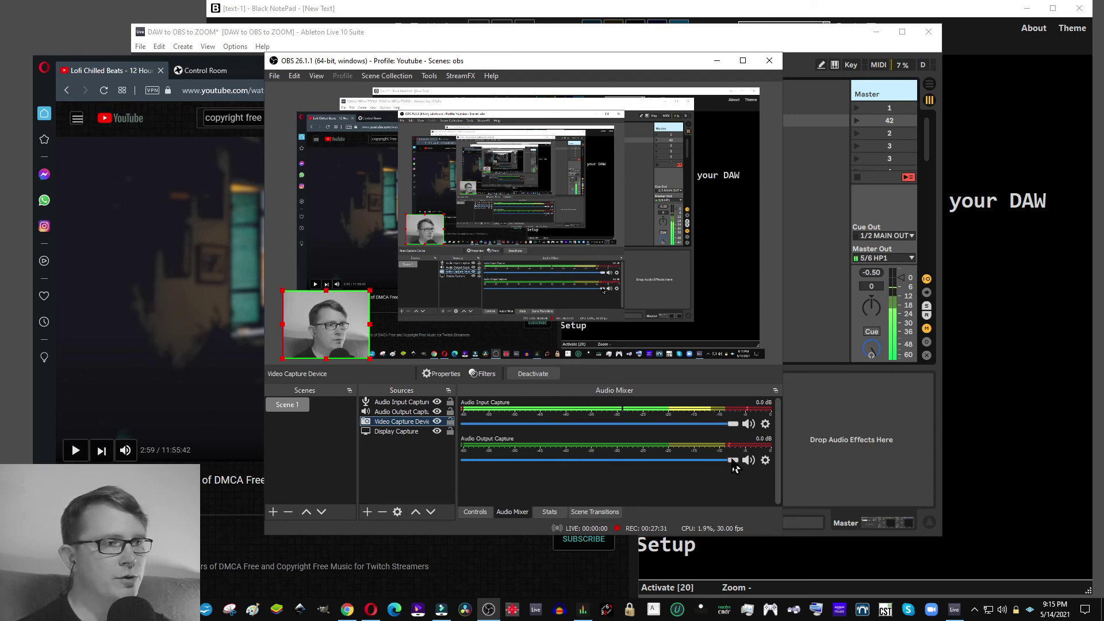
Silence Audio Output Capture in OBS by lowering its volume to -inf and muting it, and hide the source
left_click_drag(733, 460, 466, 461)
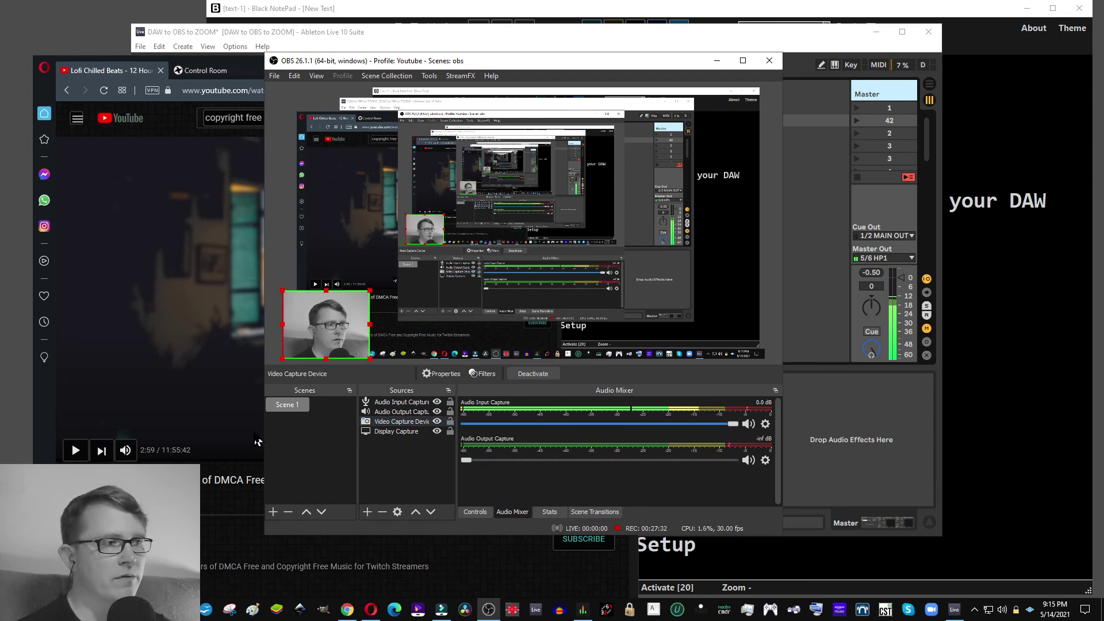
left_click(747, 460)
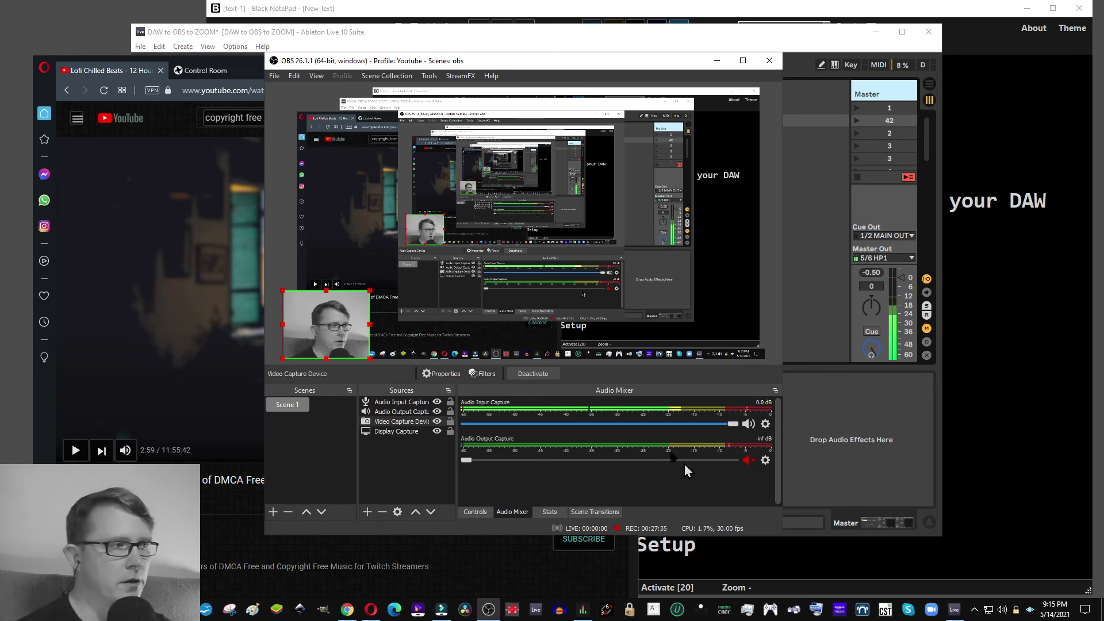
left_click(438, 412)
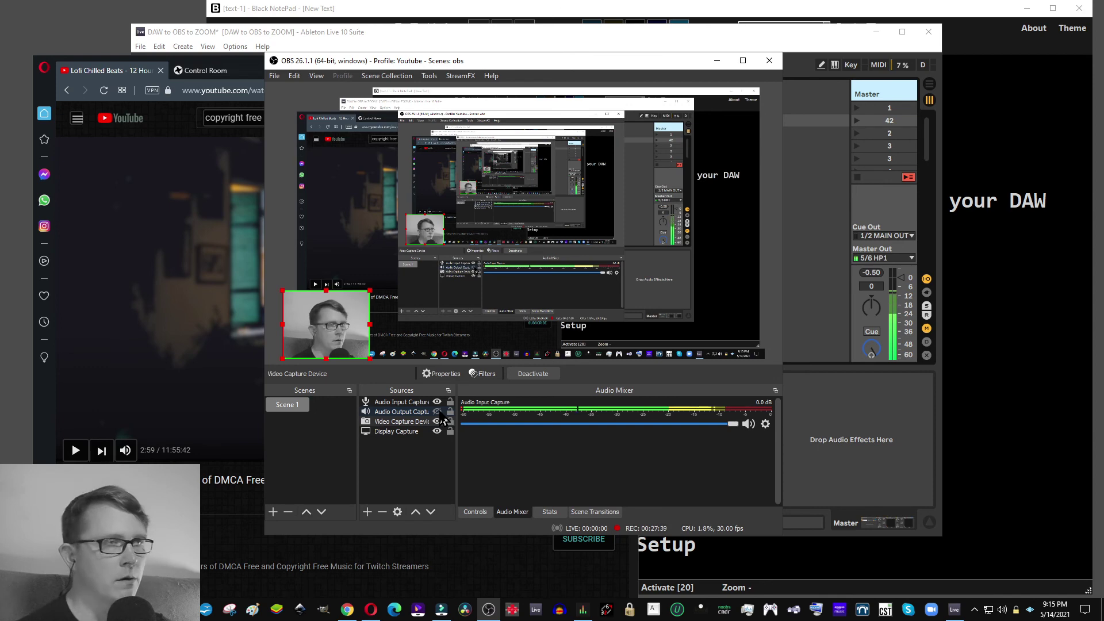
Resume the YouTube video in Opera, and arm the Loopback IN track in Ableton Live
left_click(202, 290)
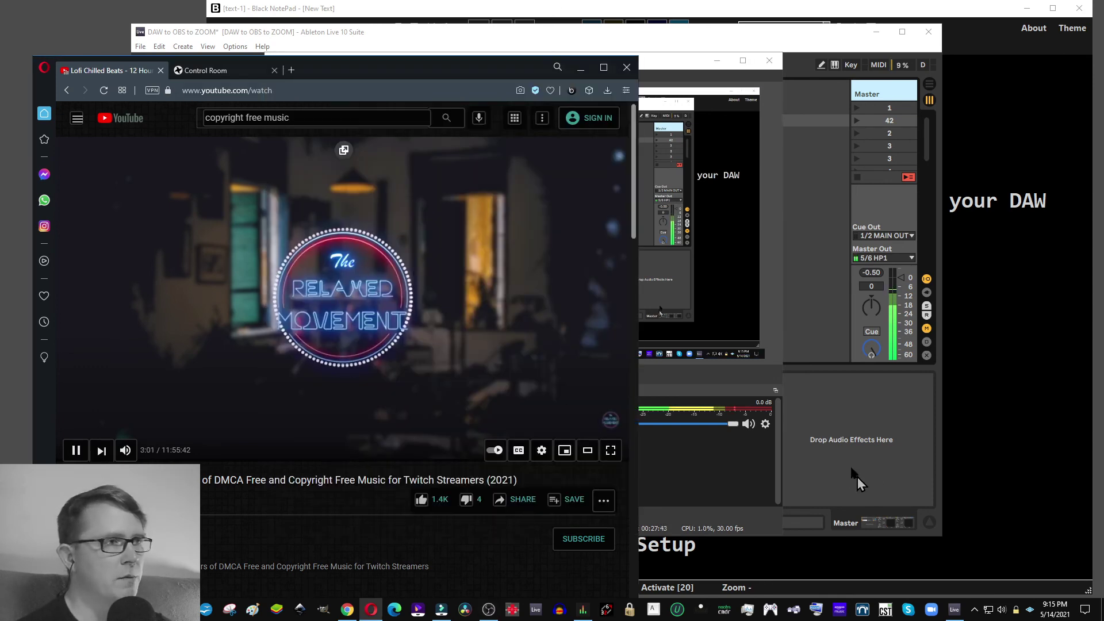
left_click(848, 456)
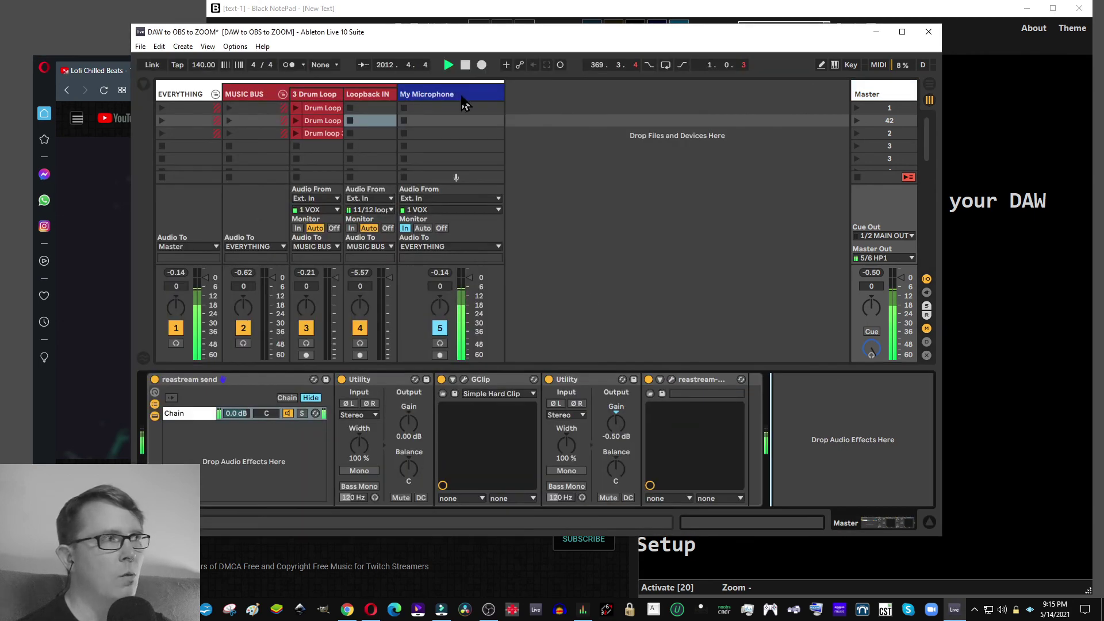
left_click(266, 95)
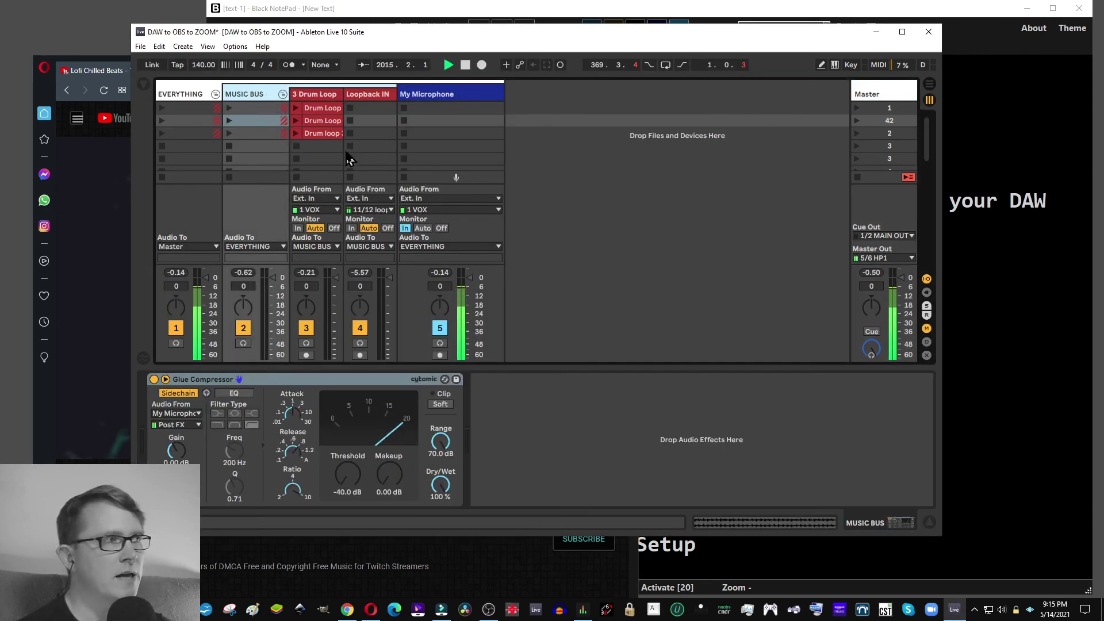
left_click(371, 119)
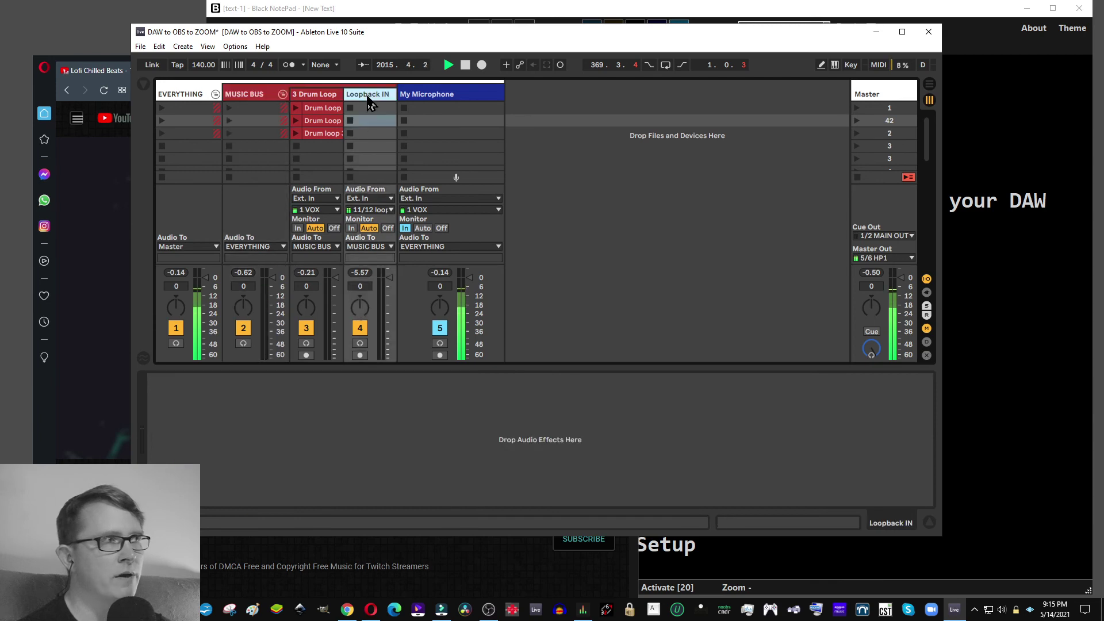
left_click(360, 354)
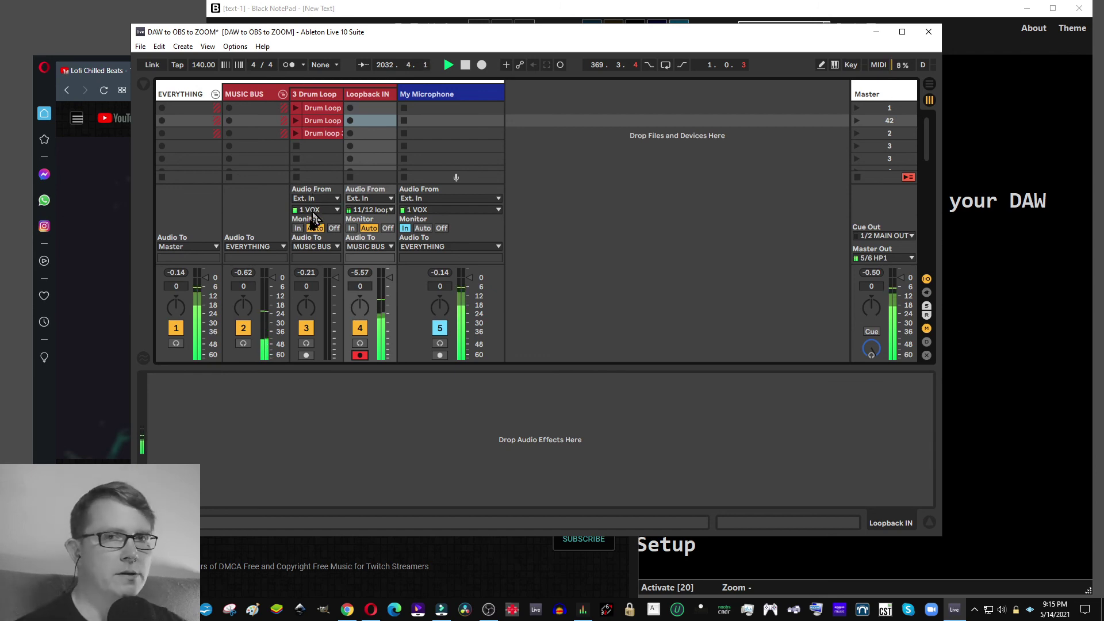
Show the MUSIC BUS Glue Compressor, reselect the Loopback IN track, and pause the YouTube video in Opera
left_click(239, 98)
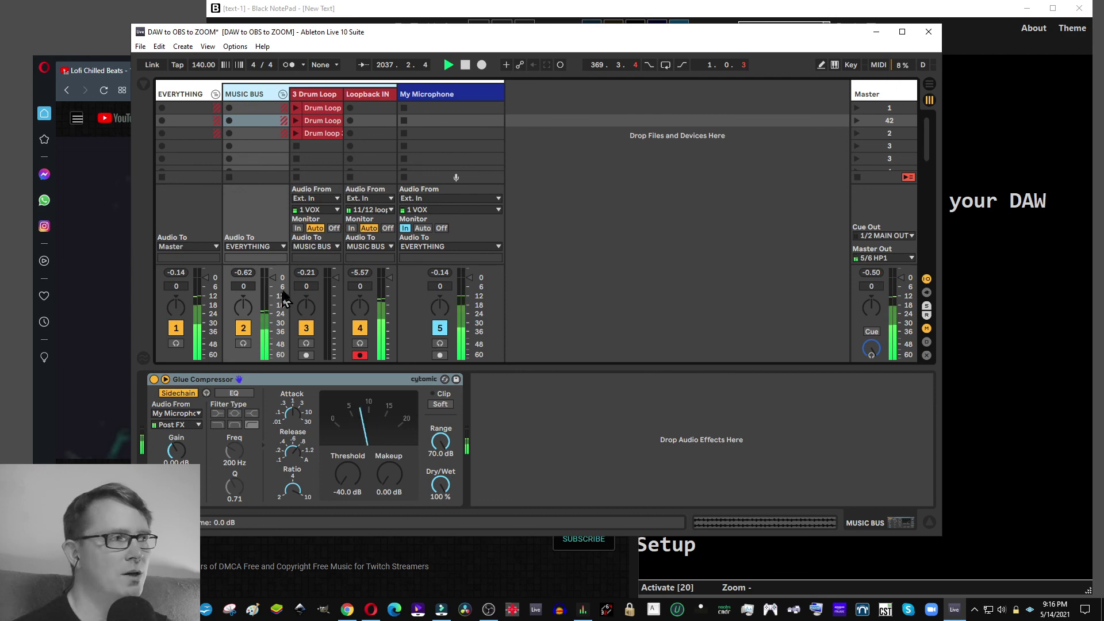
left_click(368, 96)
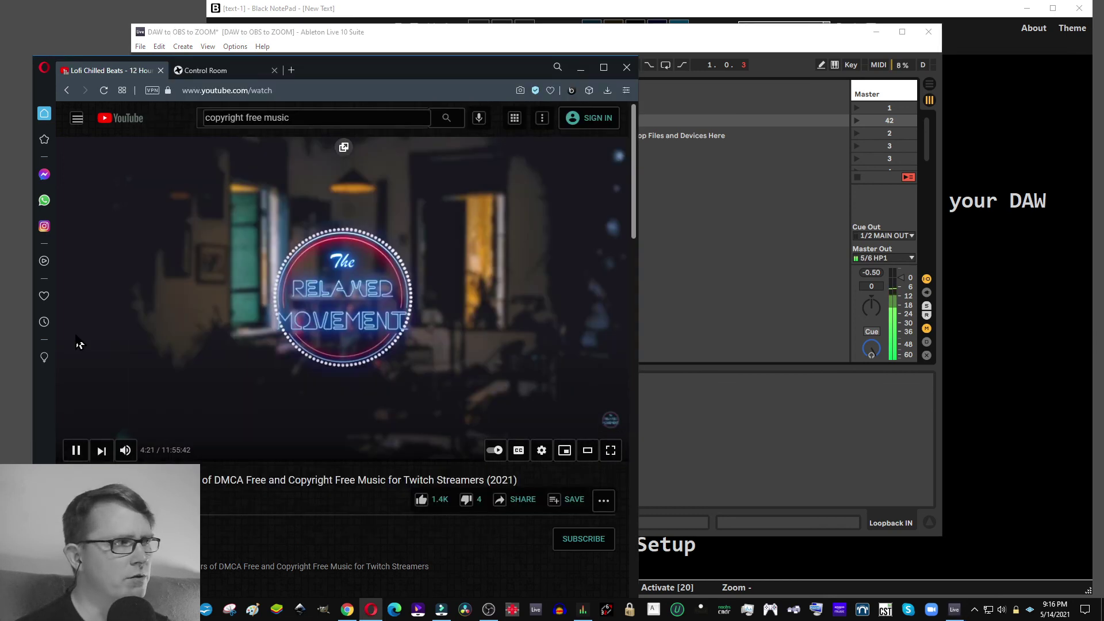
left_click(81, 340)
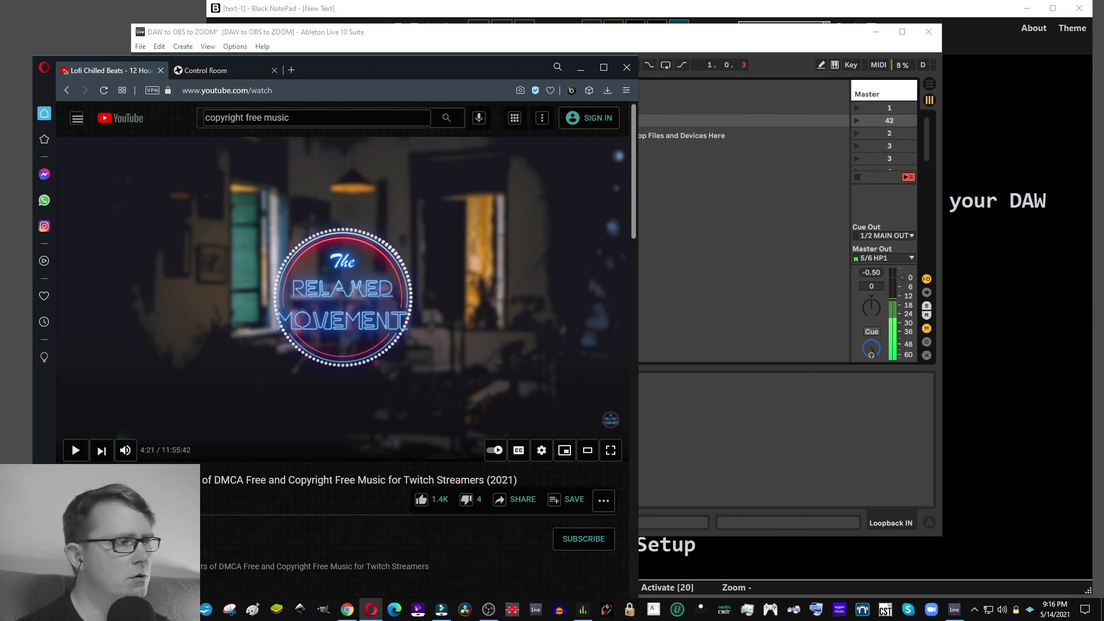
Switch to the Black NotePad notes and highlight the "++" after Microphone in the signal chain line
mouse_move(189, 609)
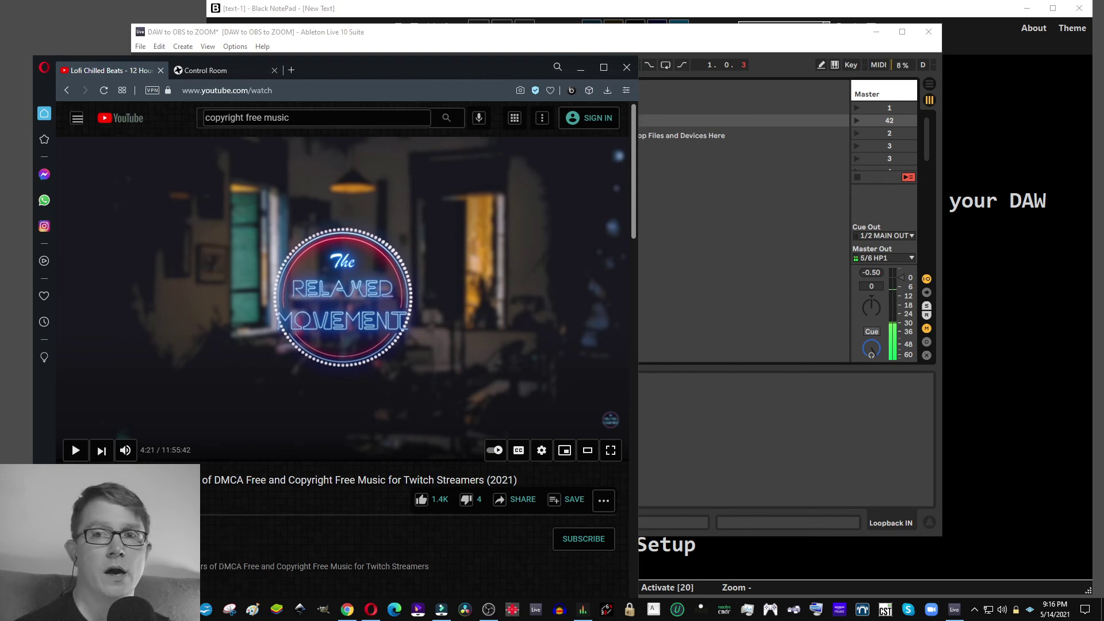
left_click(236, 546)
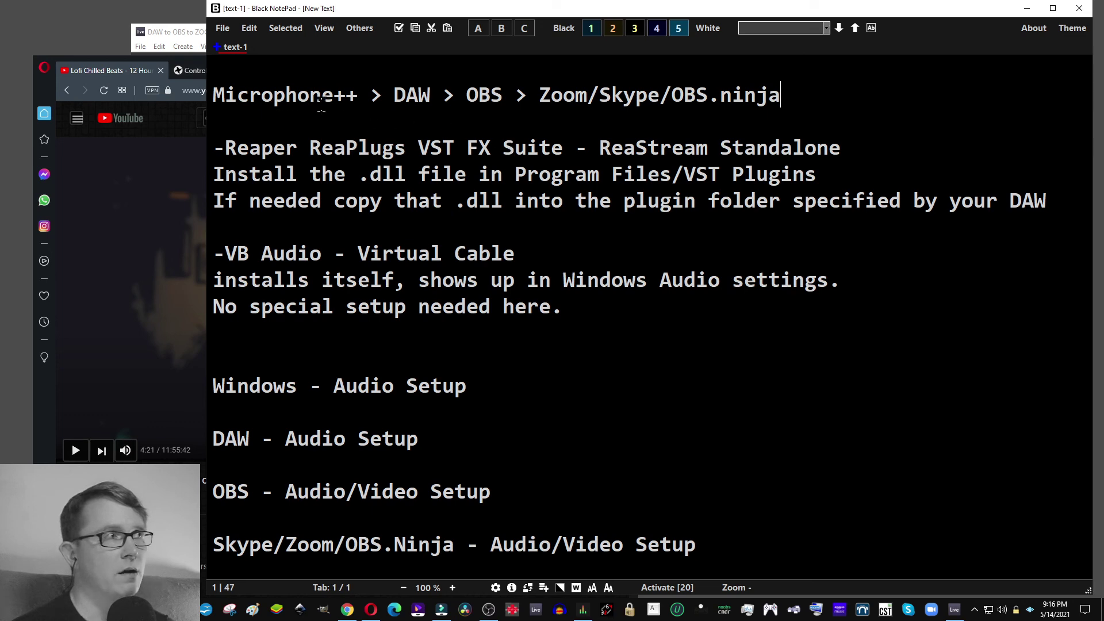
left_click_drag(358, 95, 337, 95)
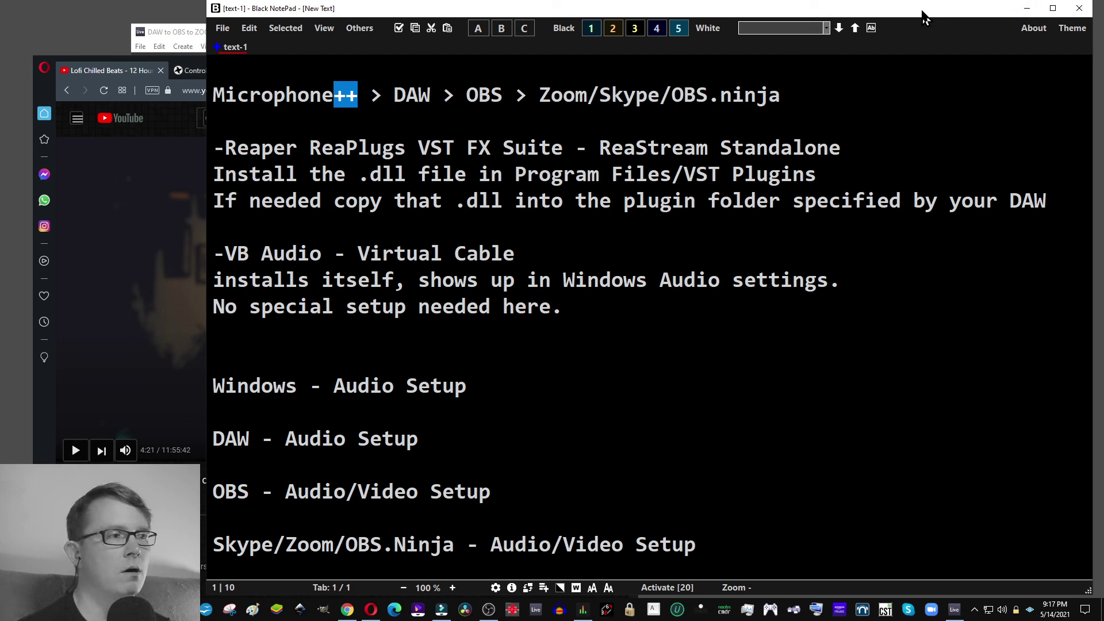
Reposition the notes window near the screen's upper edge and extend its height to fit the Skype/Zoom/OBS.Ninja line
left_click_drag(921, 11, 889, 32)
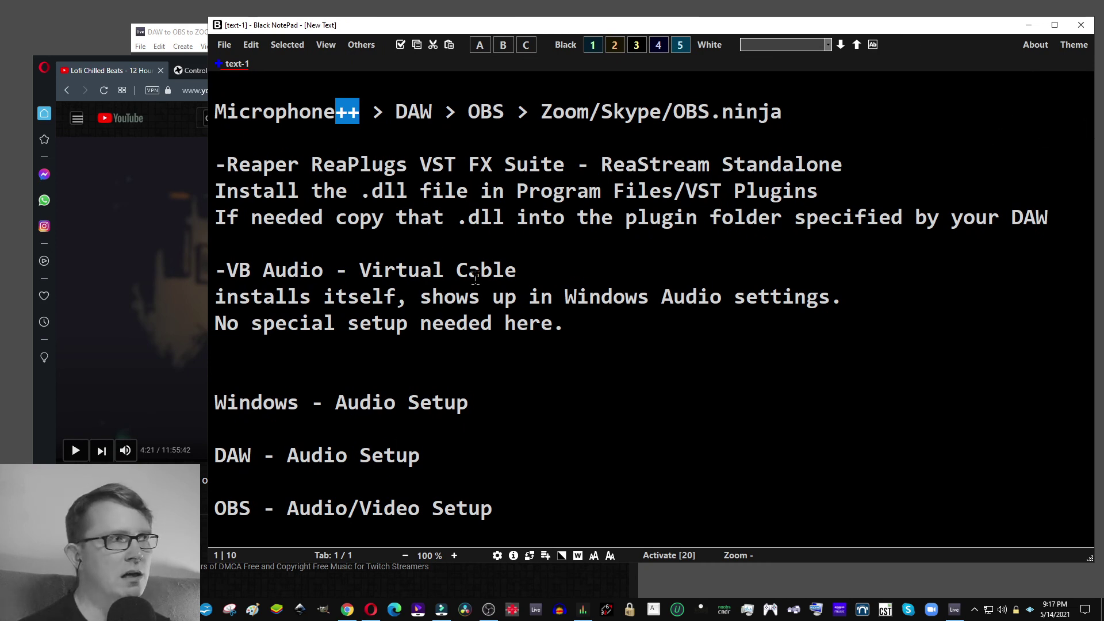
left_click(653, 258)
scroll(496, 328, "down", 1)
scroll(496, 329, "up", 1)
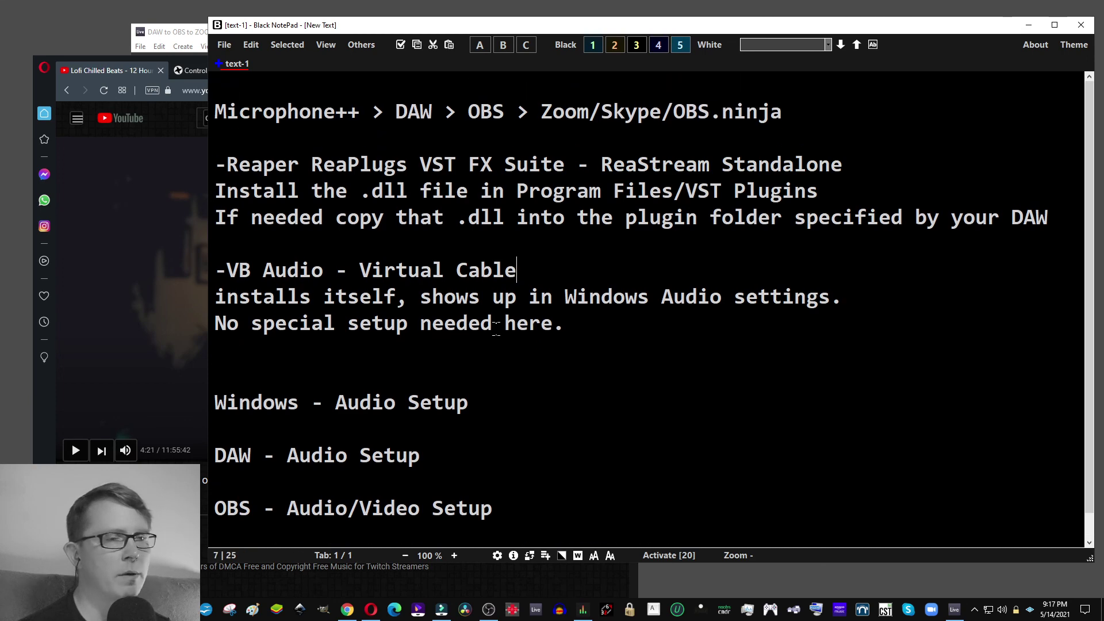
left_click_drag(636, 25, 649, 7)
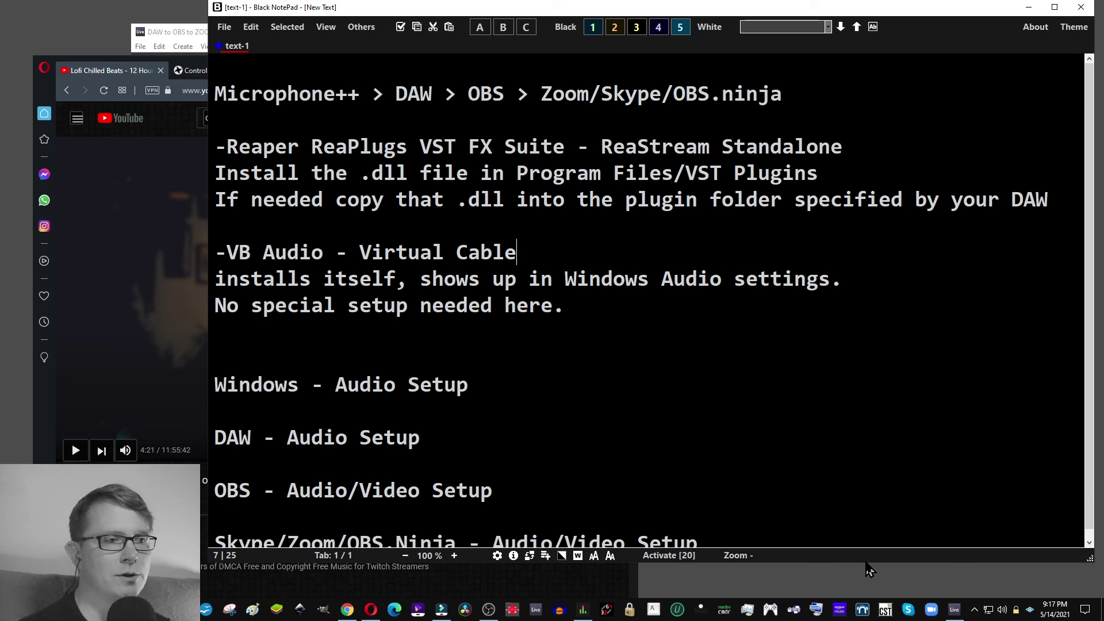
left_click_drag(863, 562, 853, 615)
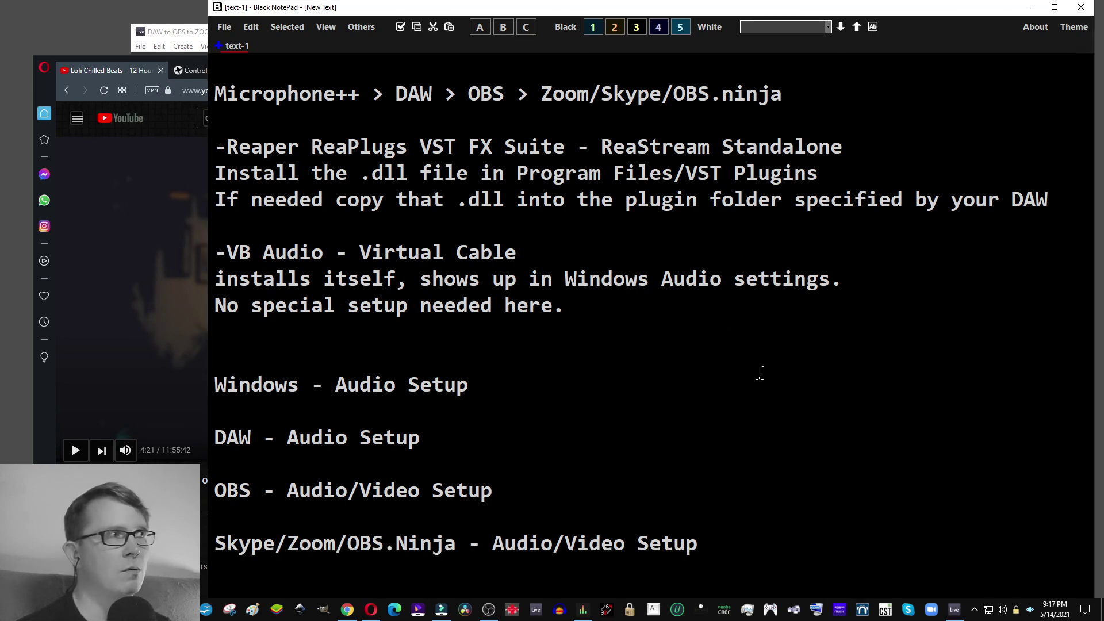
Bring Ableton Live forward, and switch to OBS to show its streaming and recording controls
left_click(167, 32)
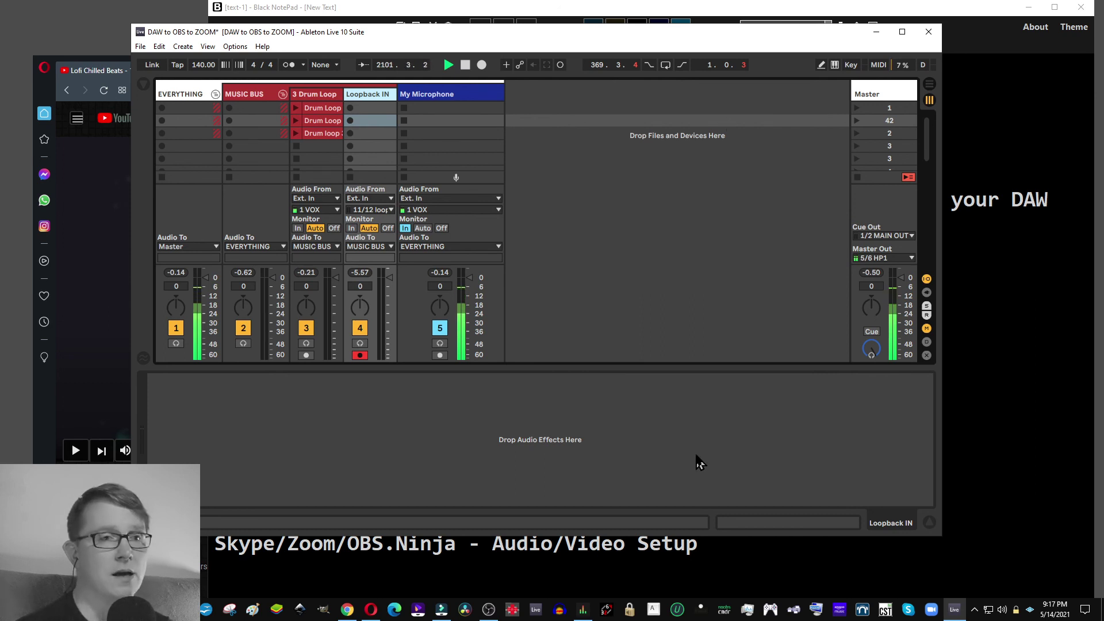
mouse_move(489, 608)
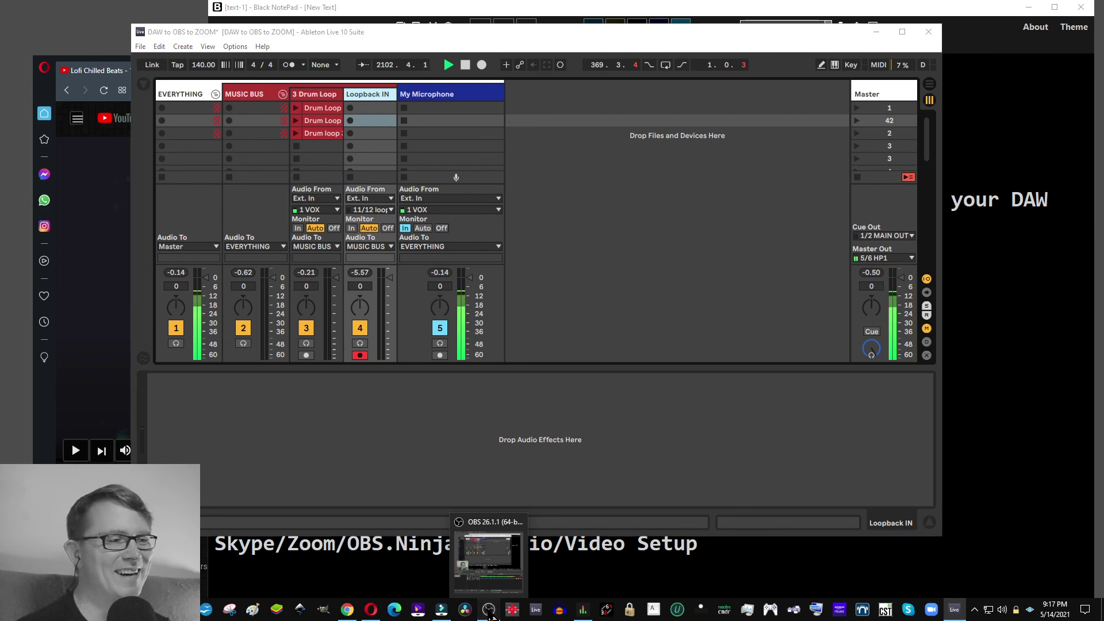
left_click(505, 551)
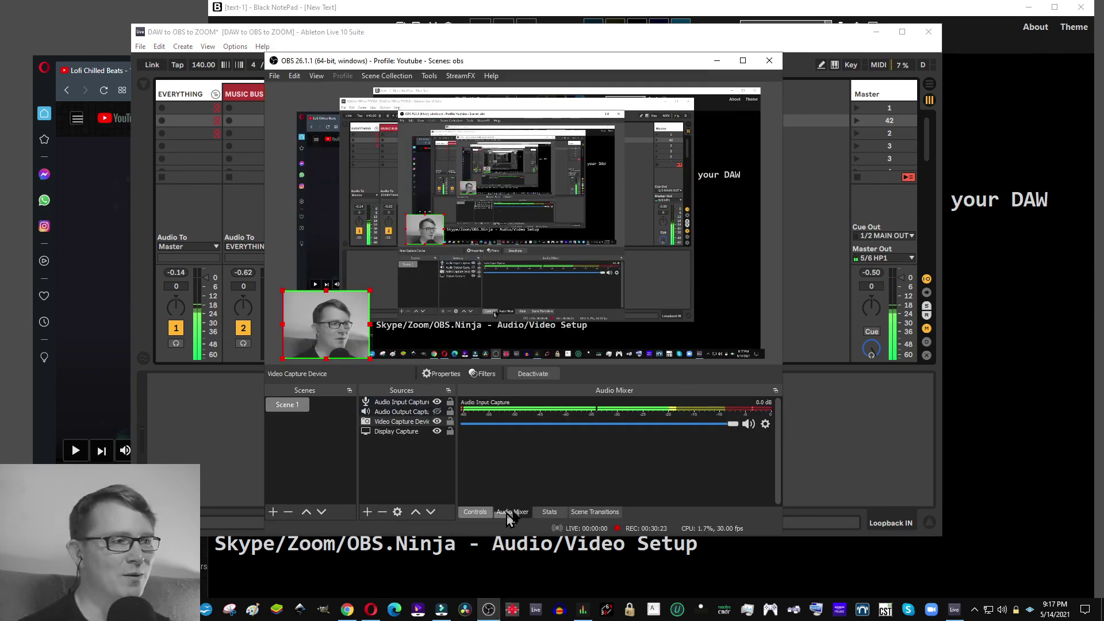
left_click(474, 513)
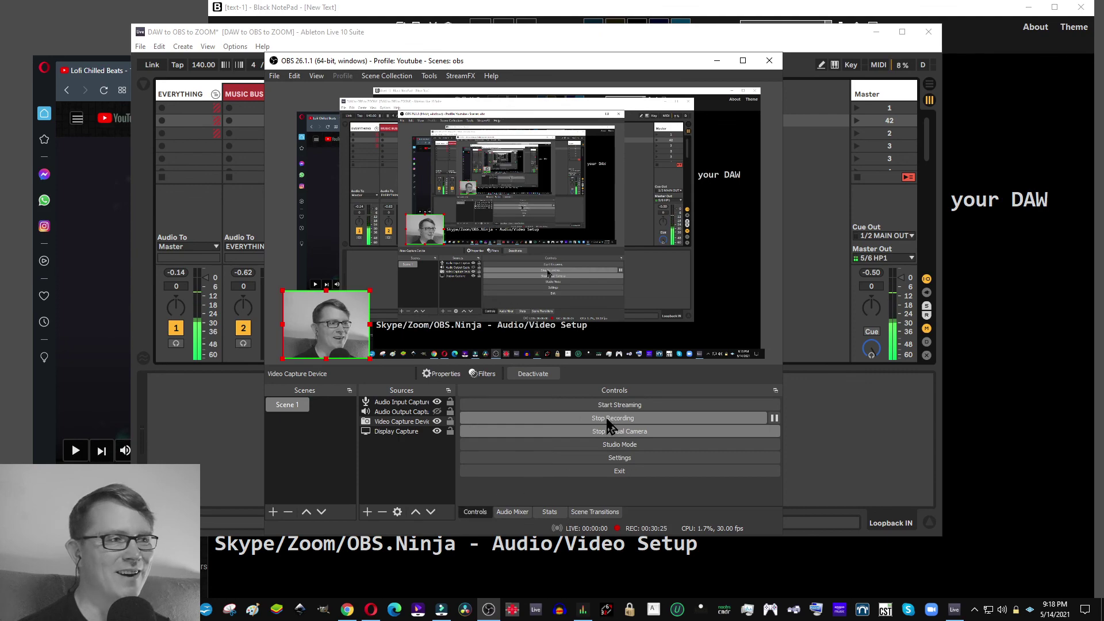